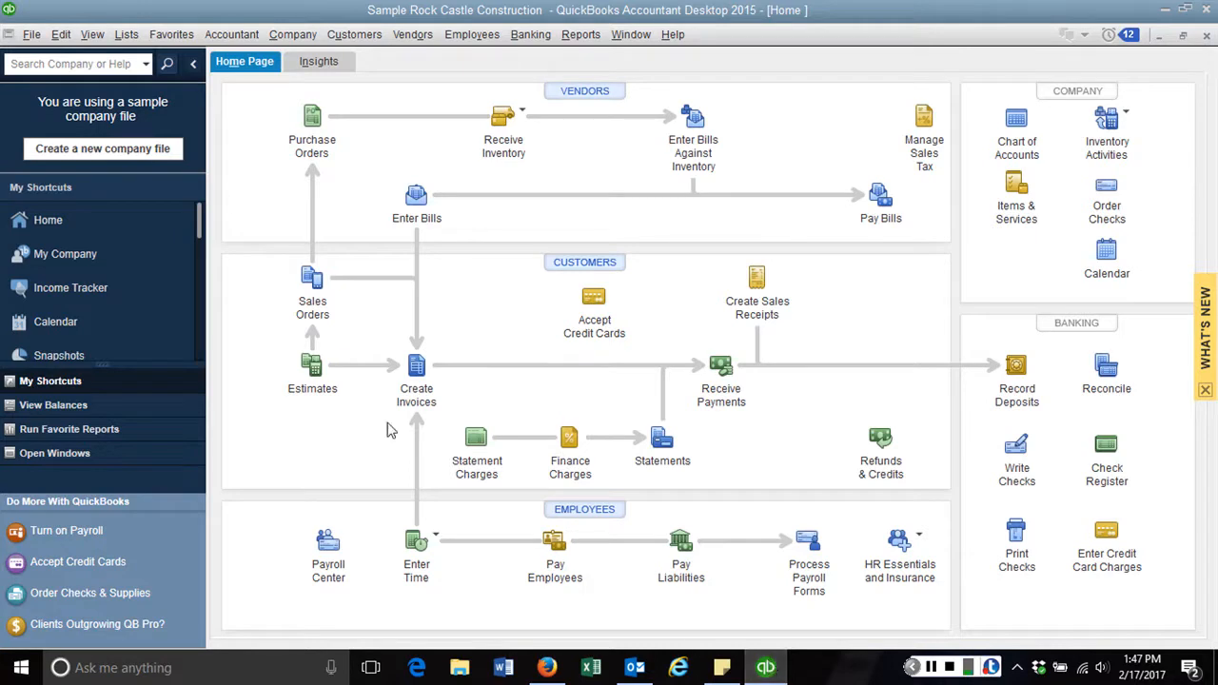
Look through the company file options and dismiss the recent company files list
click(31, 34)
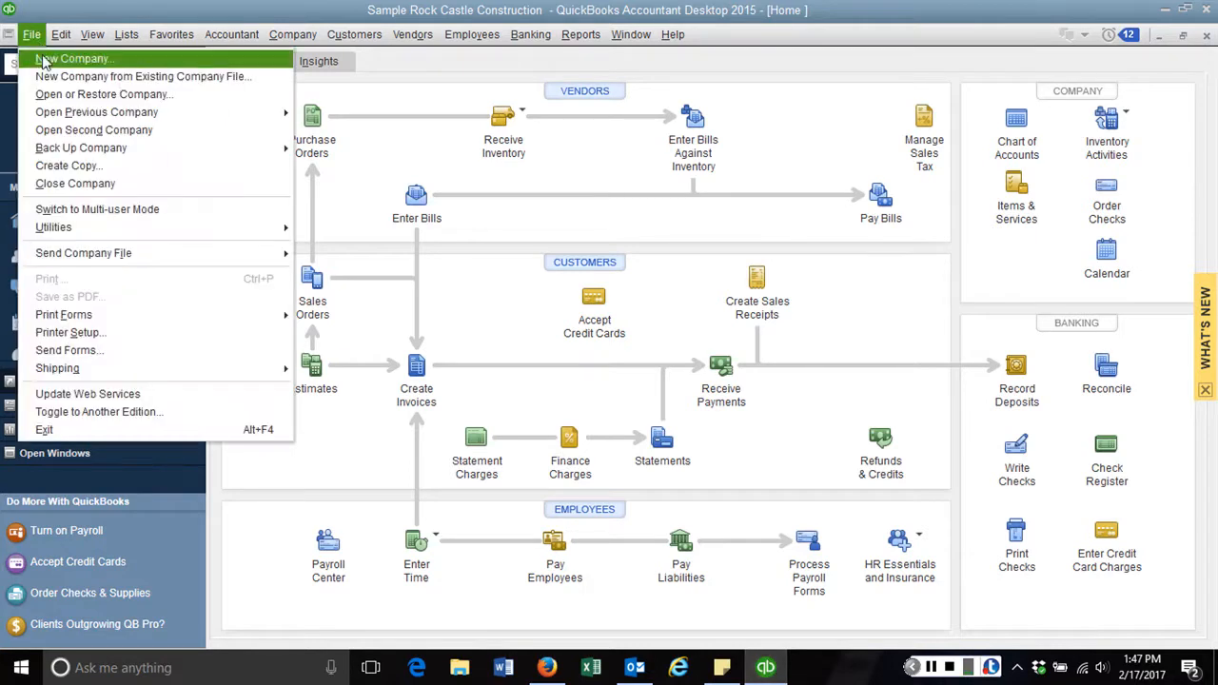
mouse_move(56, 112)
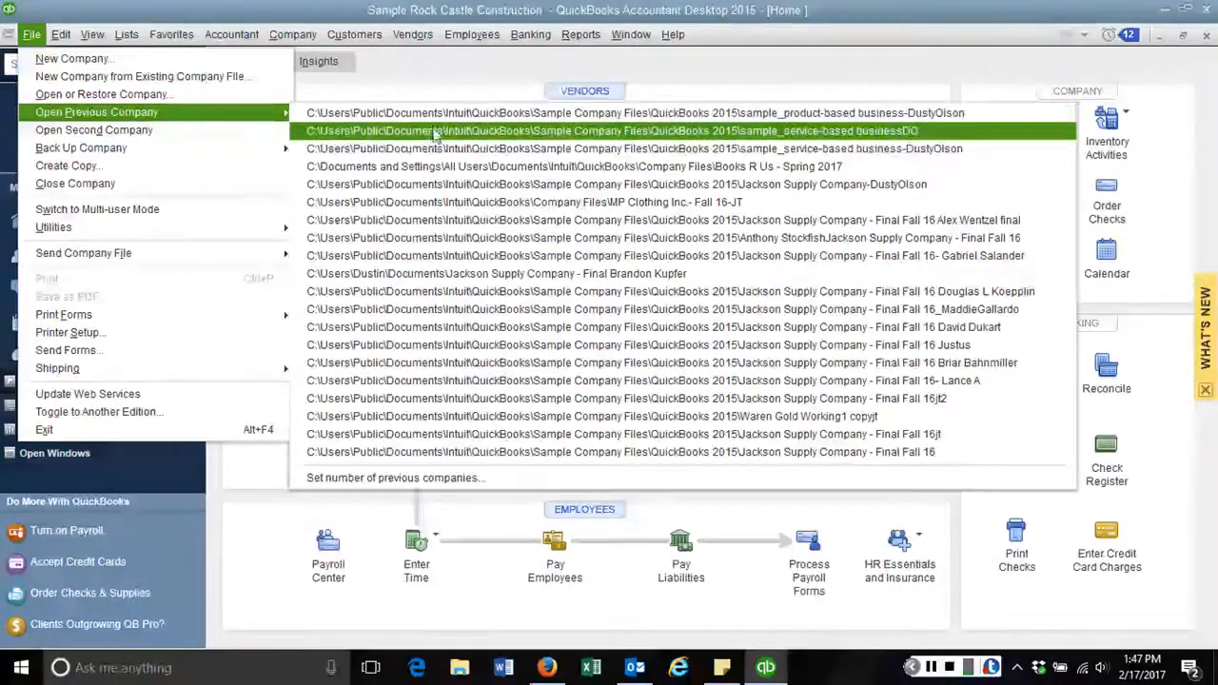
click(740, 92)
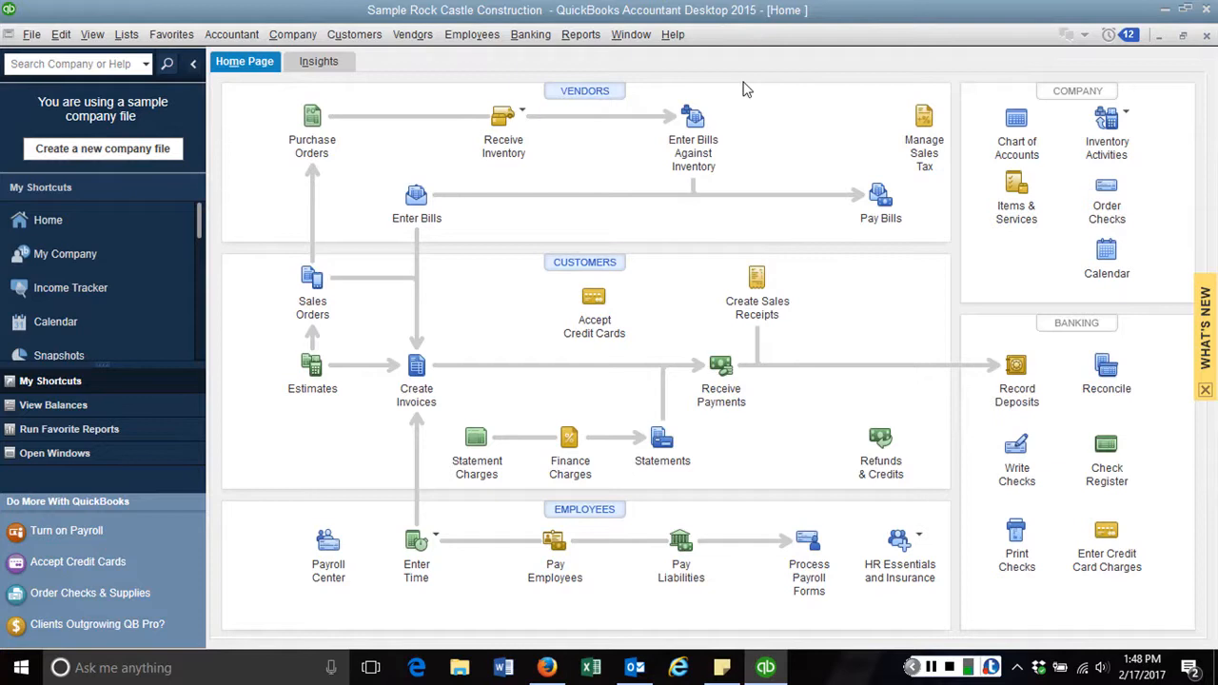
Open the Customer Center and browse several customers, including the Utility Shed job
click(585, 263)
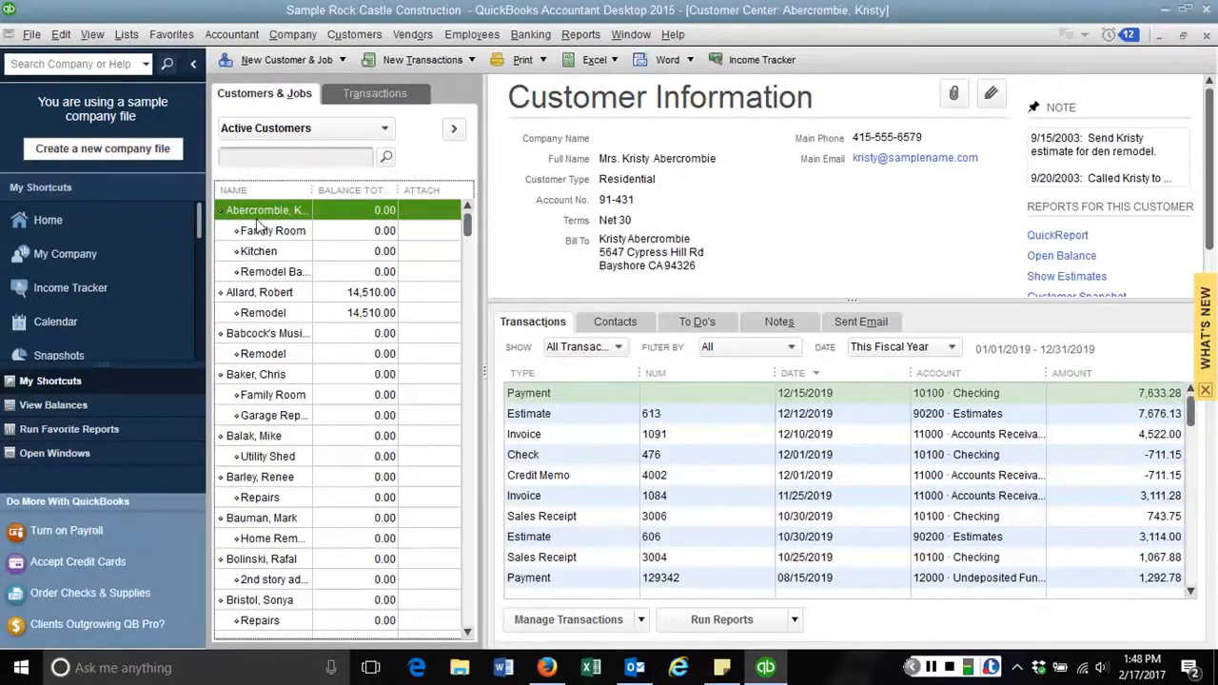
click(255, 294)
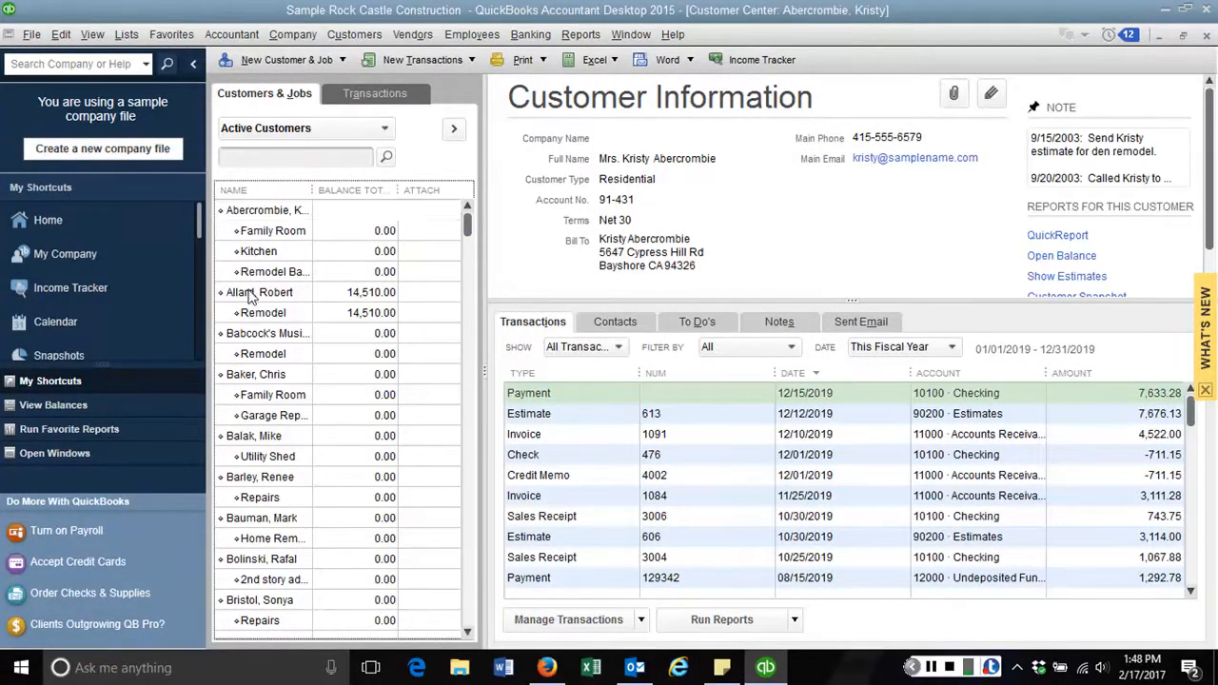
click(252, 335)
click(253, 374)
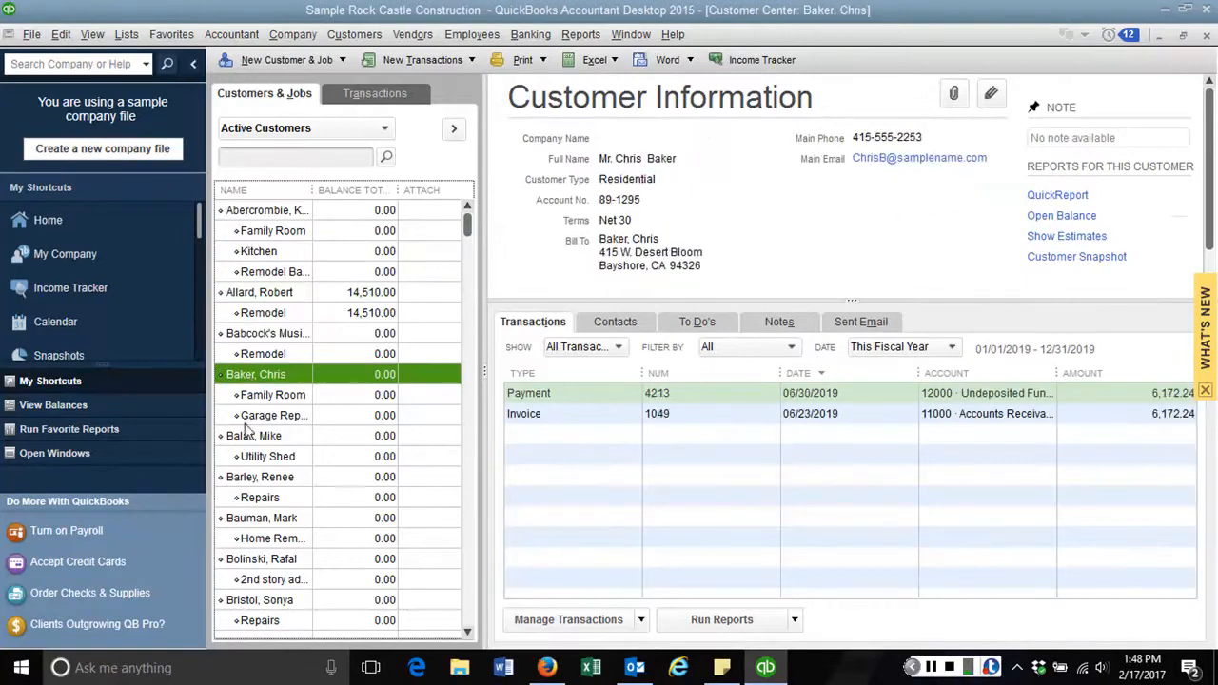
click(252, 457)
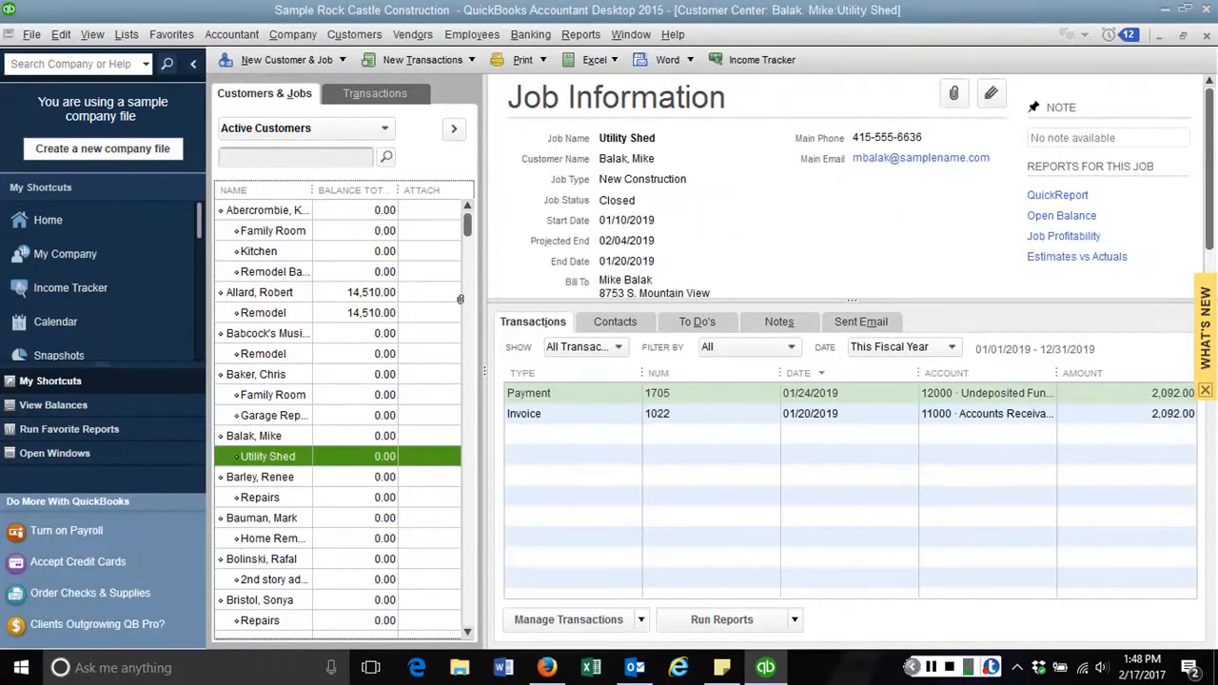
click(291, 214)
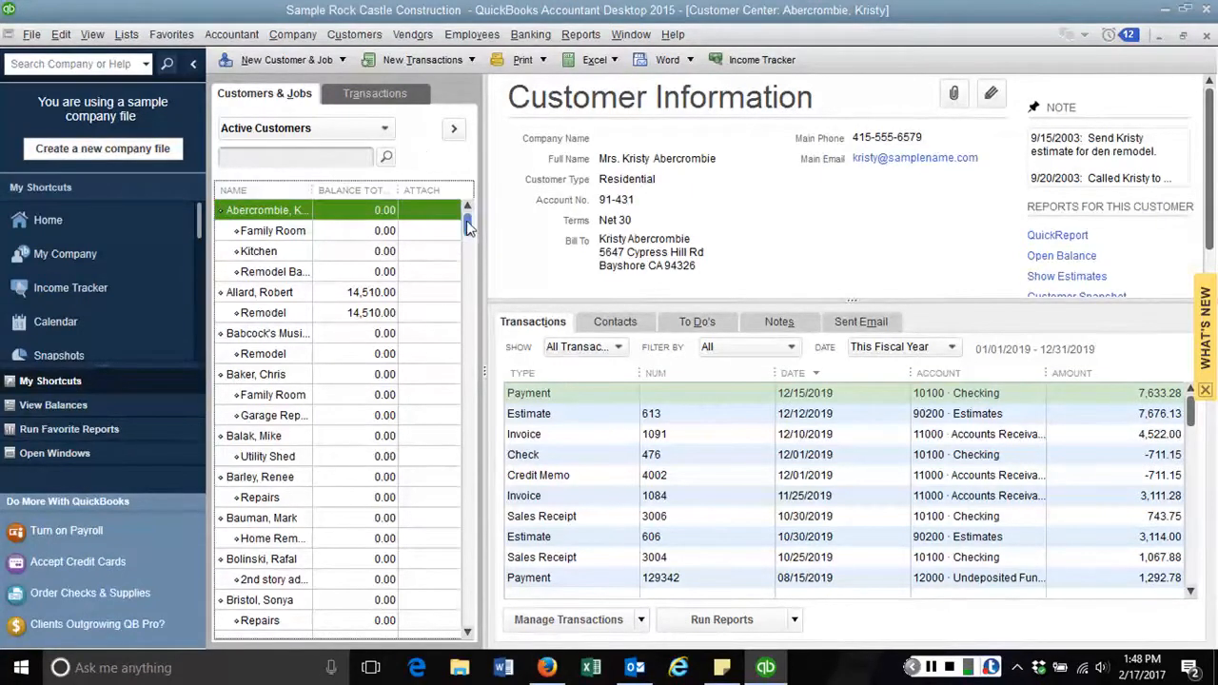
Scroll the Customers & Jobs list and select the customer with a 14,510.00 balance
mouse_move(471, 228)
mouse_down()
mouse_move(473, 289)
mouse_move(487, 212)
mouse_up()
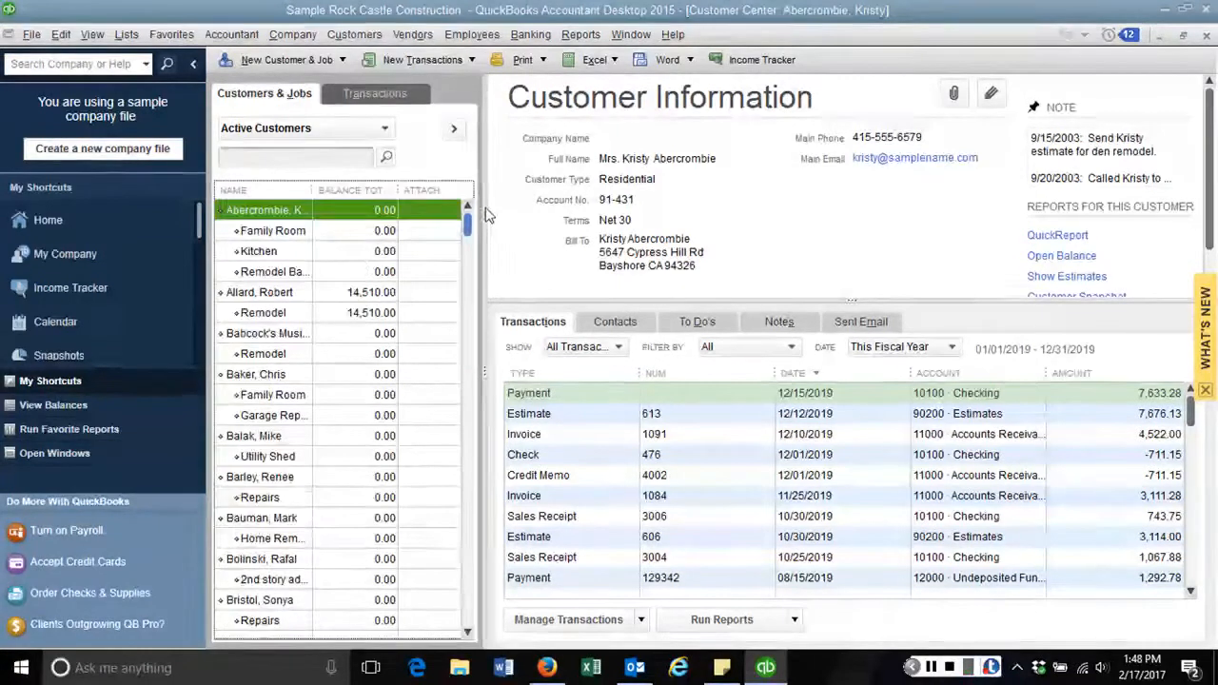
click(356, 293)
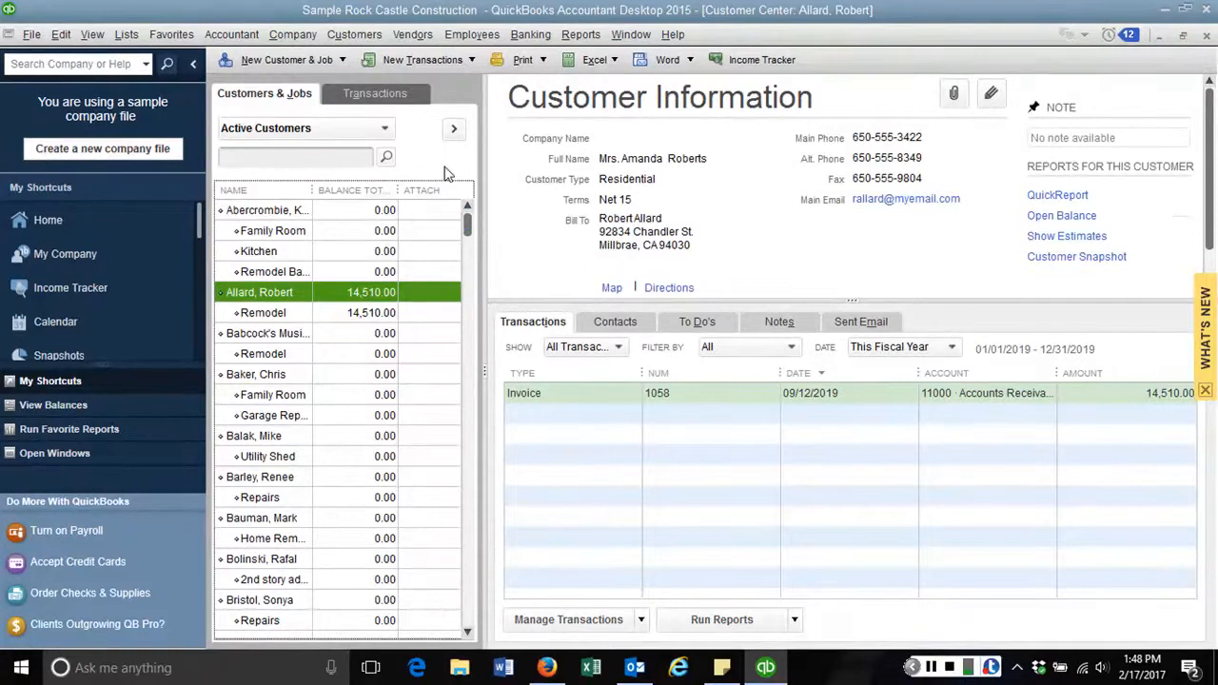
click(385, 129)
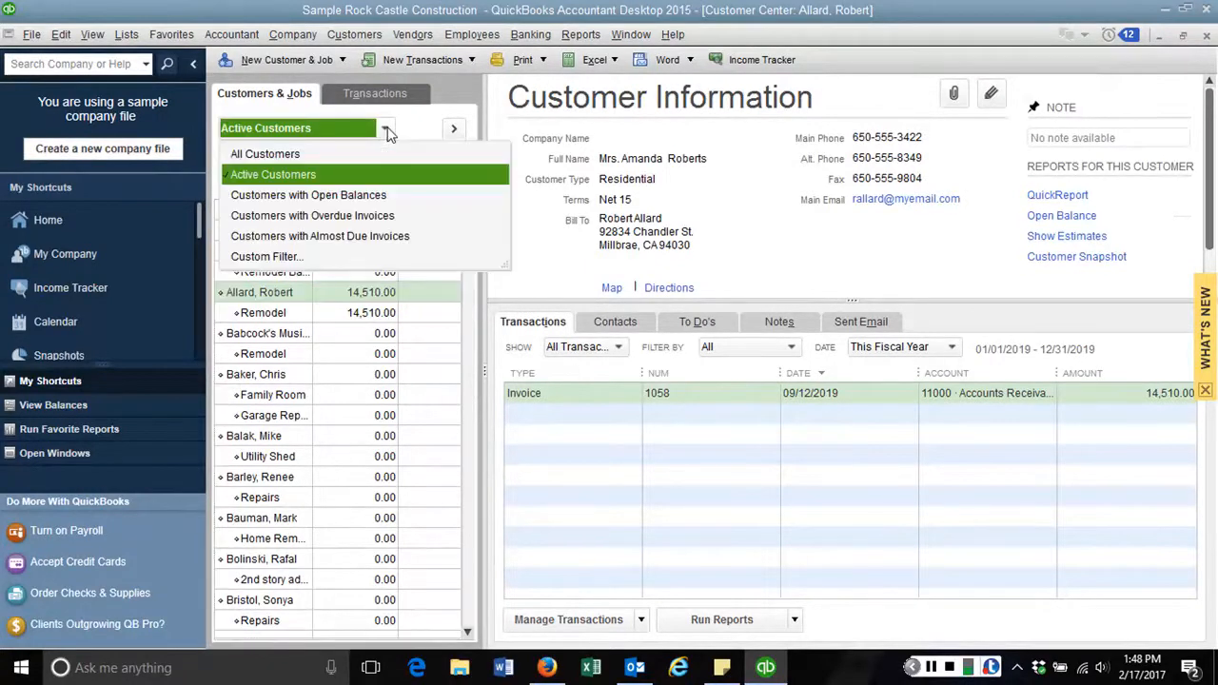
Filter to Customers with Open Balances and select the customer owing 13,900.00
click(307, 196)
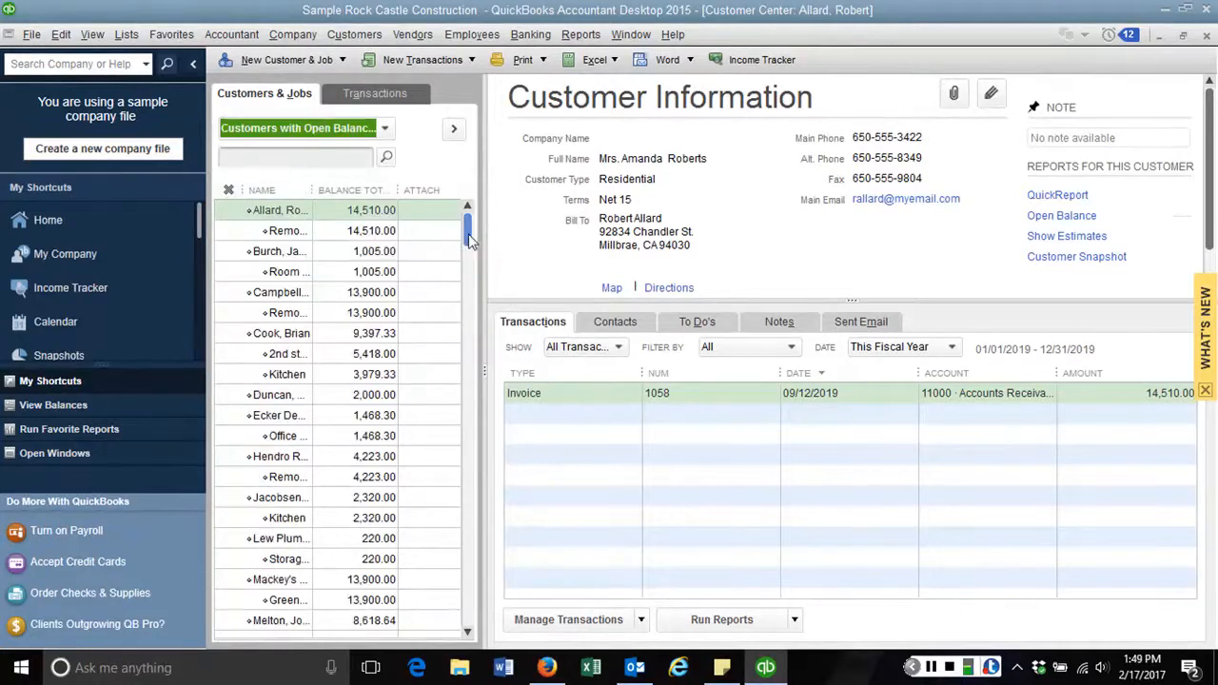
drag(469, 243, 492, 233)
click(293, 295)
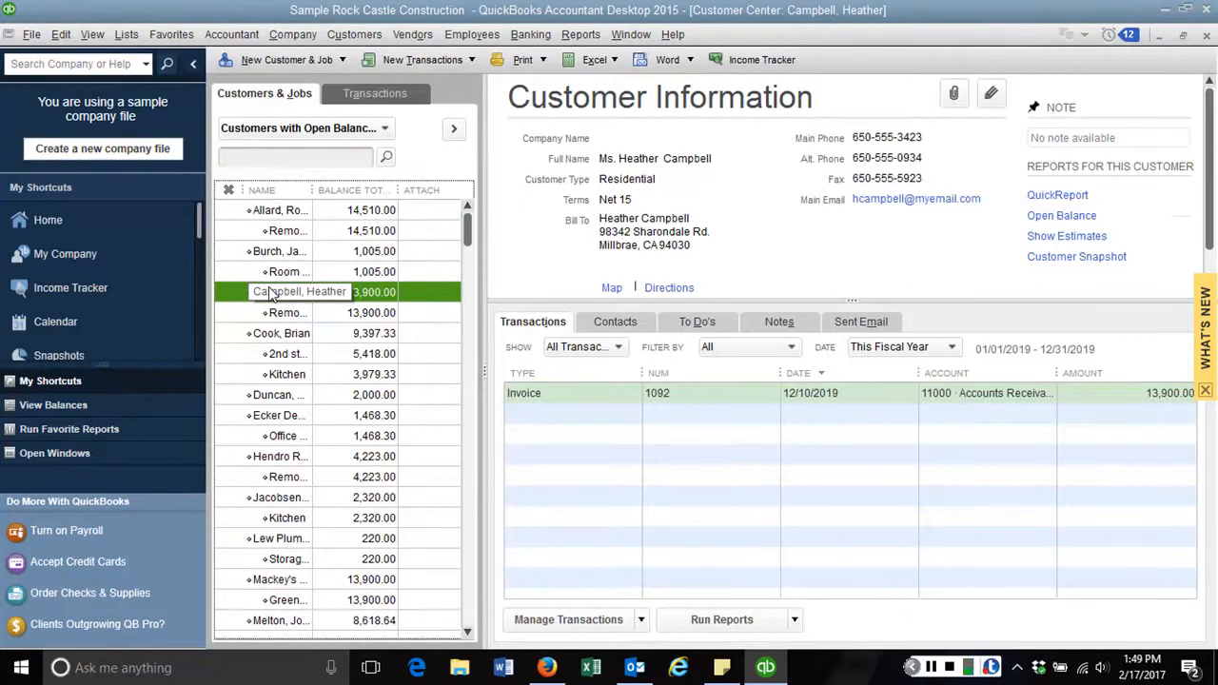
right_click(271, 295)
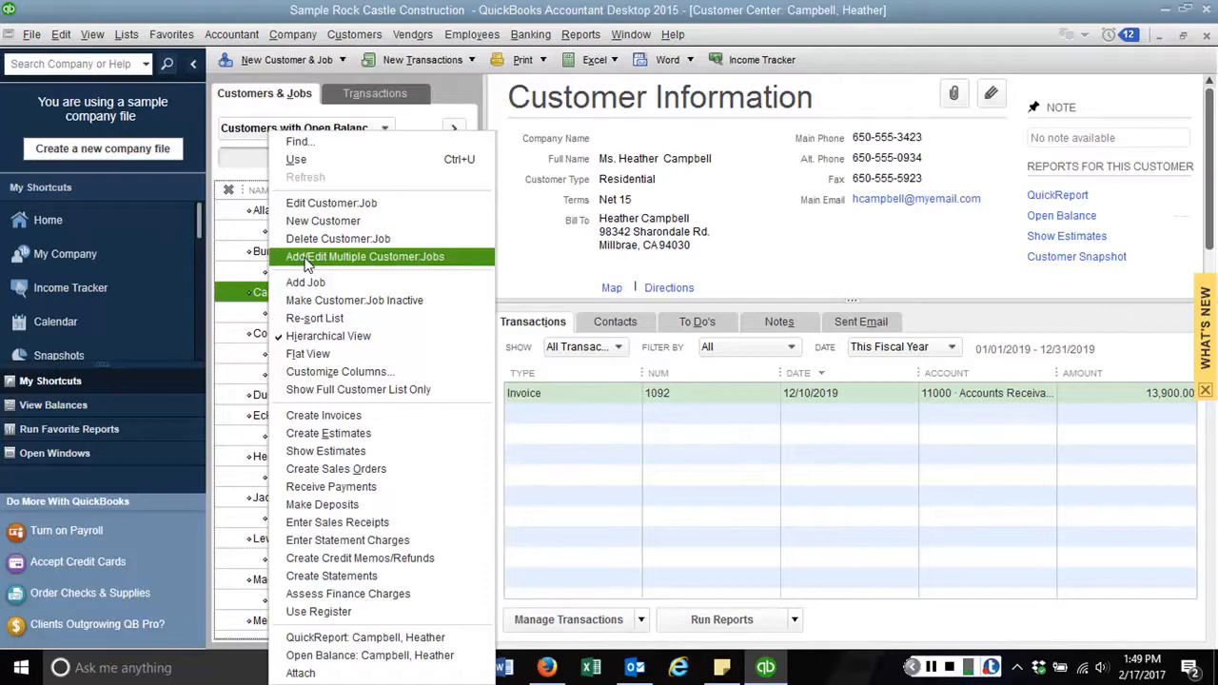
click(306, 264)
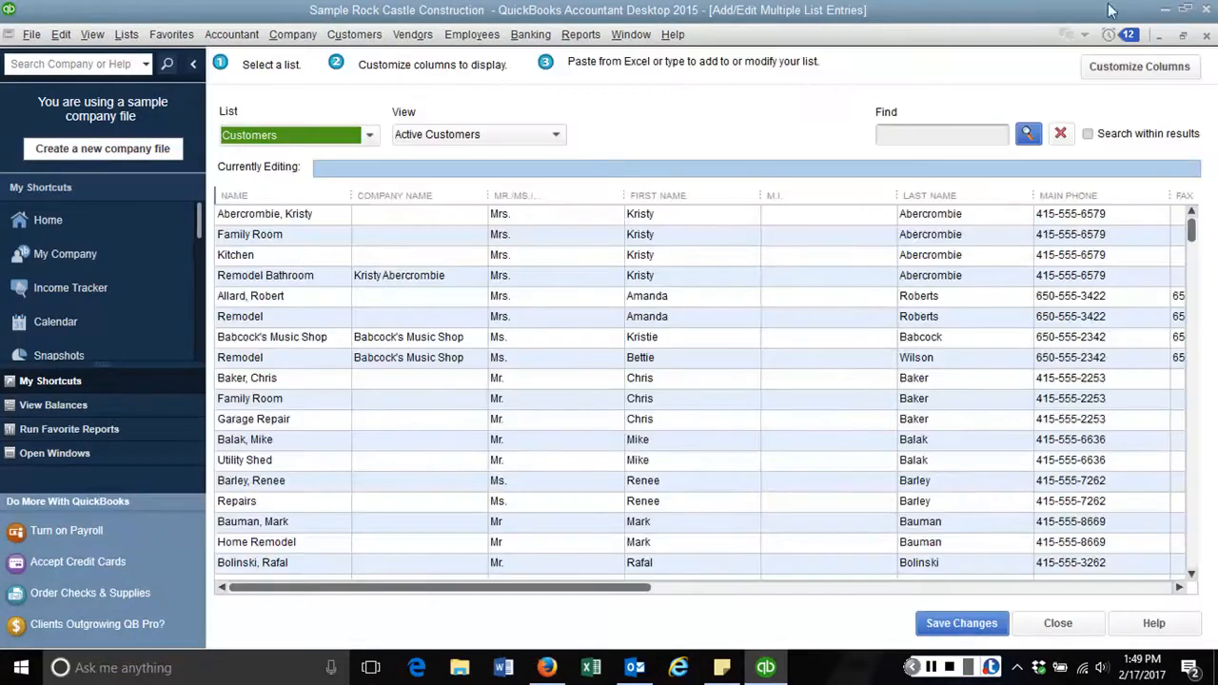
click(1207, 34)
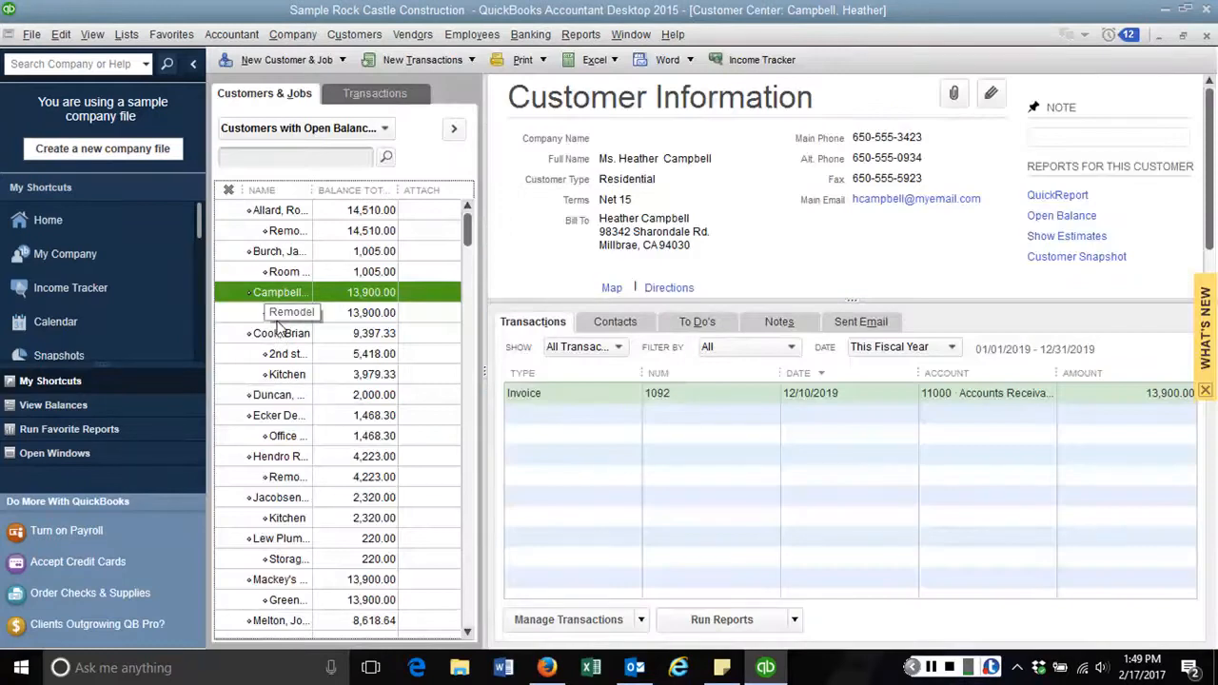
right_click(264, 296)
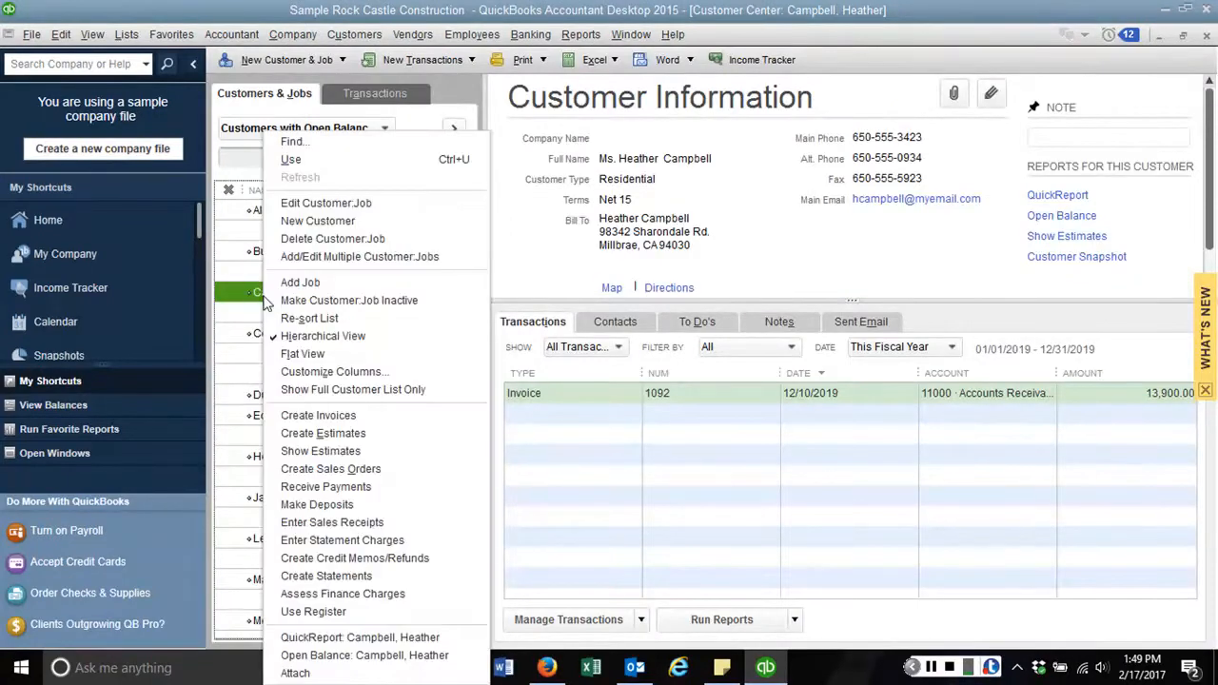
Edit the 13,900.00 customer and review its payment settings and San Tomas sales tax settings
click(310, 202)
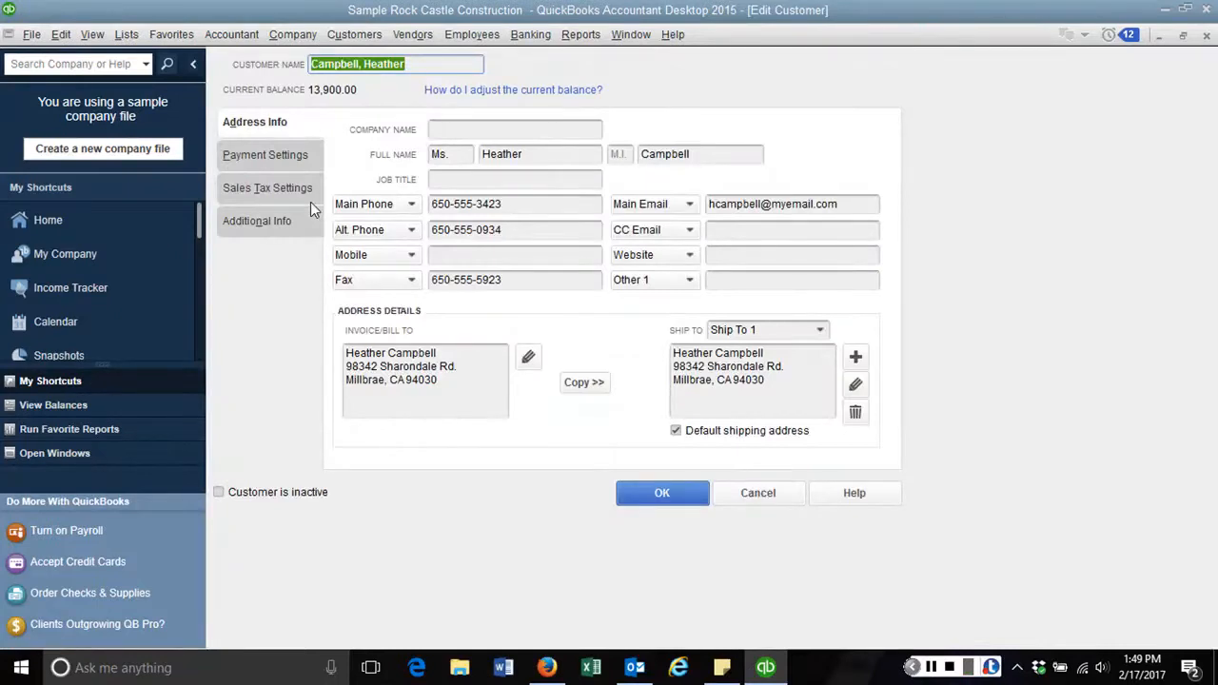
click(361, 64)
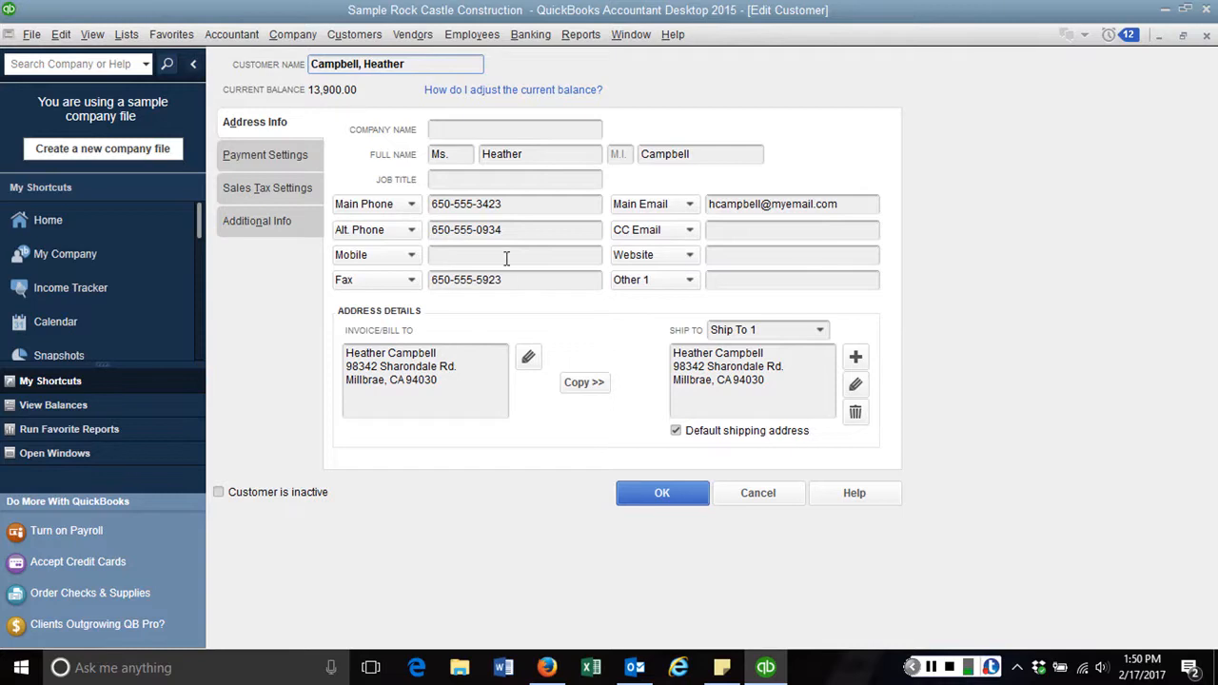
click(280, 156)
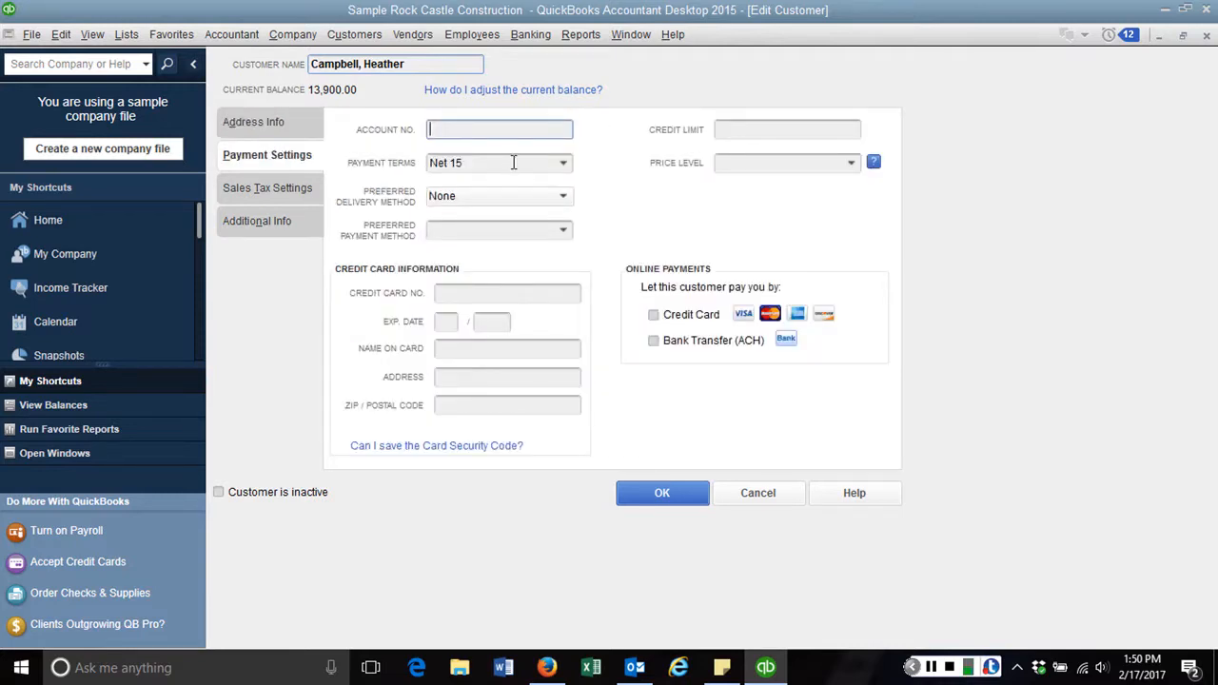
click(739, 131)
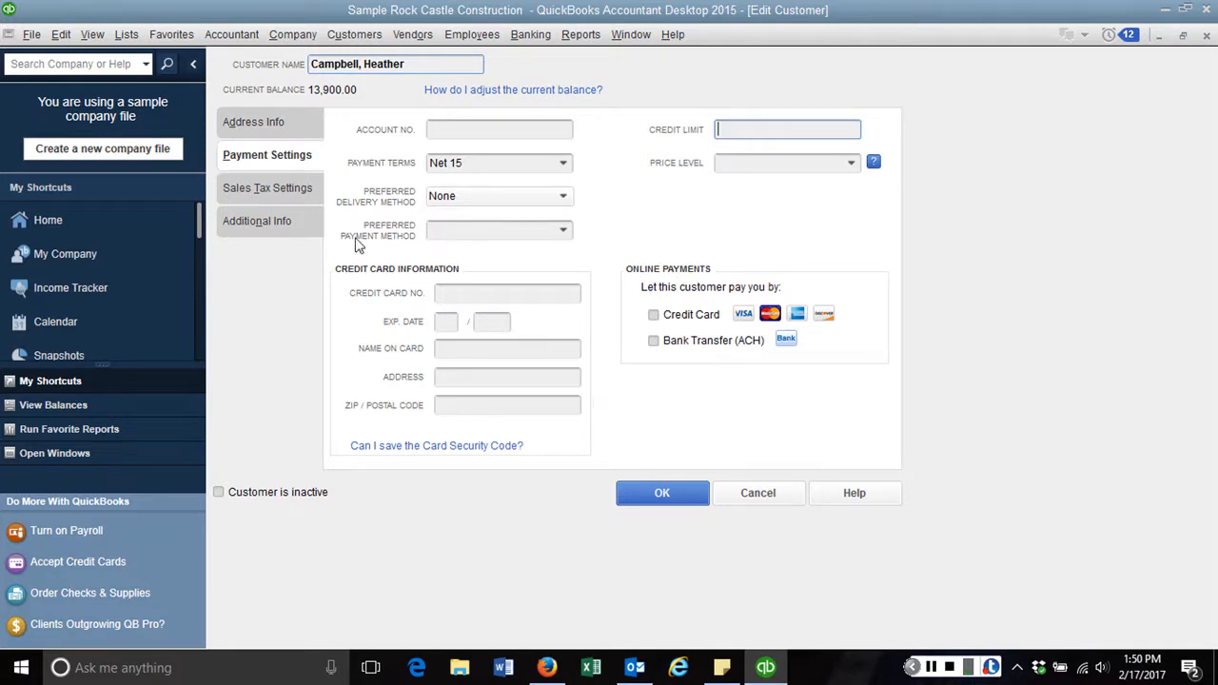
click(276, 189)
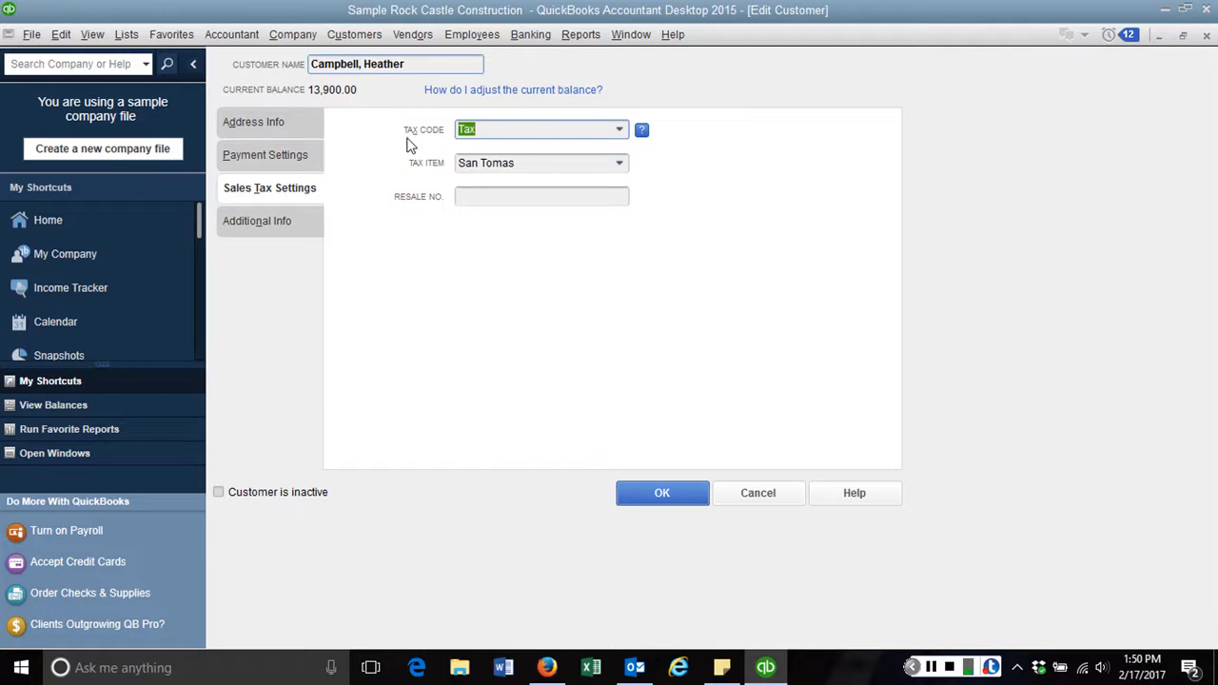
On Additional Info, step through the contract, birthday and spouse fields, then list the available reps
click(296, 225)
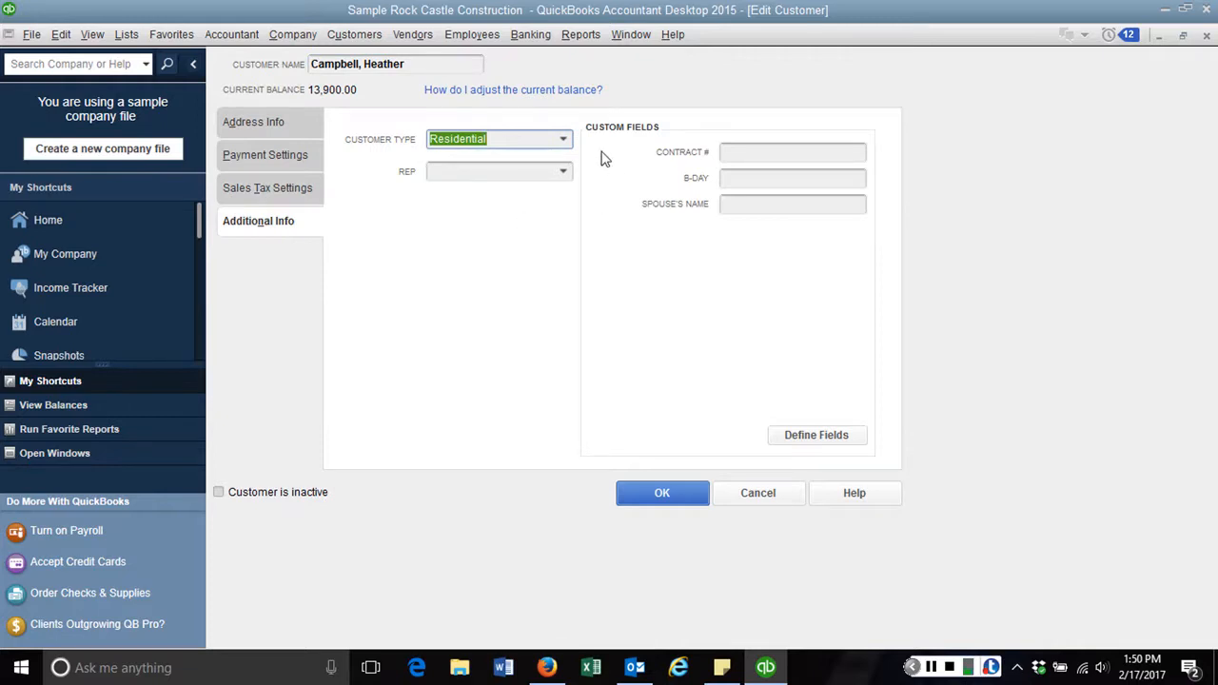
click(771, 153)
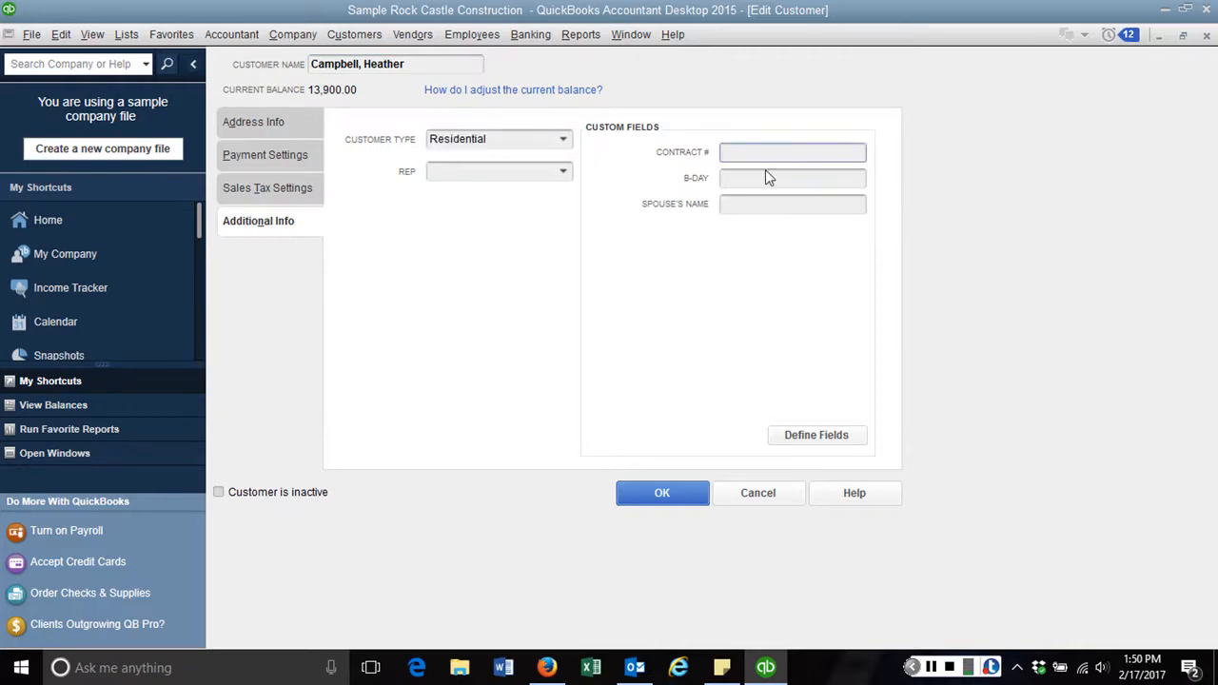
click(767, 175)
click(758, 205)
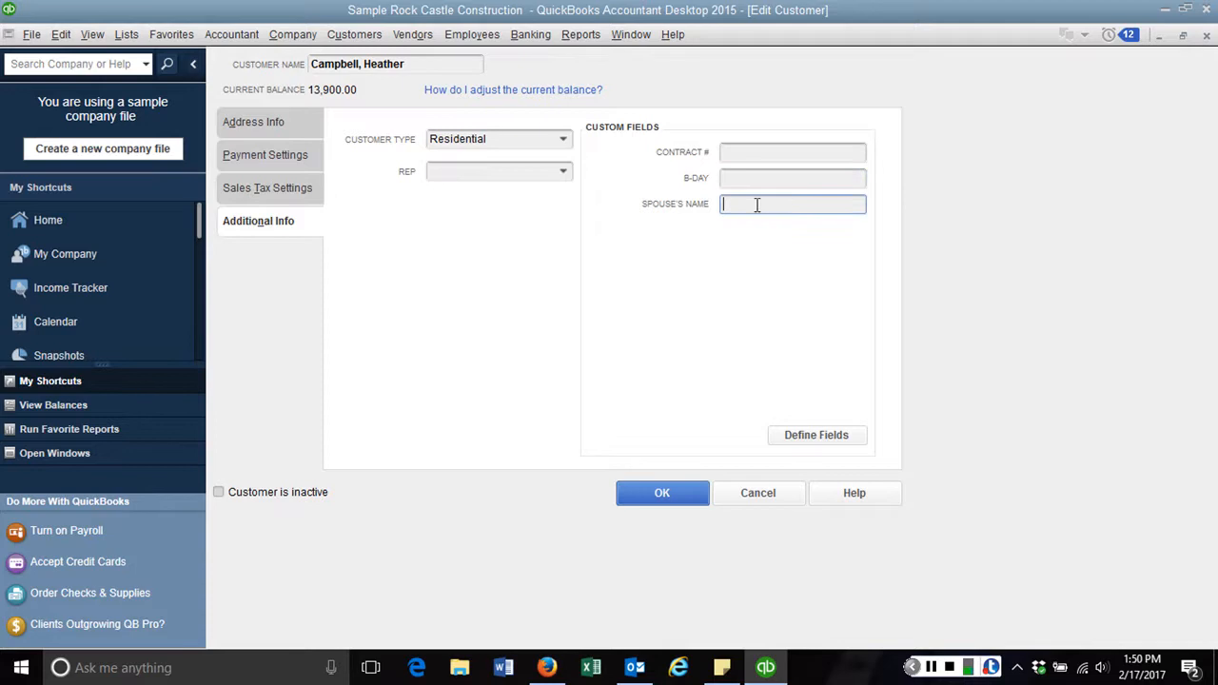
click(756, 181)
click(751, 200)
click(521, 167)
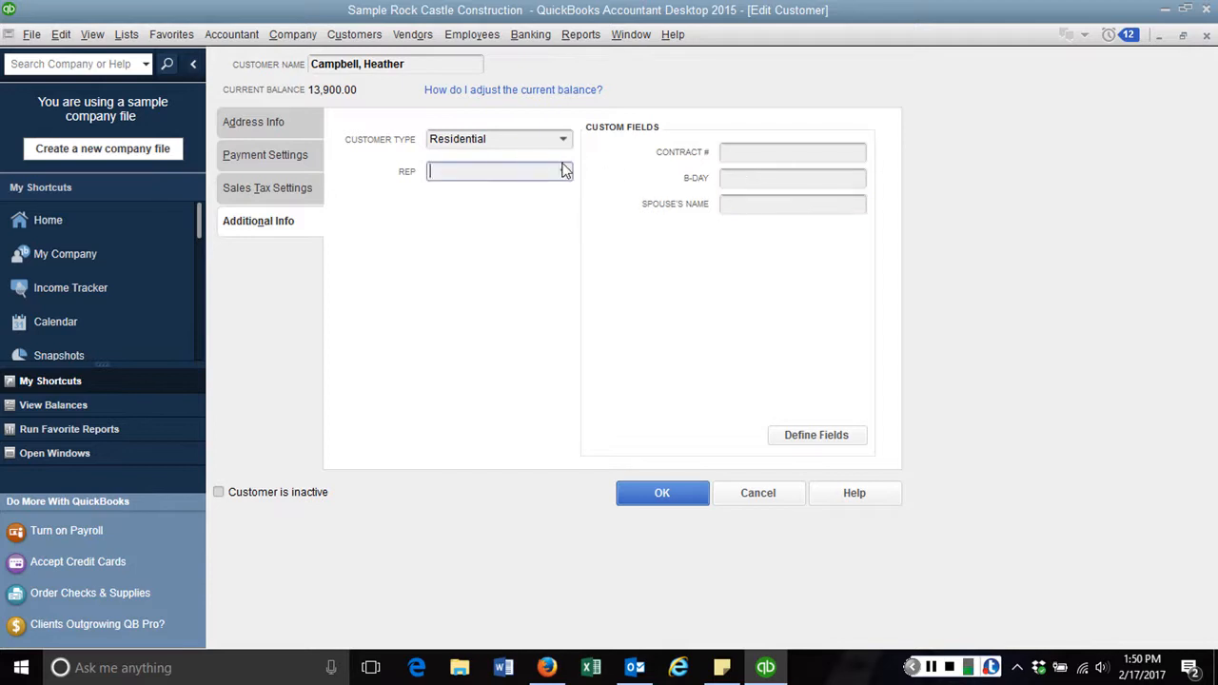
click(564, 169)
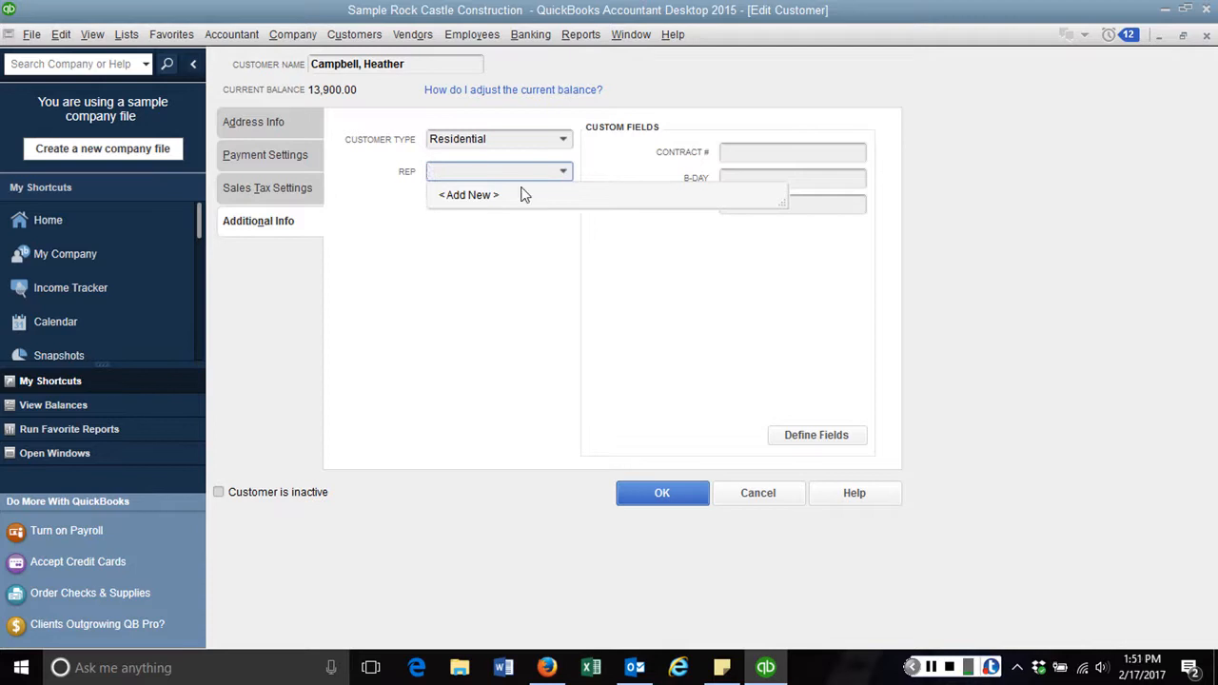
Start adding a new sales rep as an Employee name, then abandon the new employee
click(461, 195)
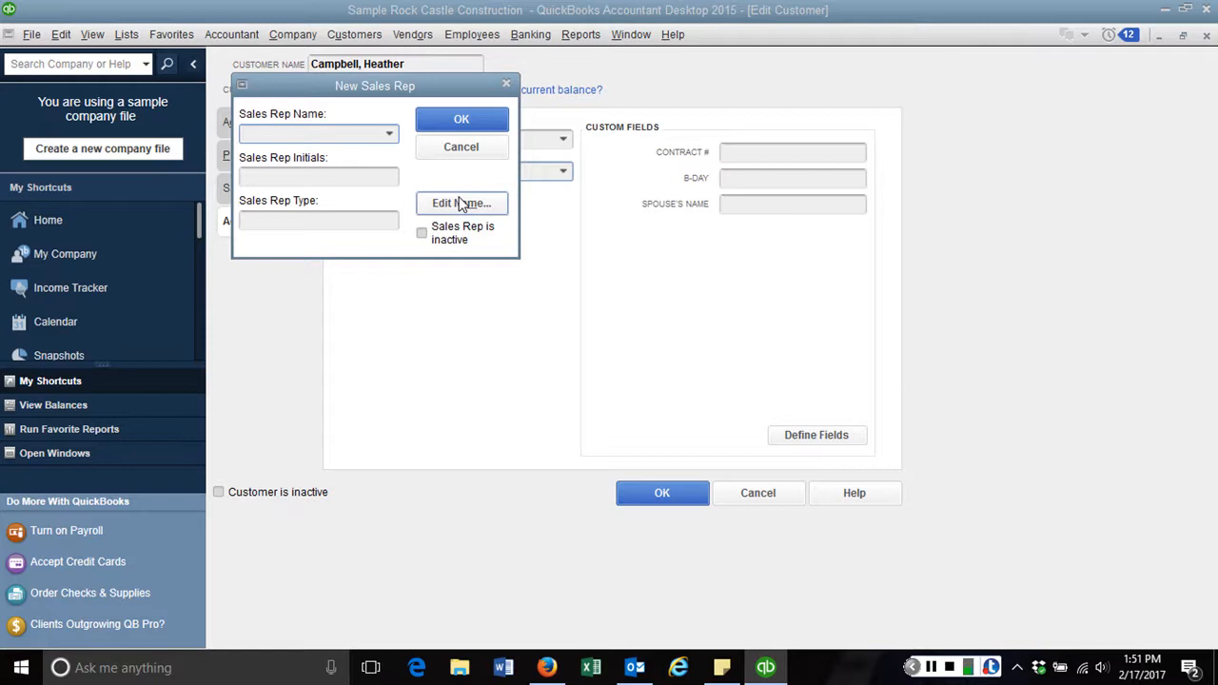
click(388, 134)
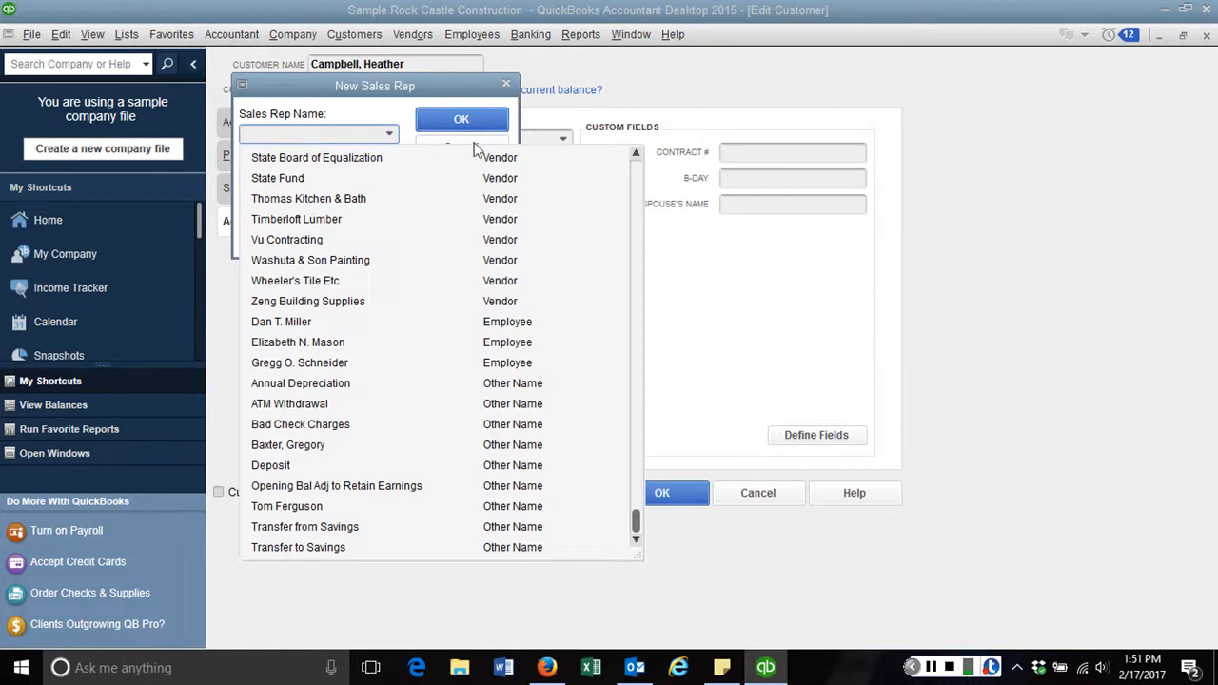
click(636, 166)
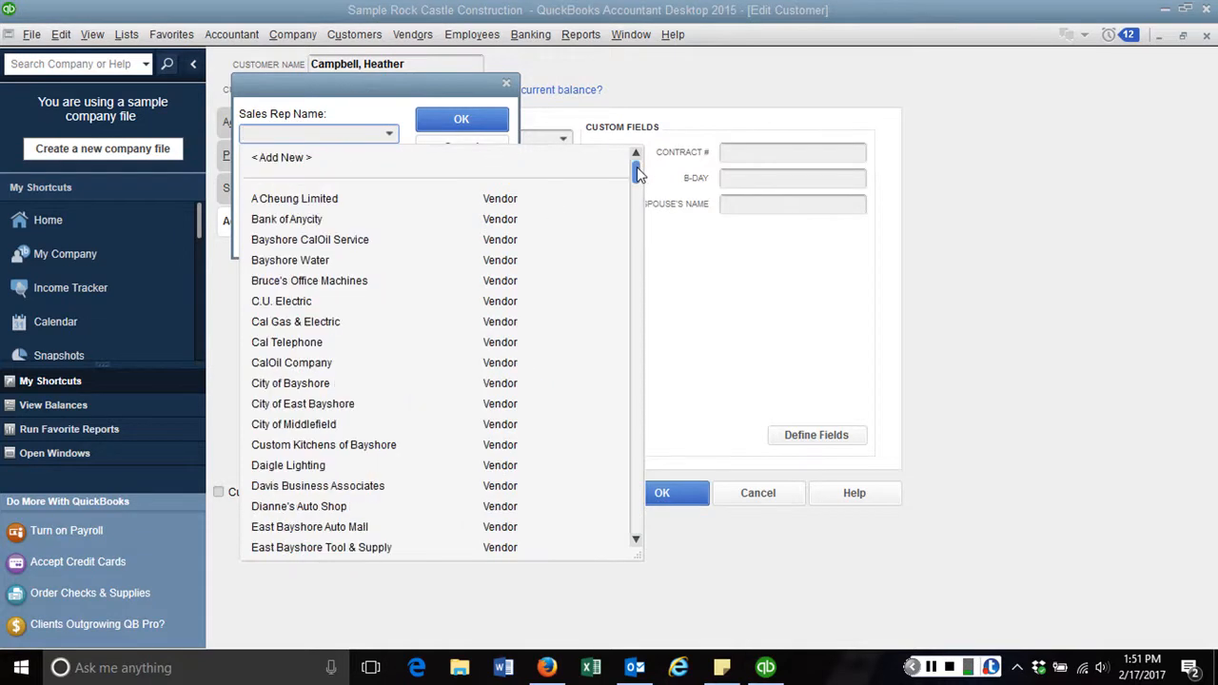
click(295, 158)
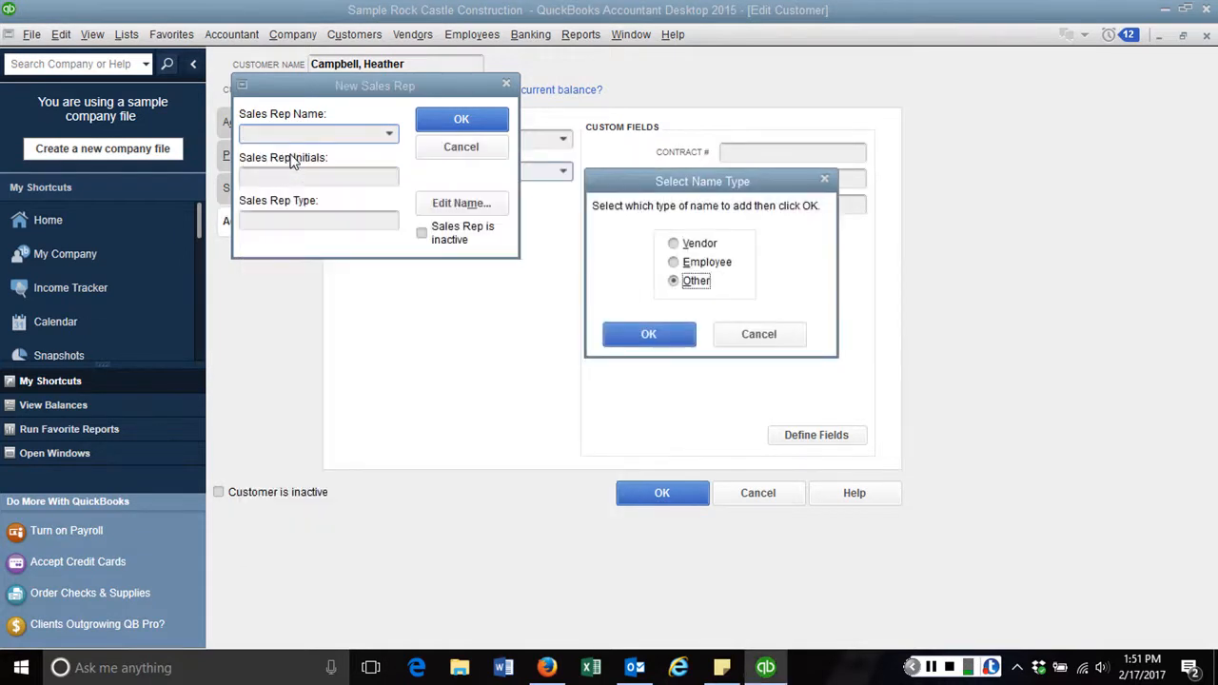
click(675, 264)
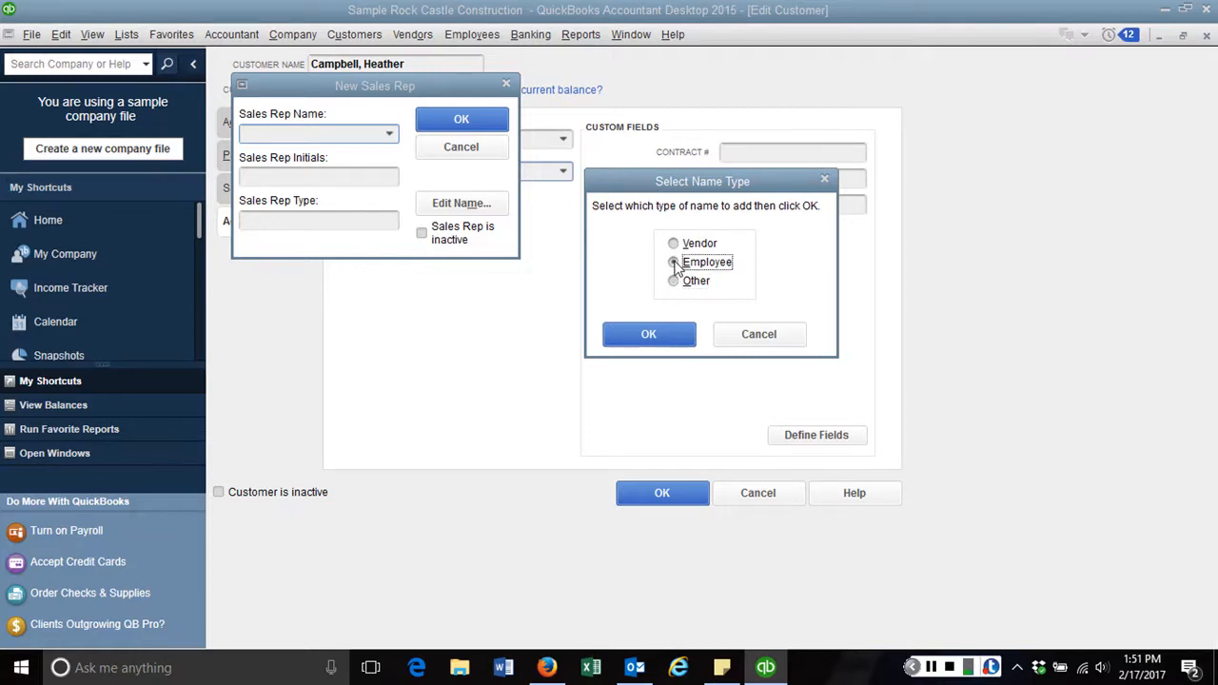
click(645, 335)
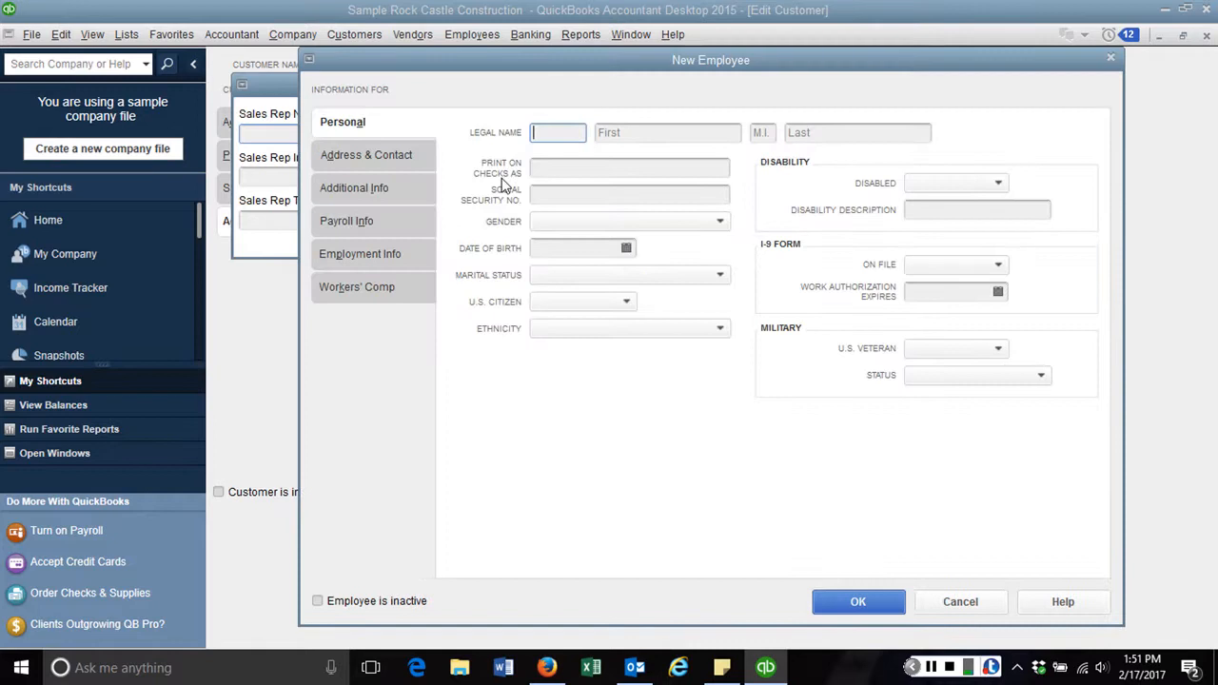
click(948, 610)
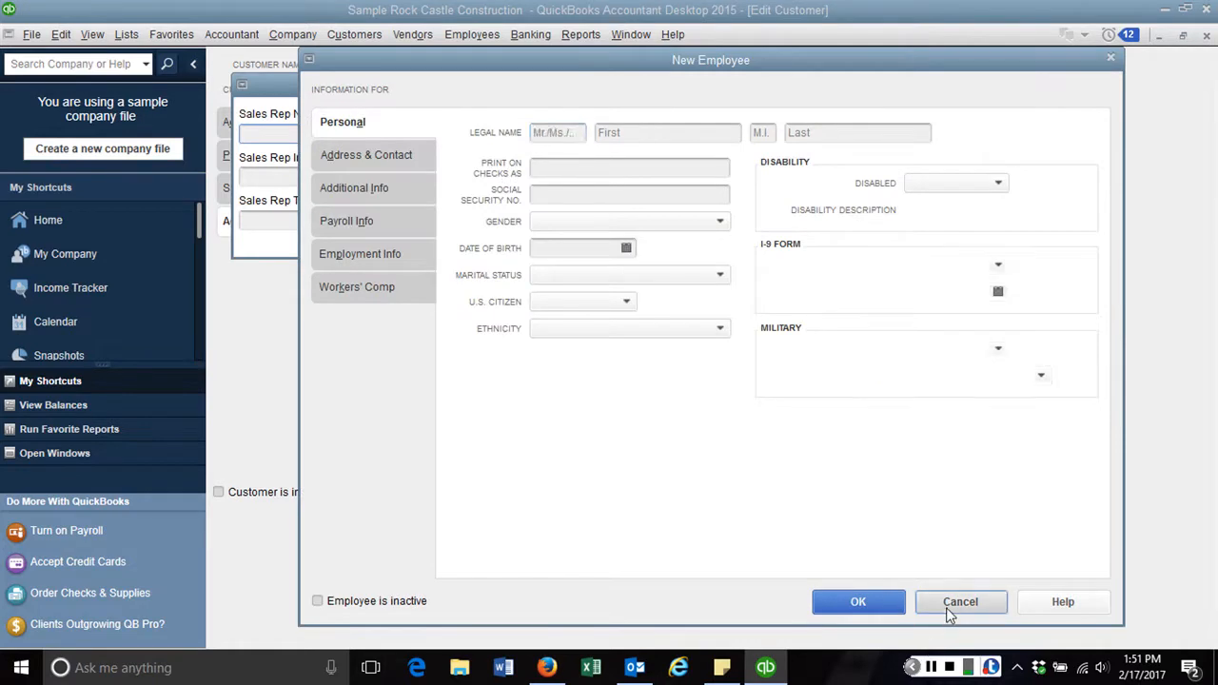
Add the new rep's name as an Other name and assign them as the customer's rep
click(389, 135)
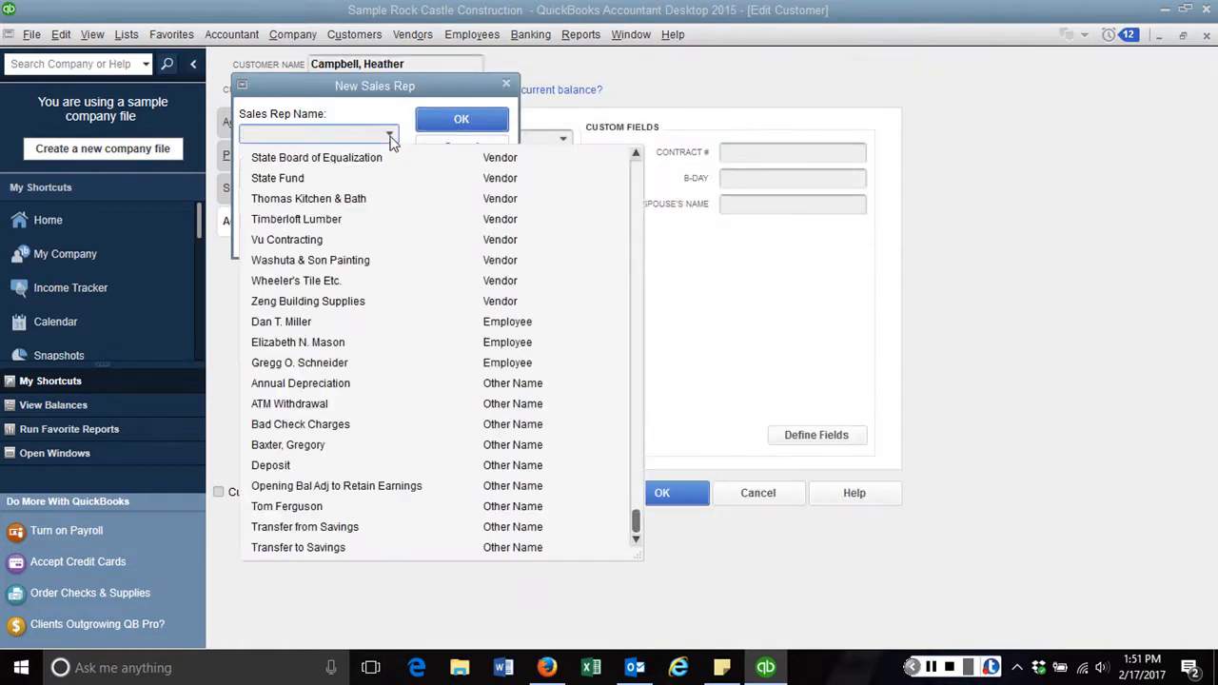
click(636, 177)
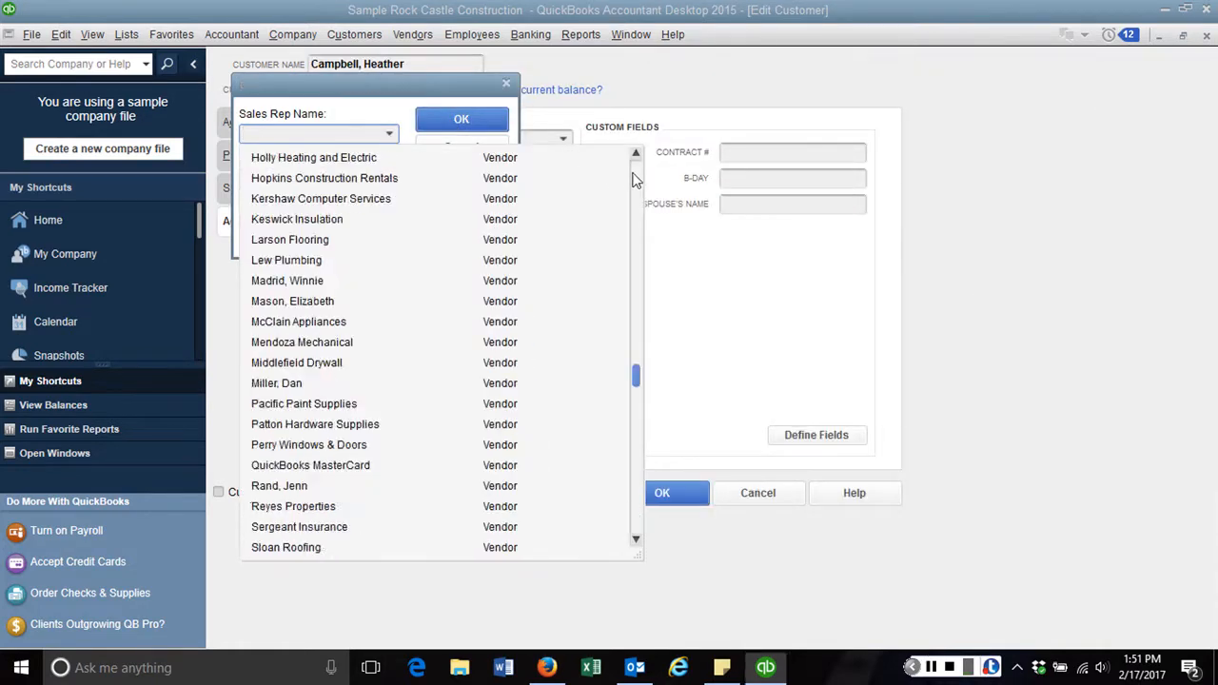
click(440, 158)
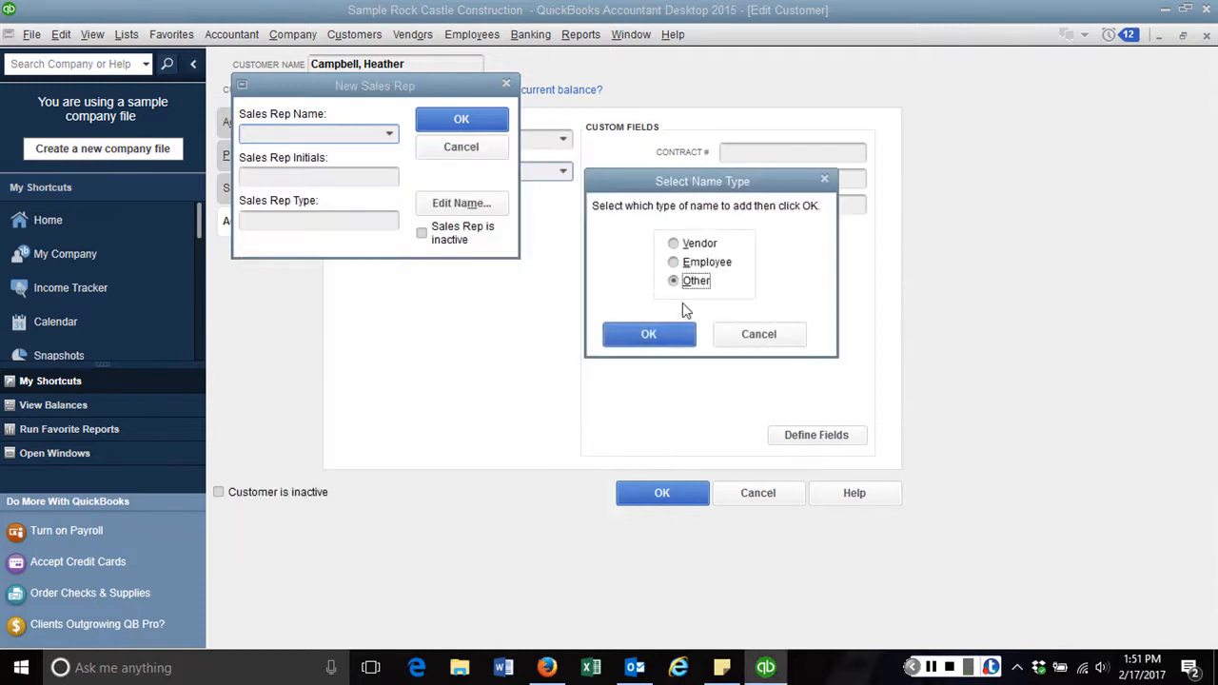
click(678, 330)
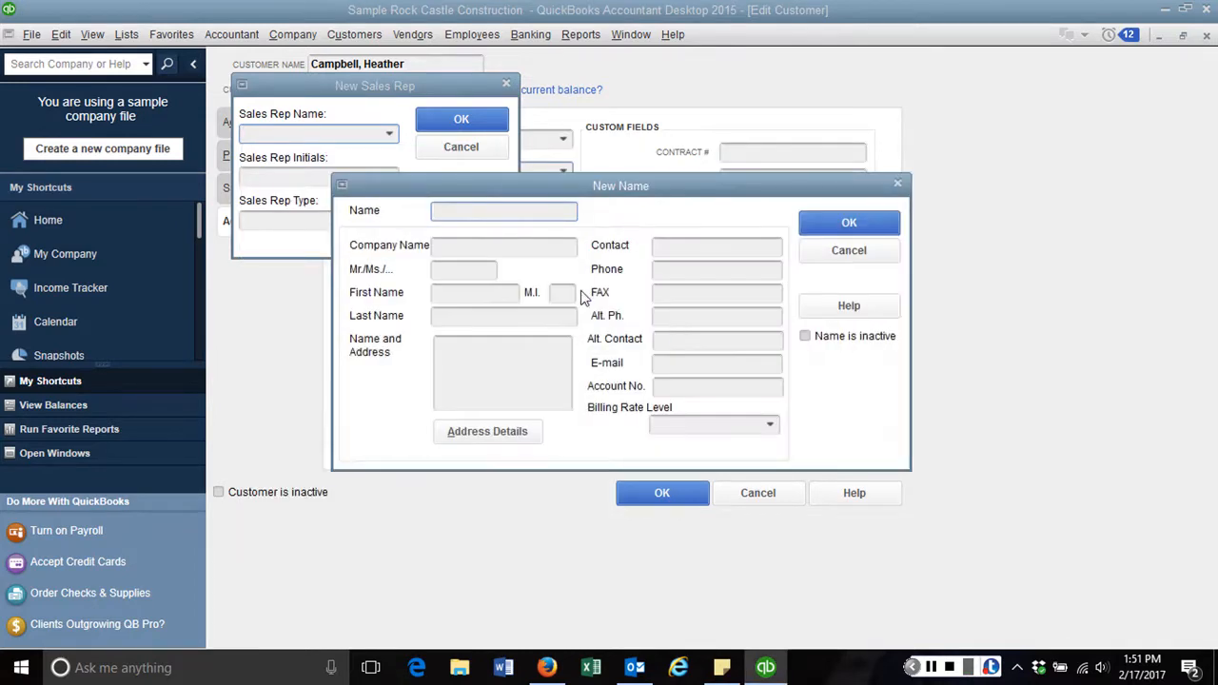
click(870, 227)
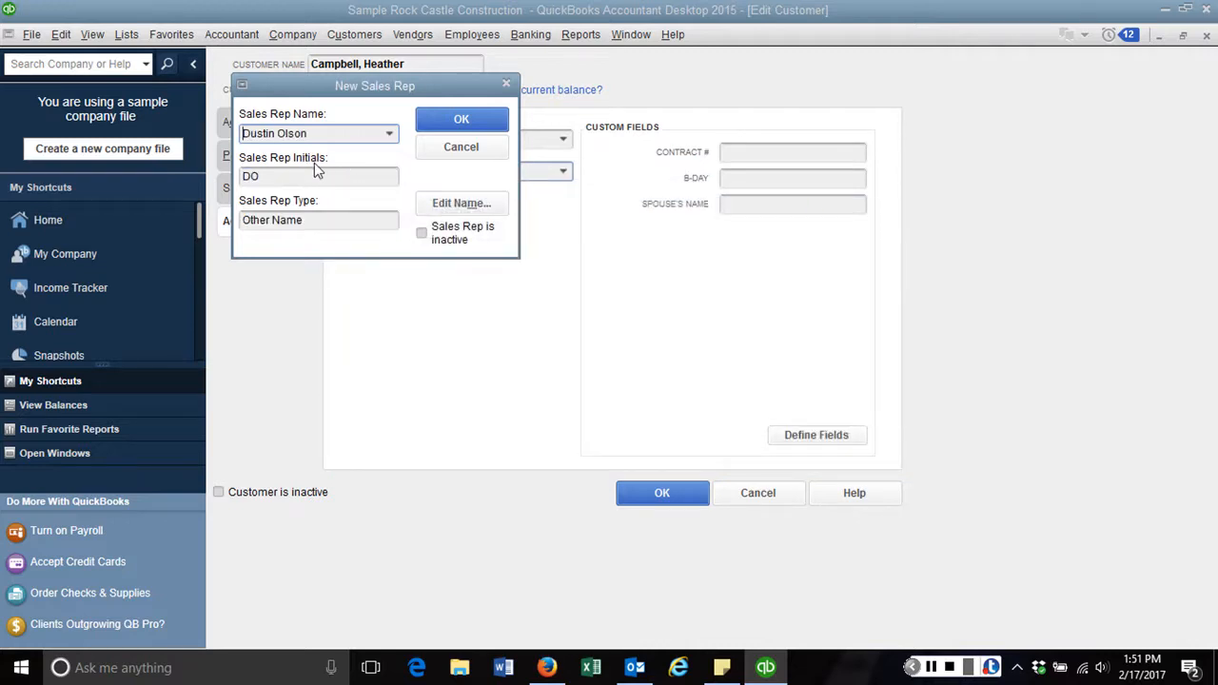
click(449, 122)
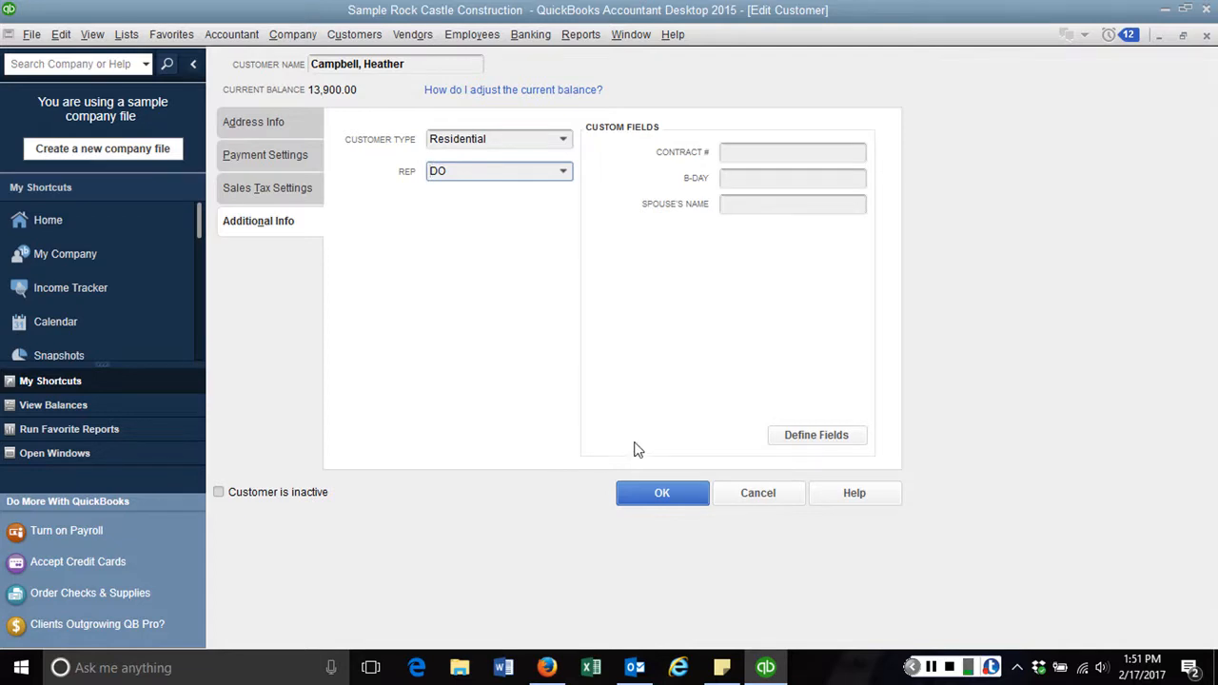
Save the customer, reopen it to check Additional Info, and close the record
click(666, 492)
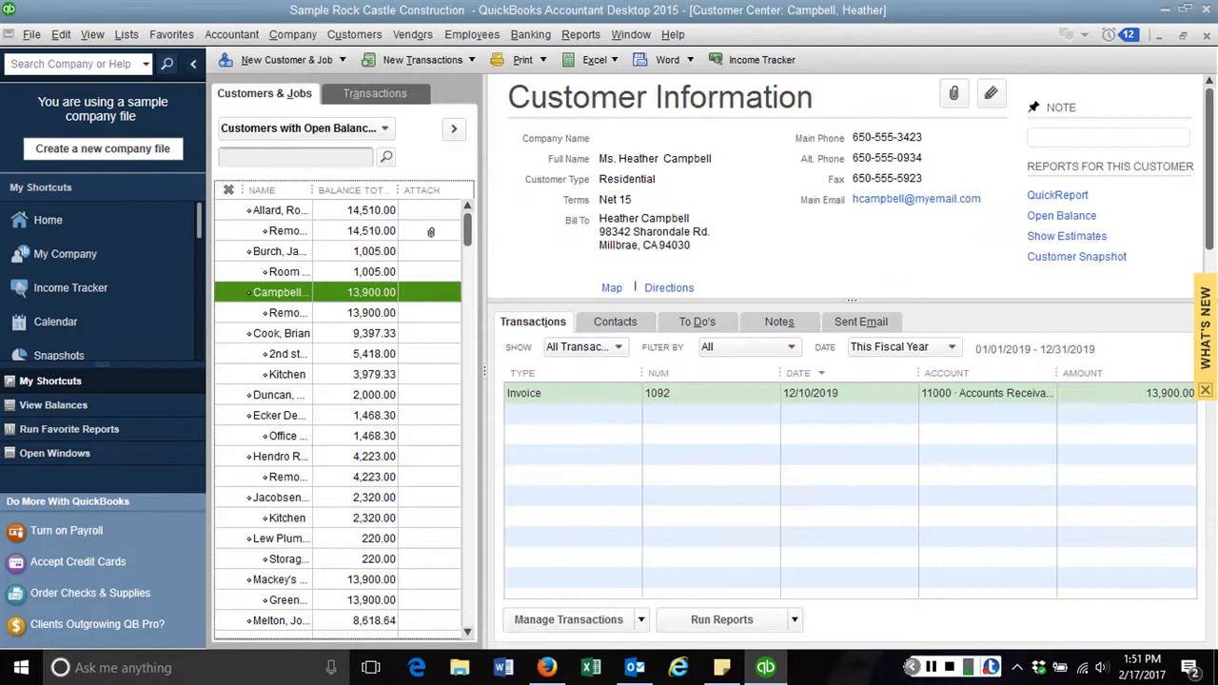
click(283, 294)
double_click(284, 294)
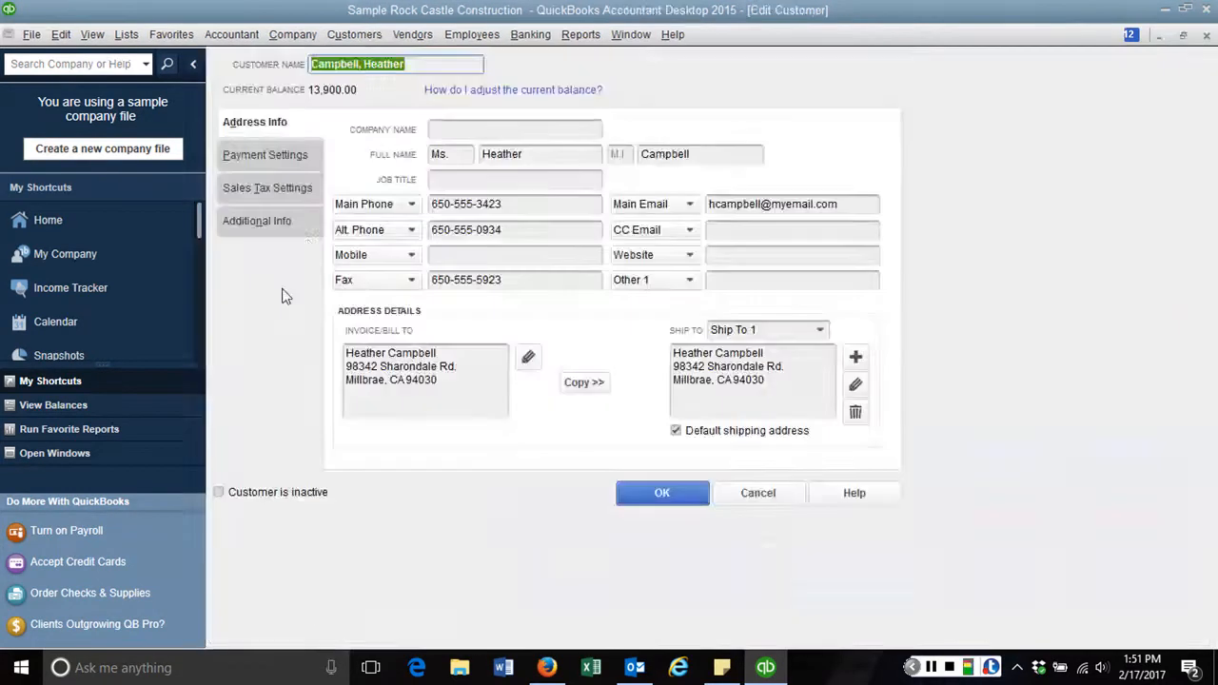
click(274, 226)
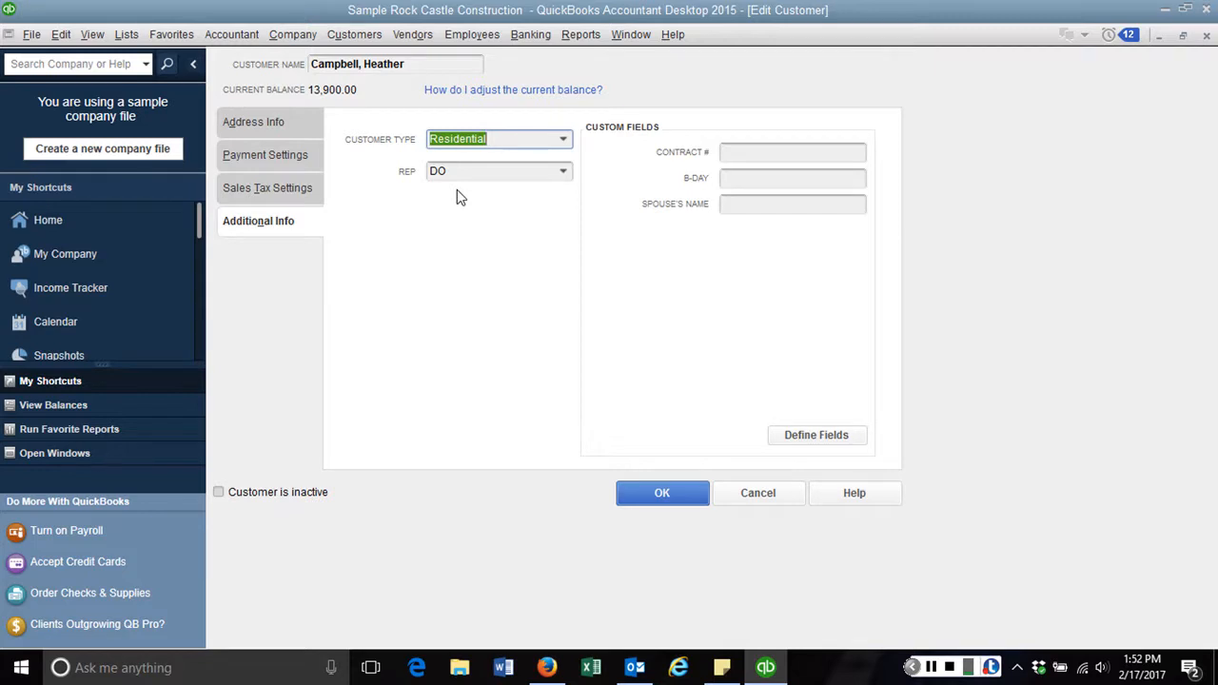
click(651, 496)
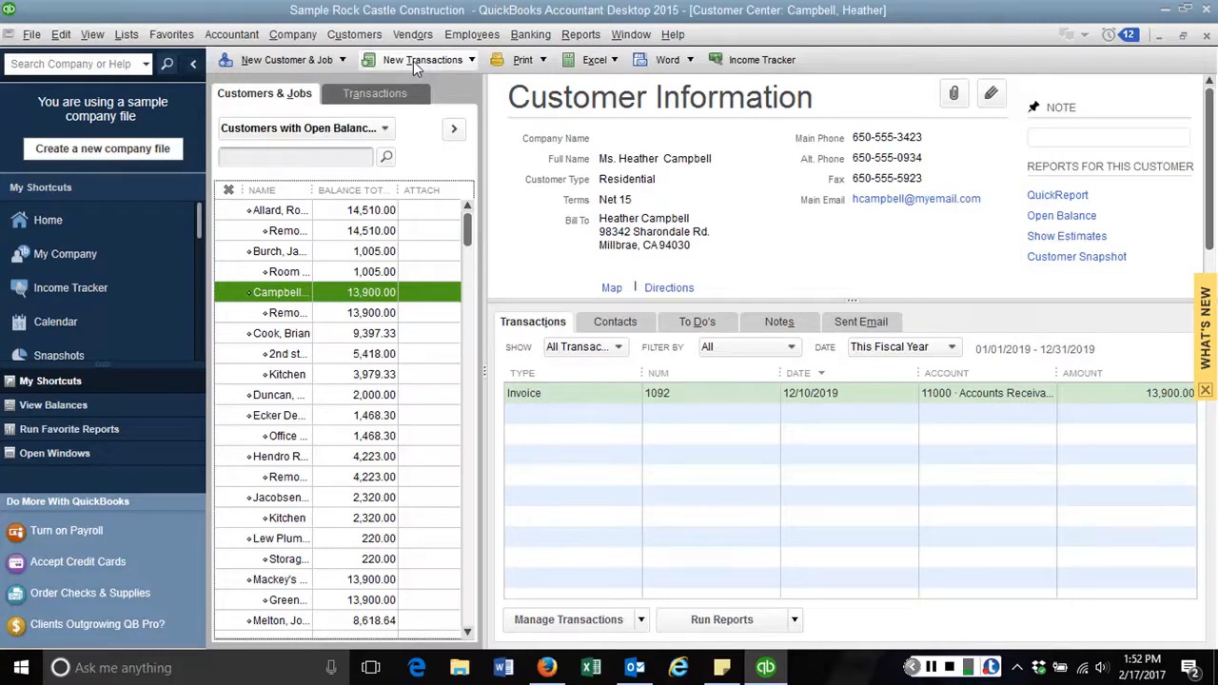
Start a new customer with customer name and company name 'Wooden Nursery'
right_click(279, 292)
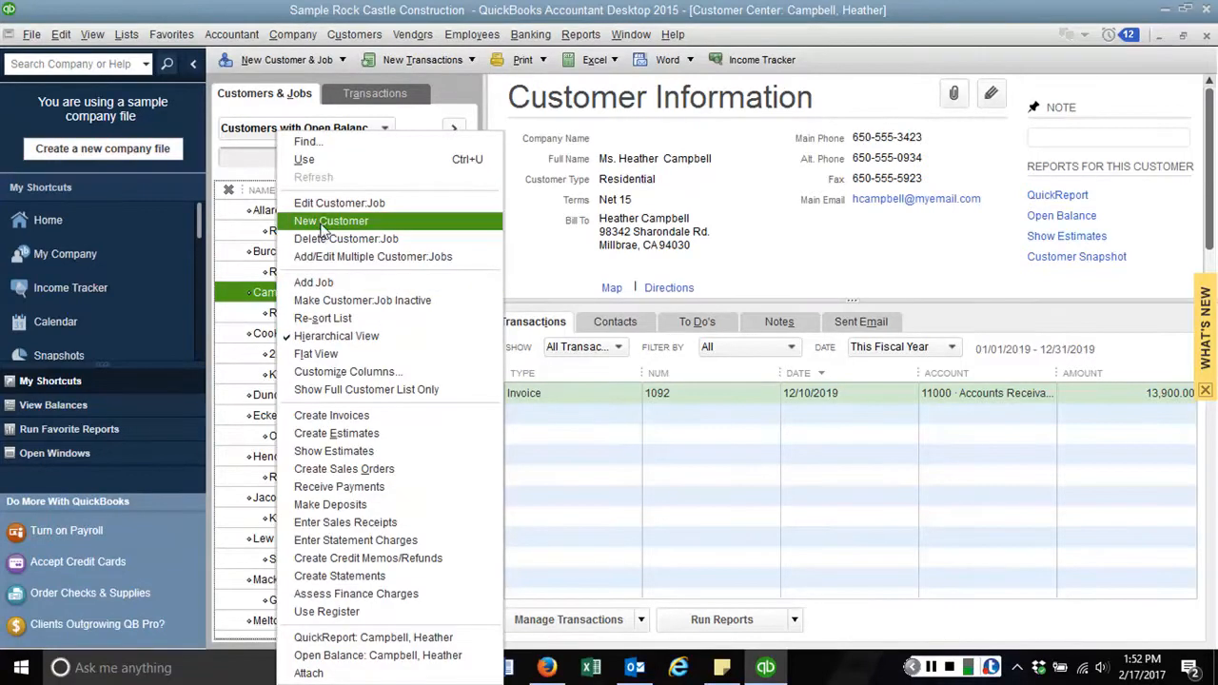
click(343, 63)
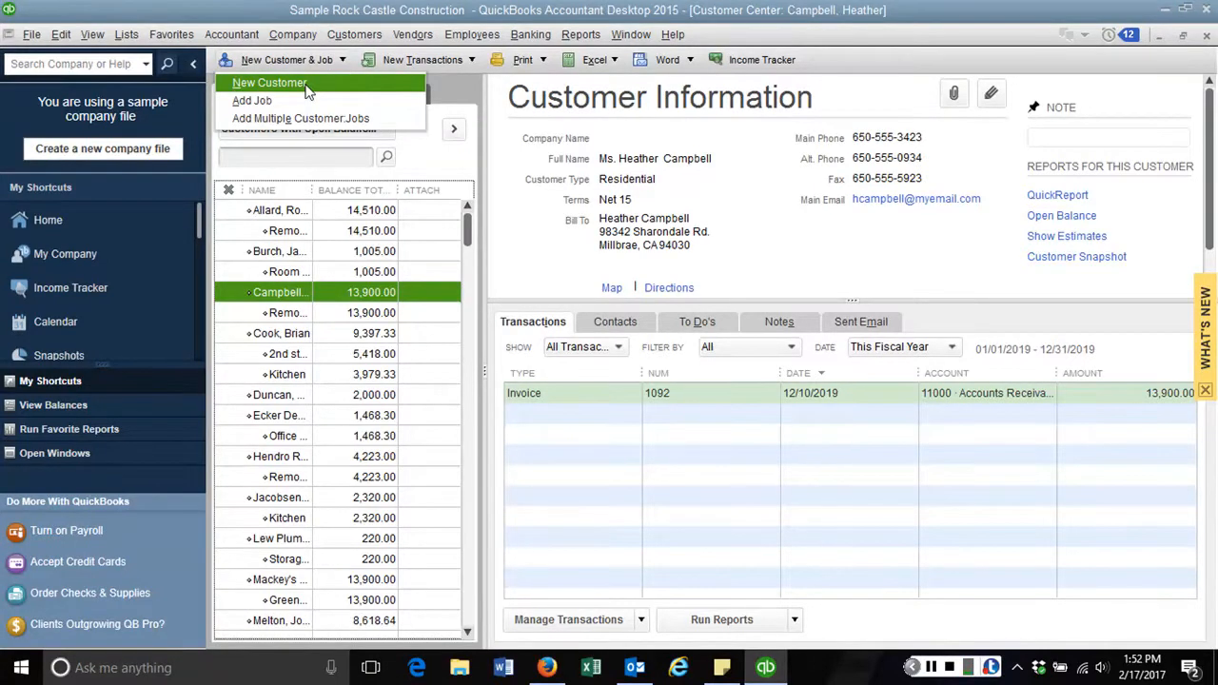
click(306, 86)
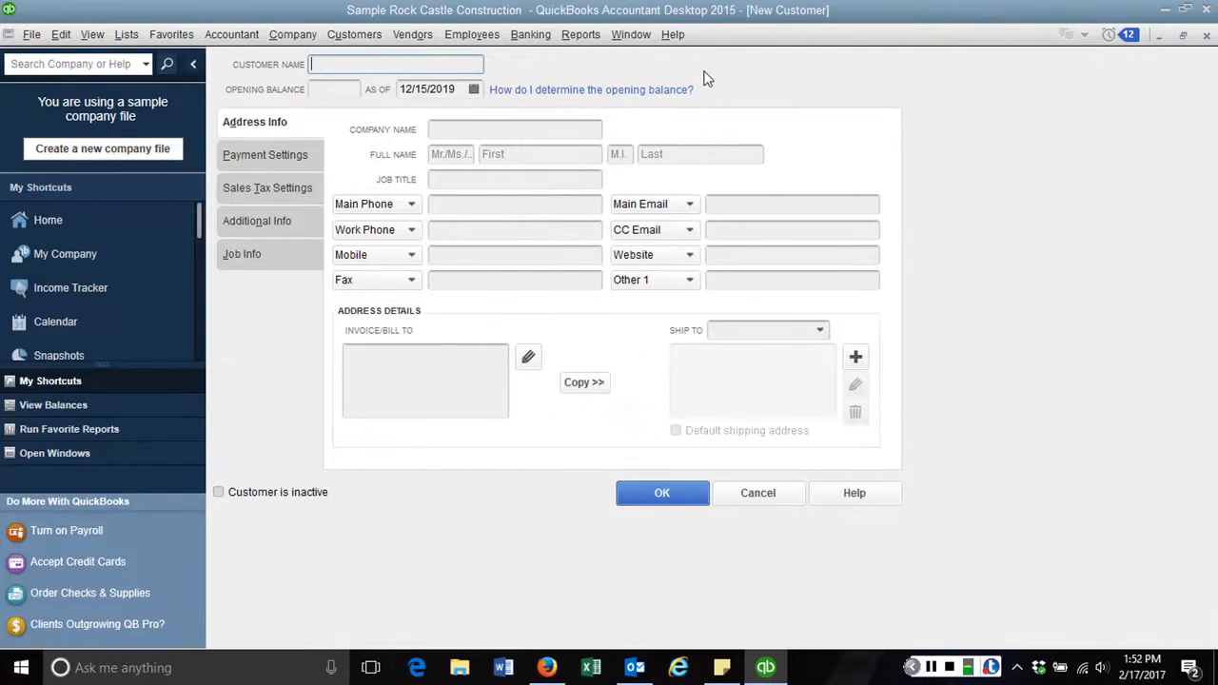
text(Wooden Nursery)
key(Tab)
key(Tab)
key(Tab)
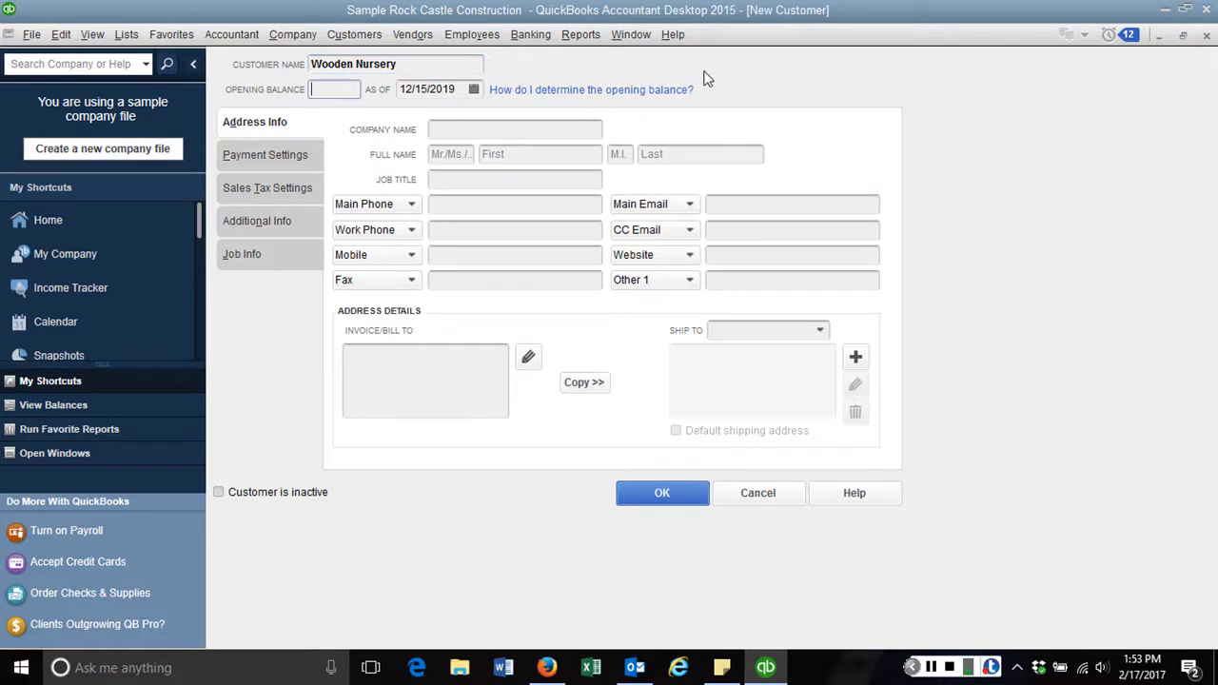
text(W)
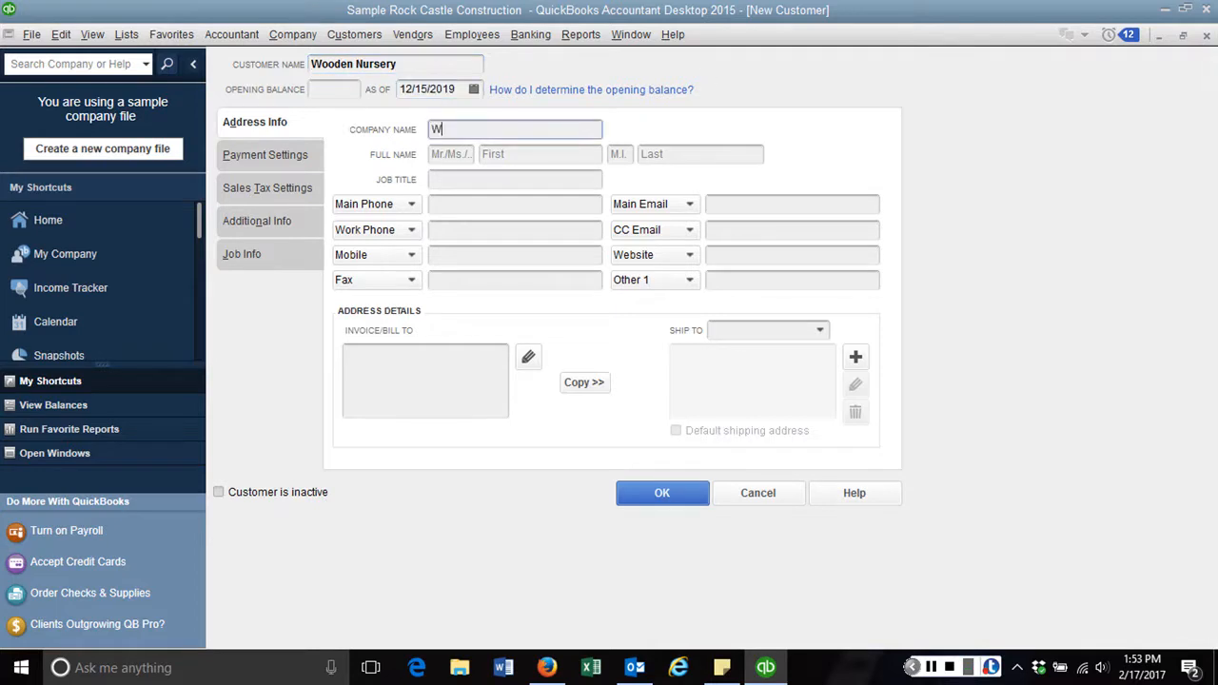
text(ooden Nursery)
key(Tab)
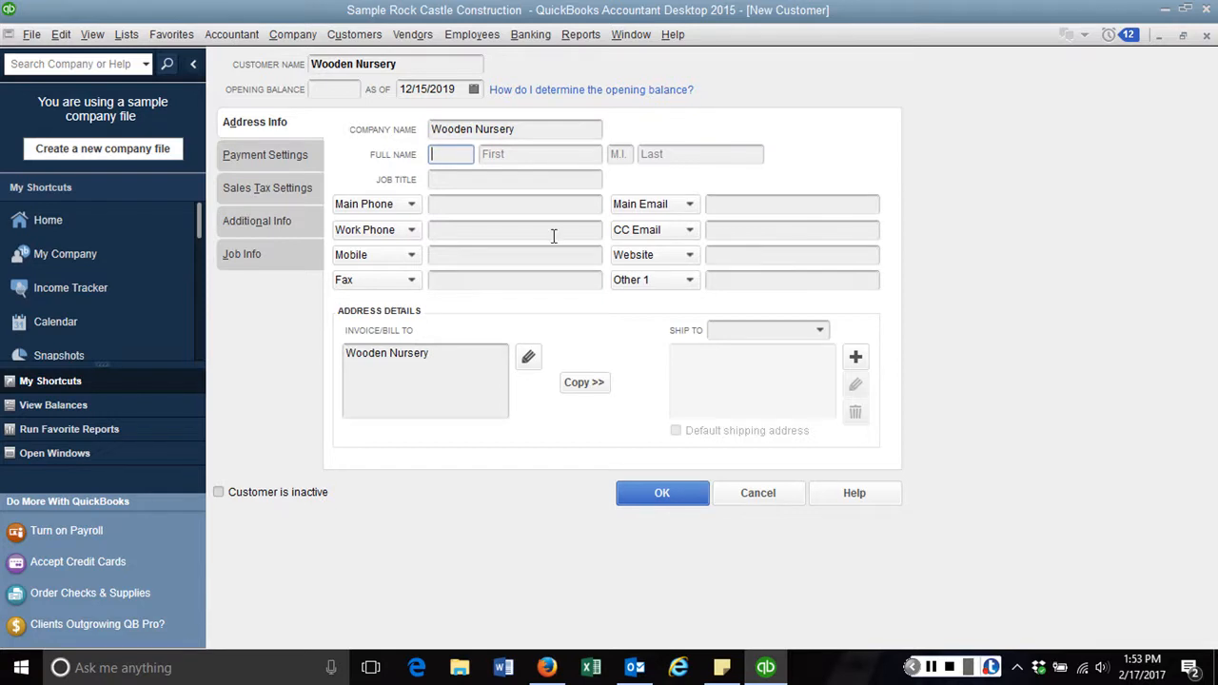
Enter the customer's main phone number and main e-mail address
click(521, 206)
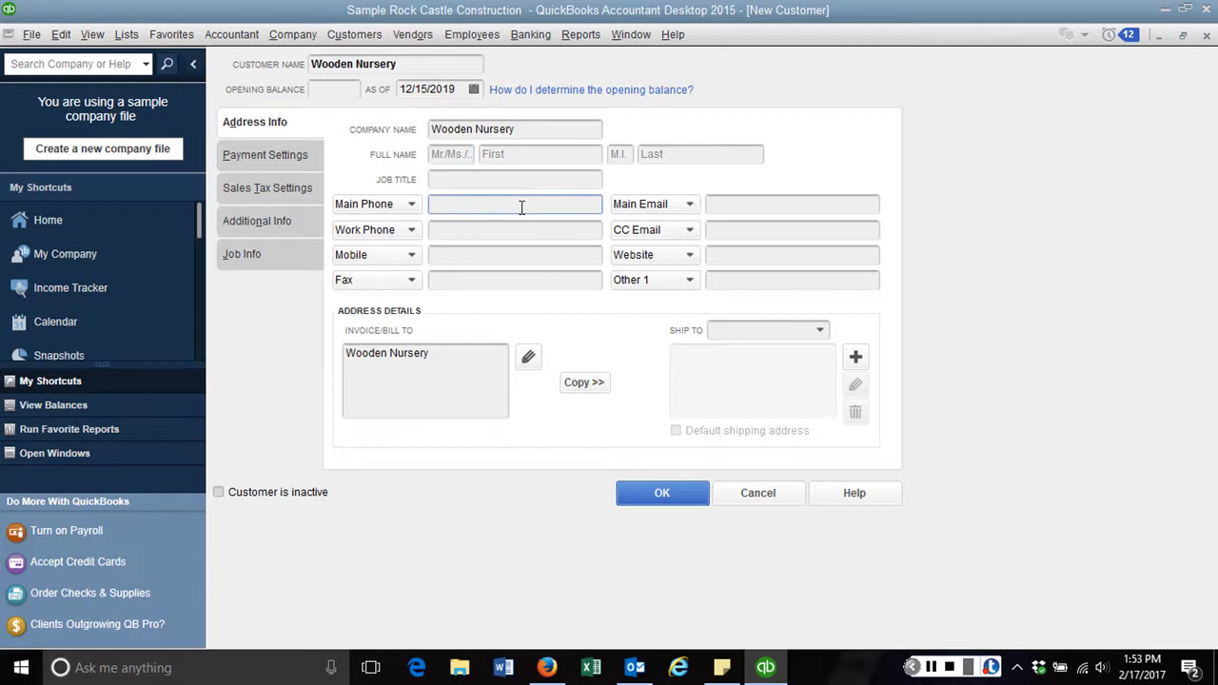
key(Tab)
key(Tab)
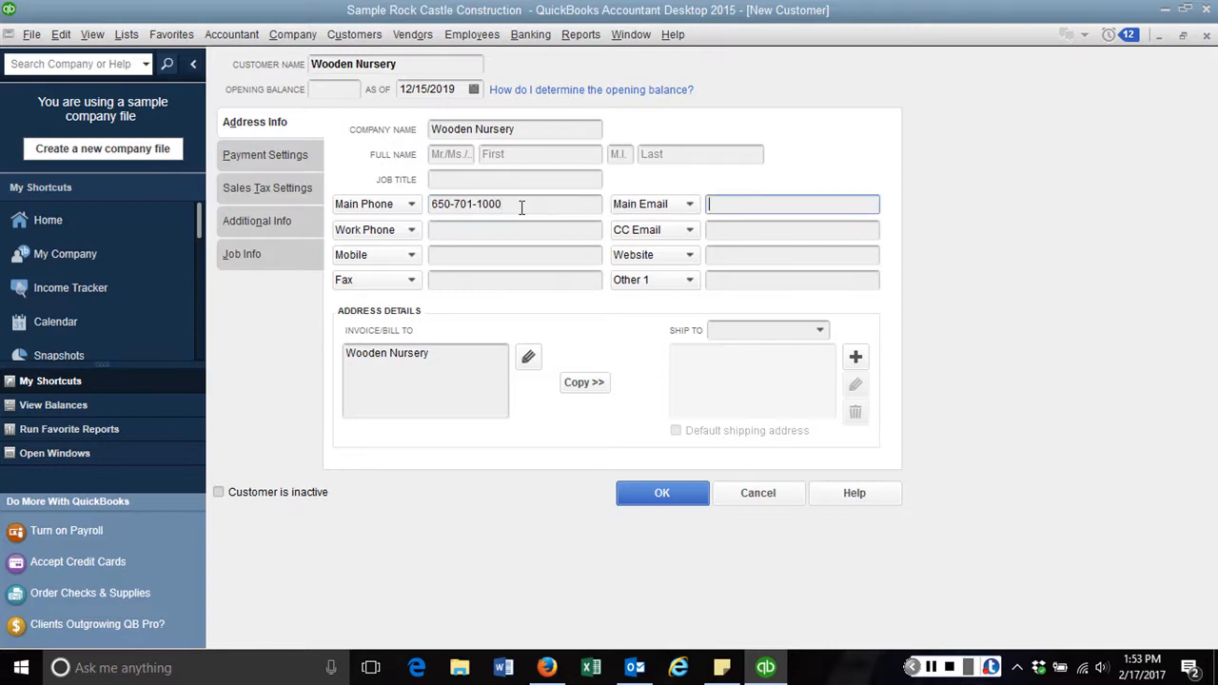
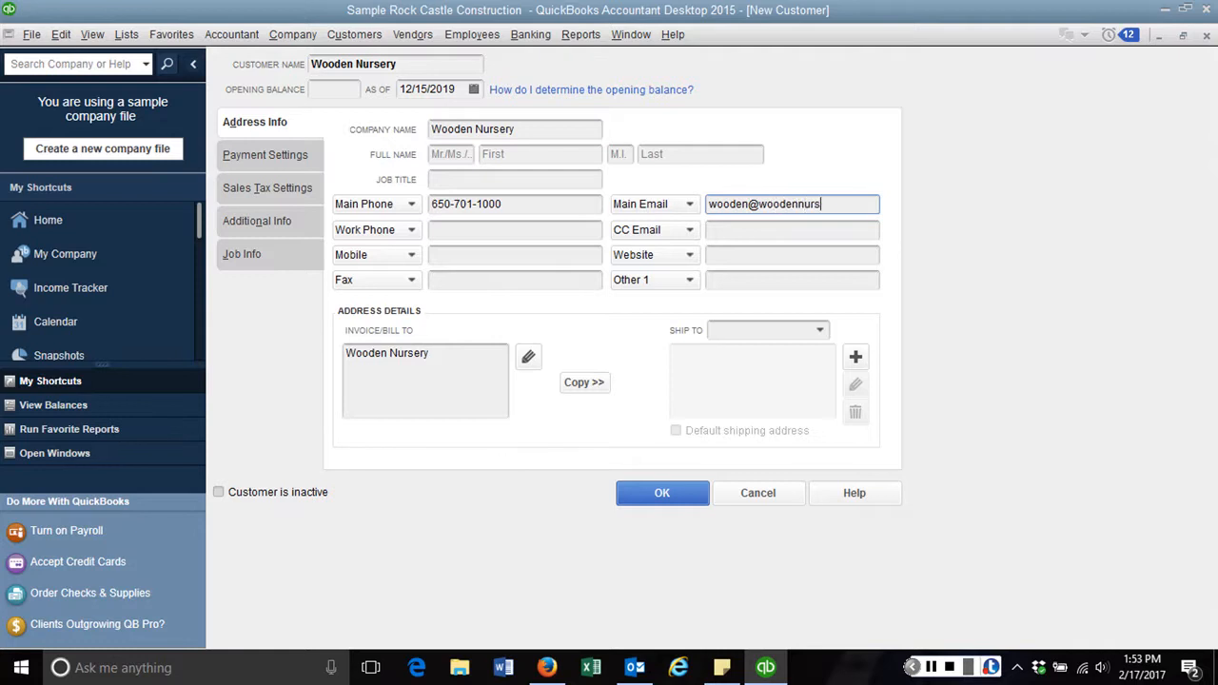
key(Tab)
key(Tab)
key(Tab)
key(Tab)
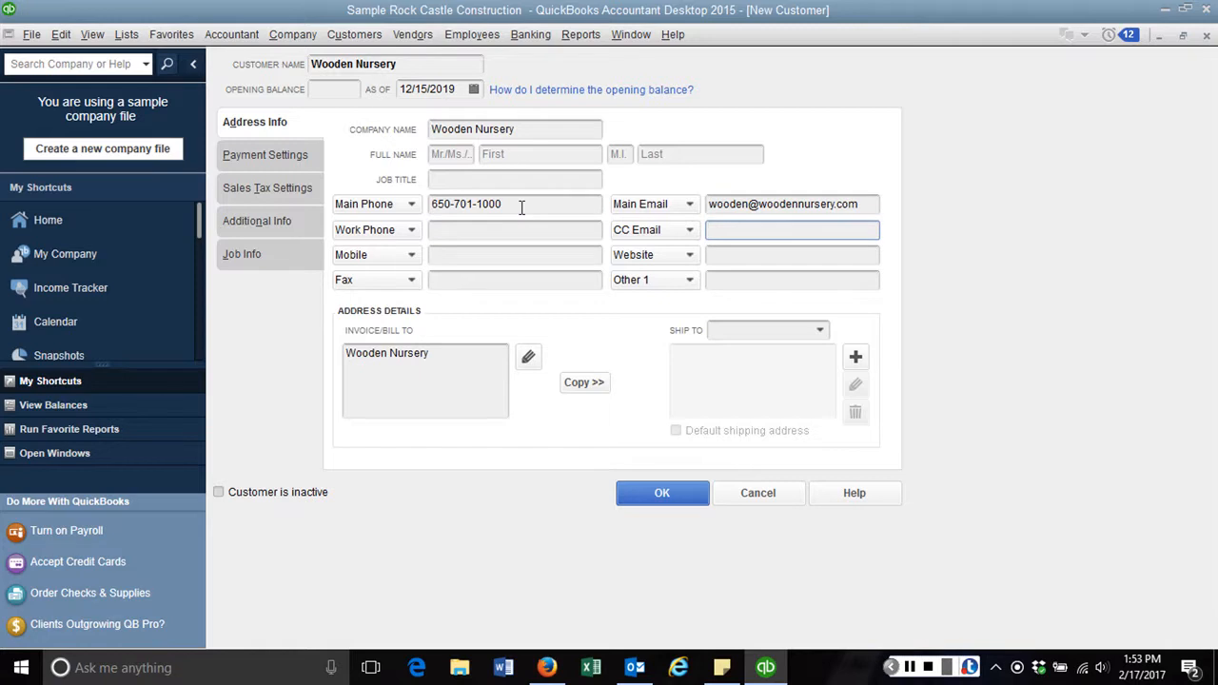
key(Tab)
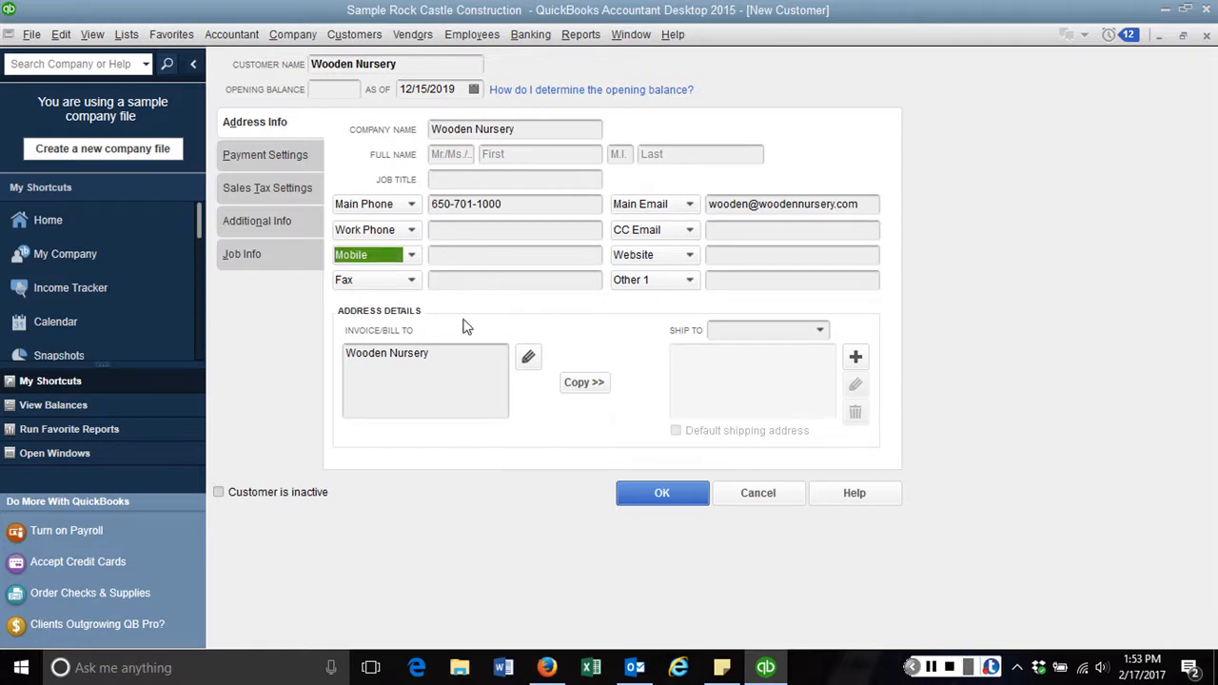
Add contact name, street and city/state/zip lines to the billing address, then copy it to shipping
click(464, 367)
key(Return)
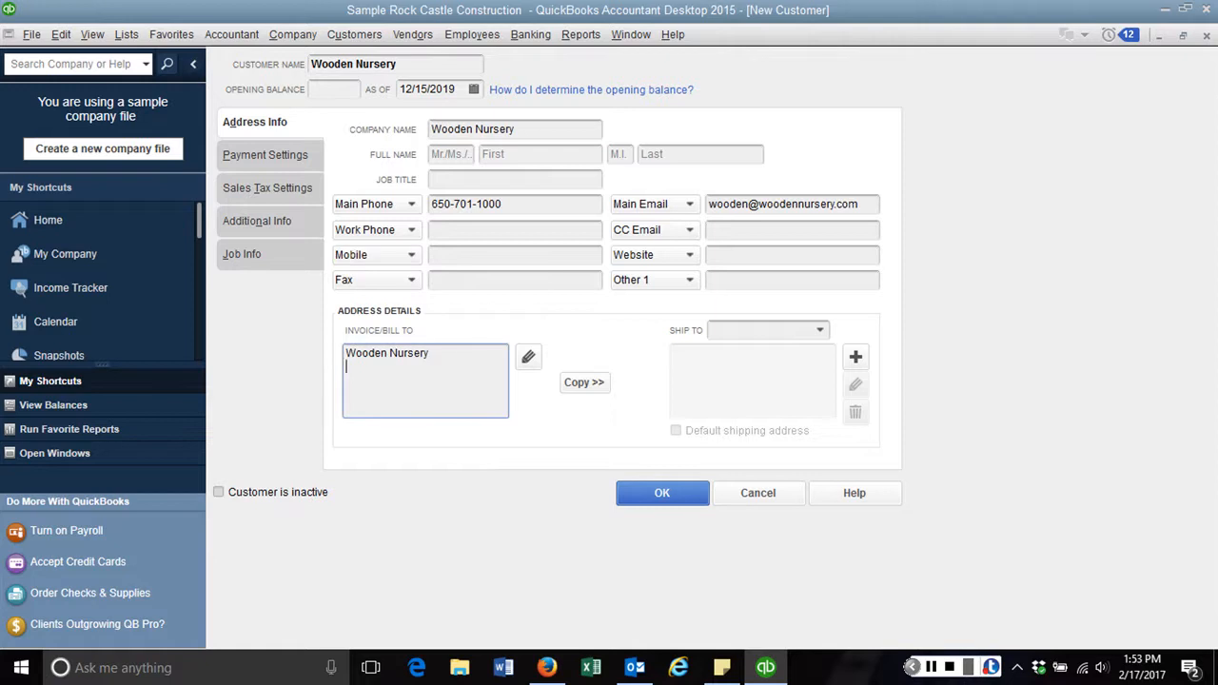
key(Return)
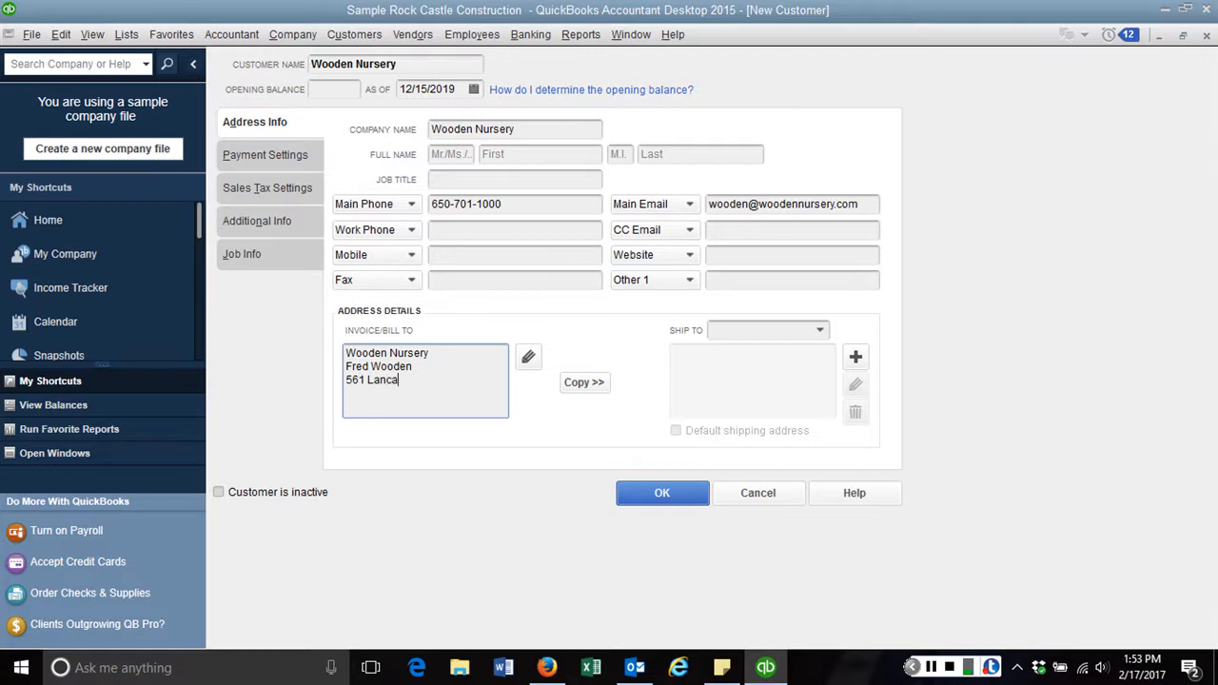
key(Return)
text(Holland, CA 94036)
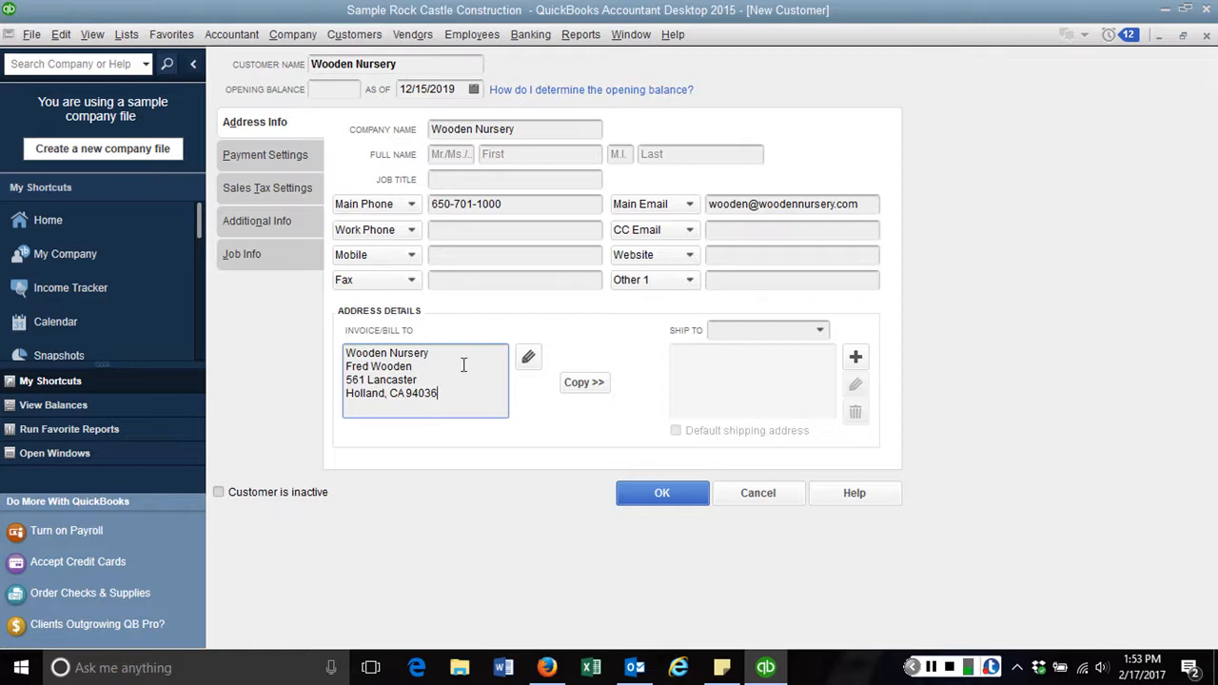
click(583, 384)
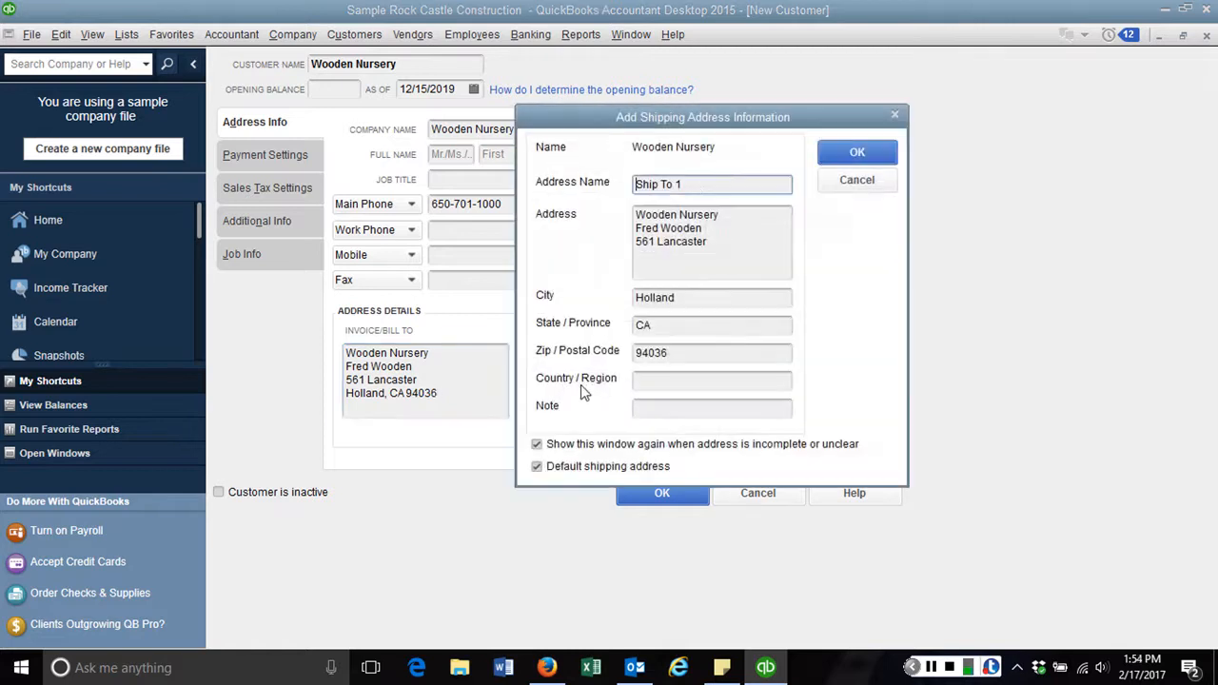
Save the copied address as the default Ship To 1 shipping address
click(859, 153)
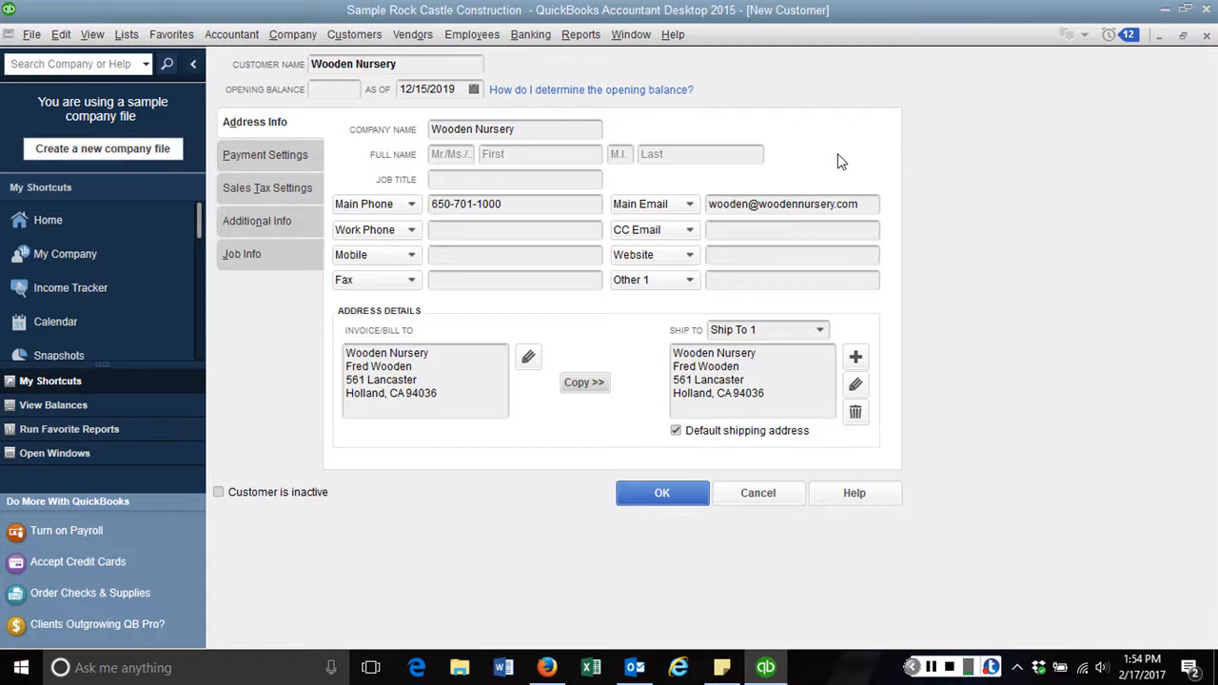
click(258, 159)
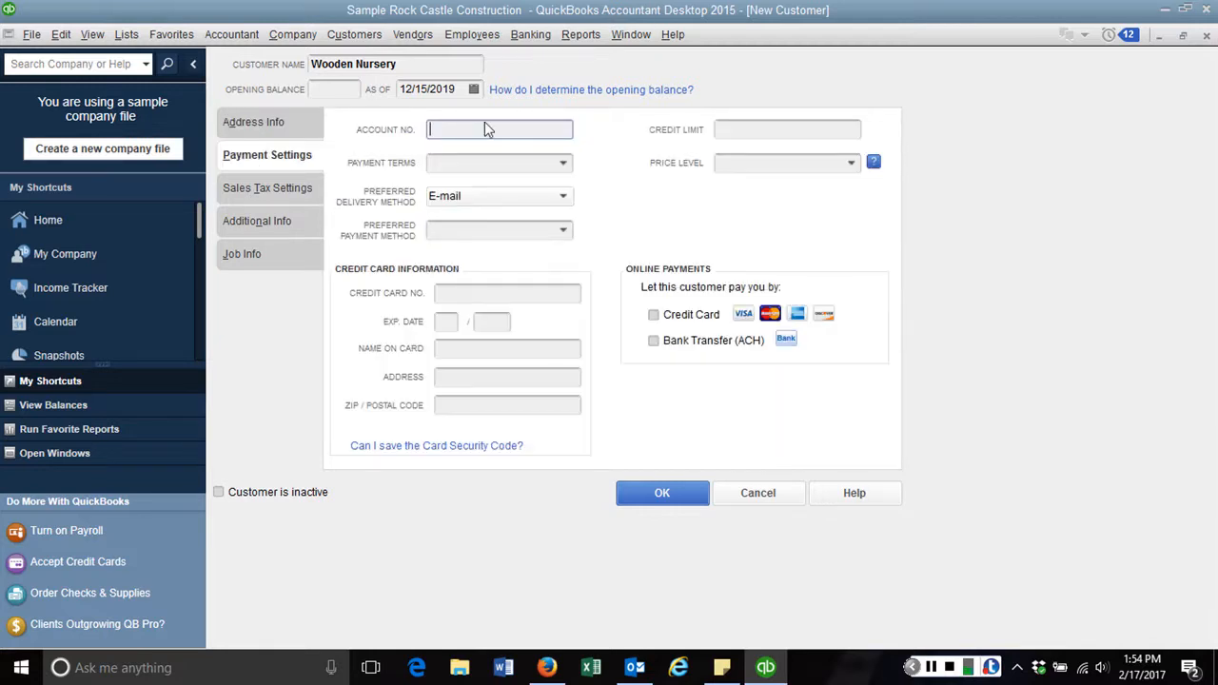
Set payment terms to 2% 10 Net 30, credit limit 30,000.00 and Commercial price level
click(504, 162)
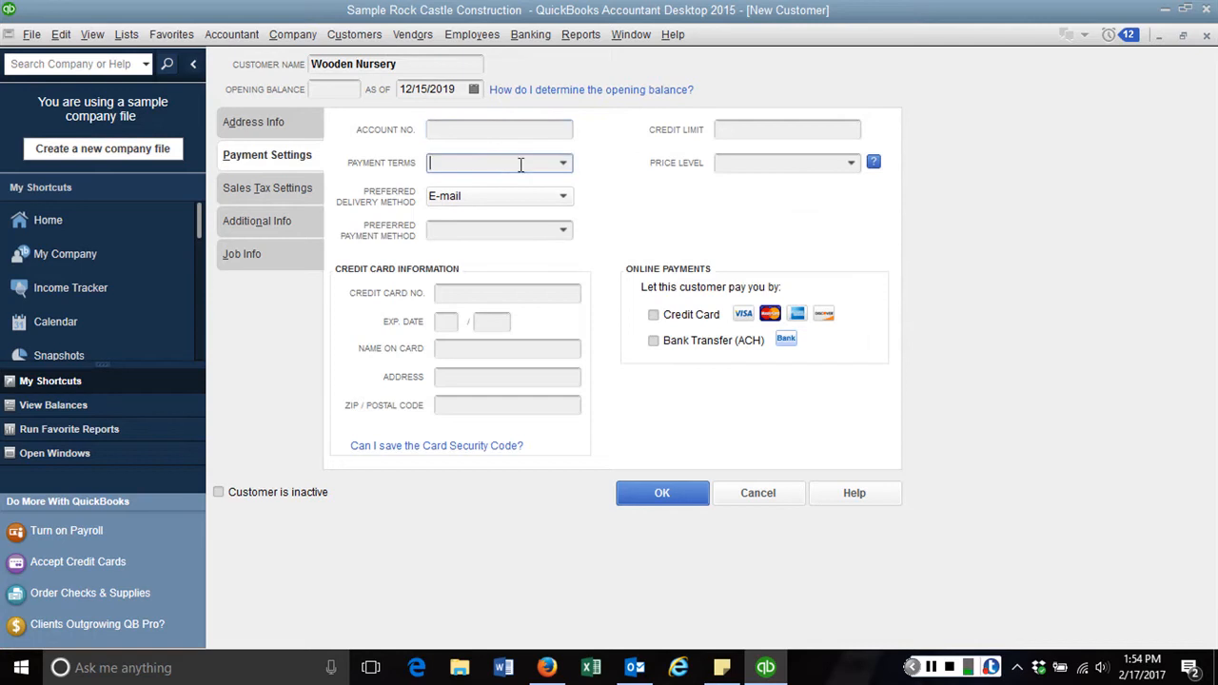
click(564, 163)
click(504, 248)
click(767, 130)
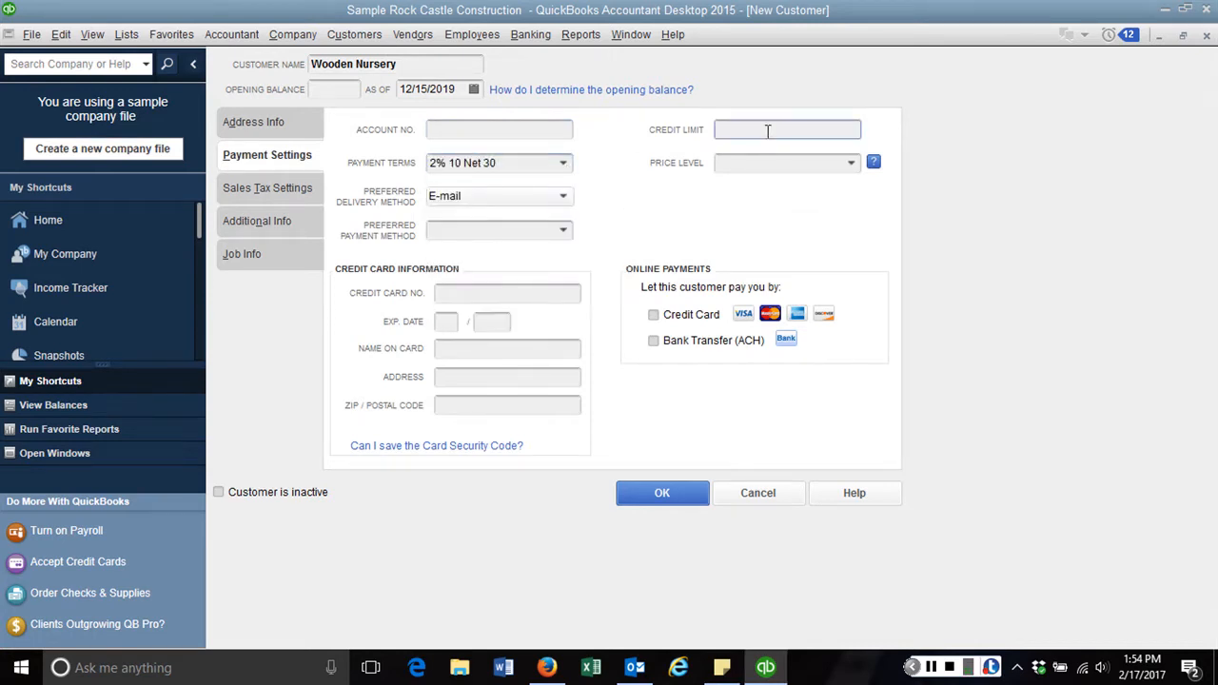
text(30000)
key(Tab)
click(851, 166)
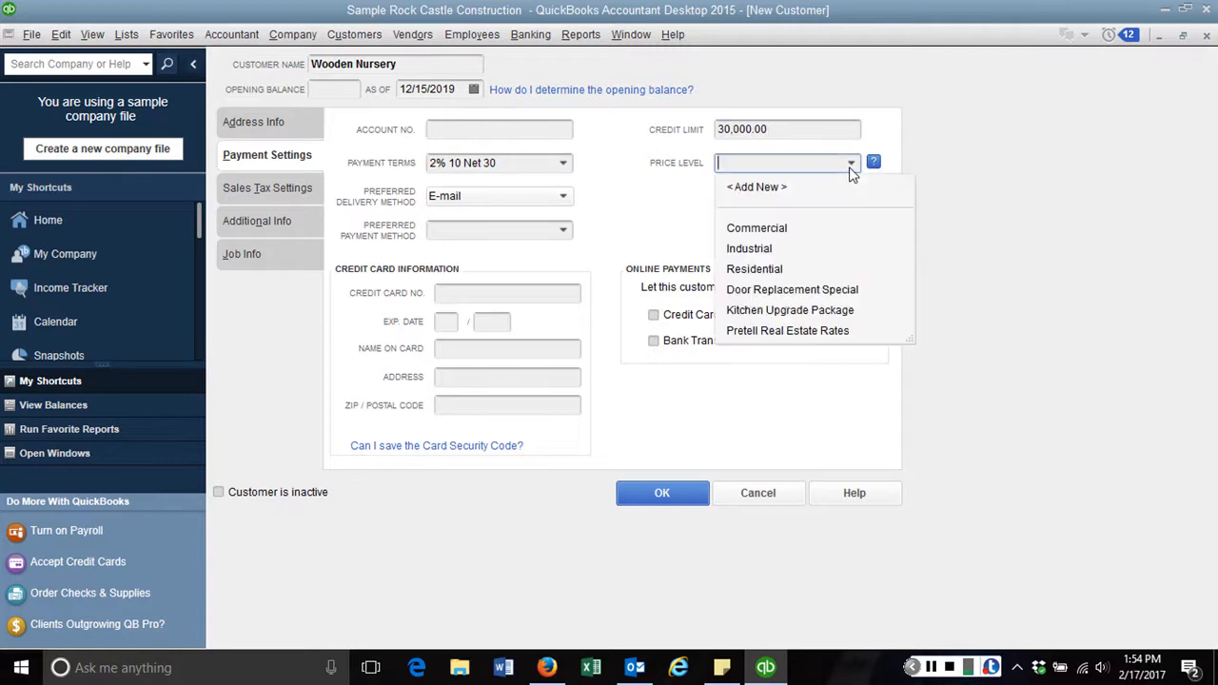
click(781, 228)
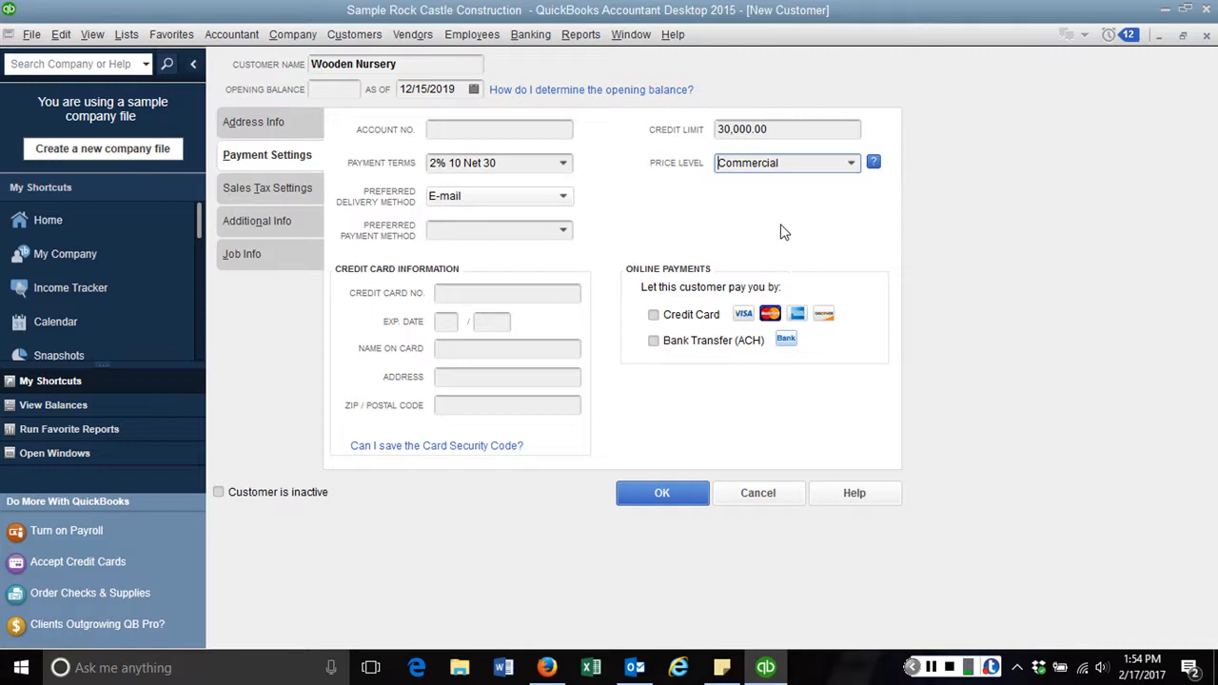
Set the customer's sales tax item to E. Bayshore/County
click(243, 194)
click(619, 166)
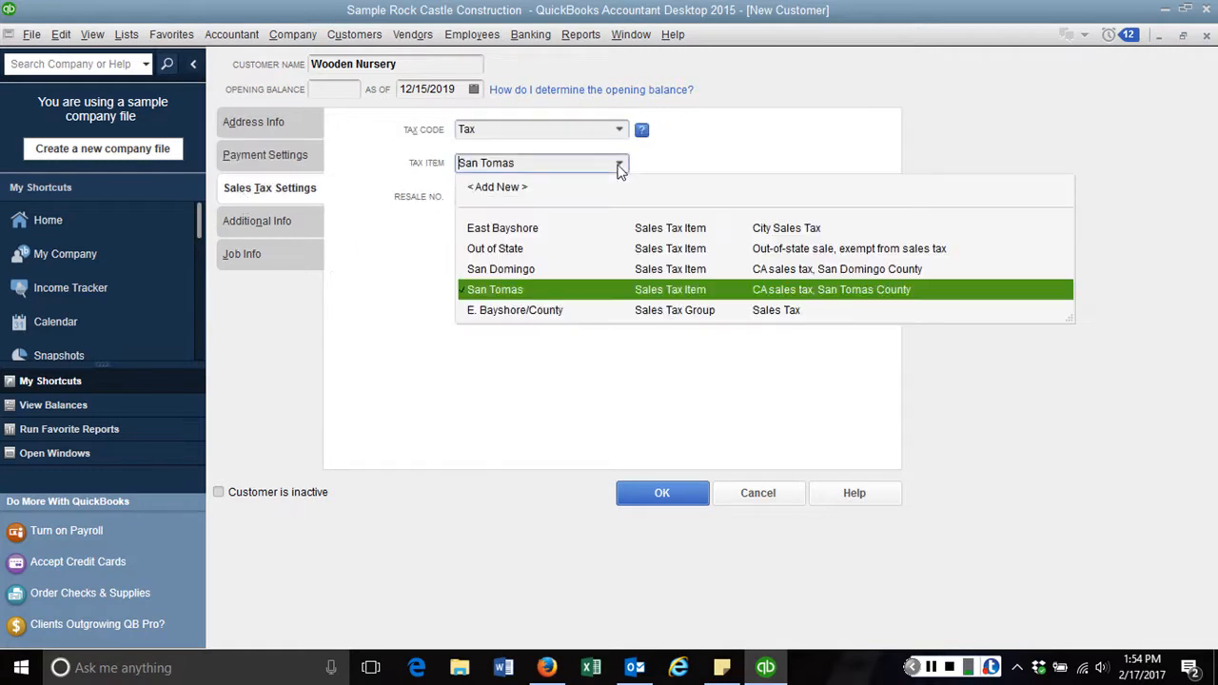
click(537, 310)
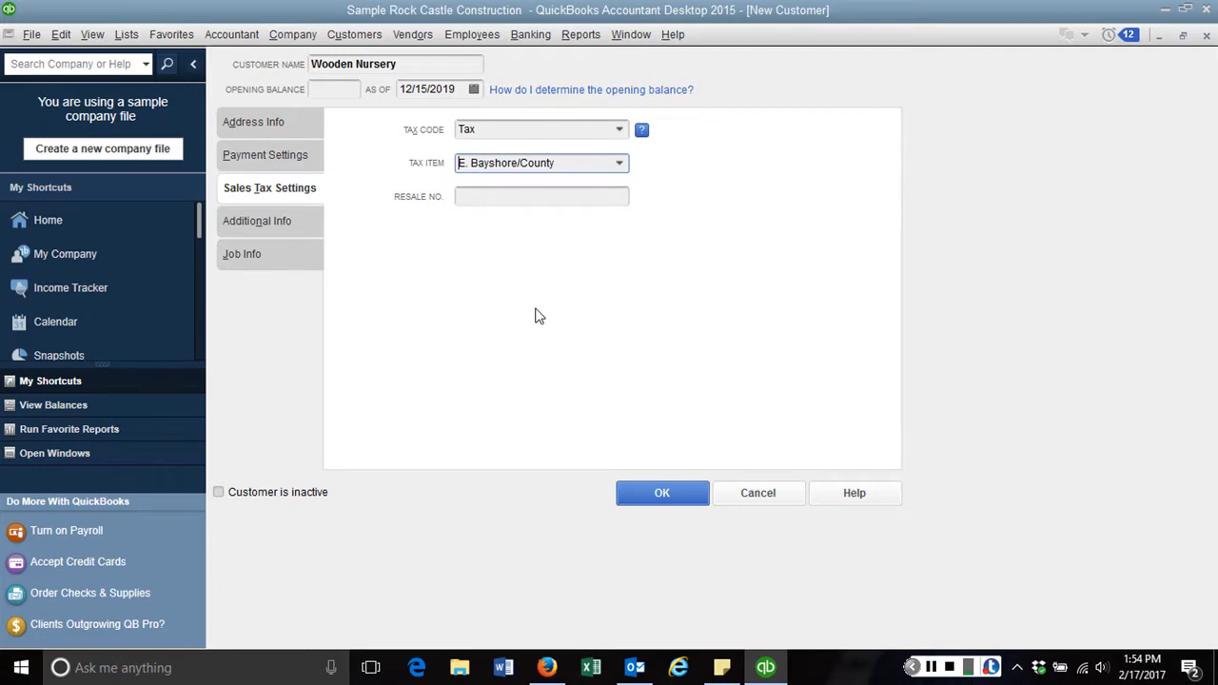
click(290, 221)
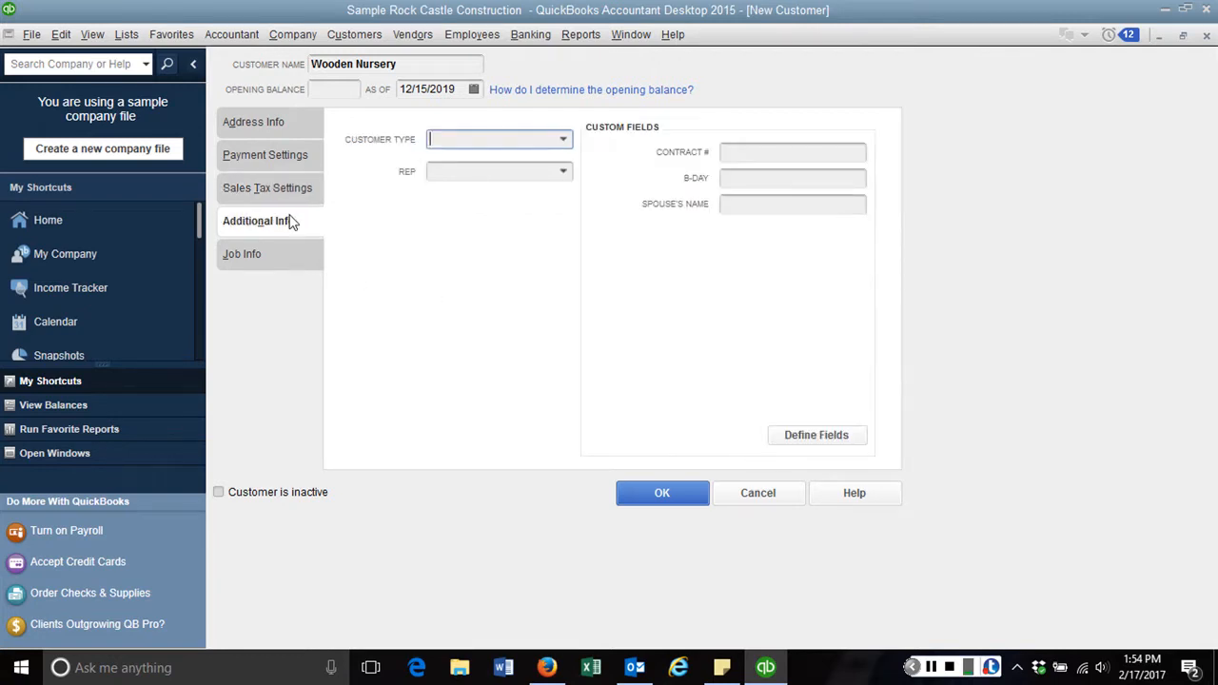
Set the customer type to Commercial, check Job Info, and save Wooden Nursery
click(567, 141)
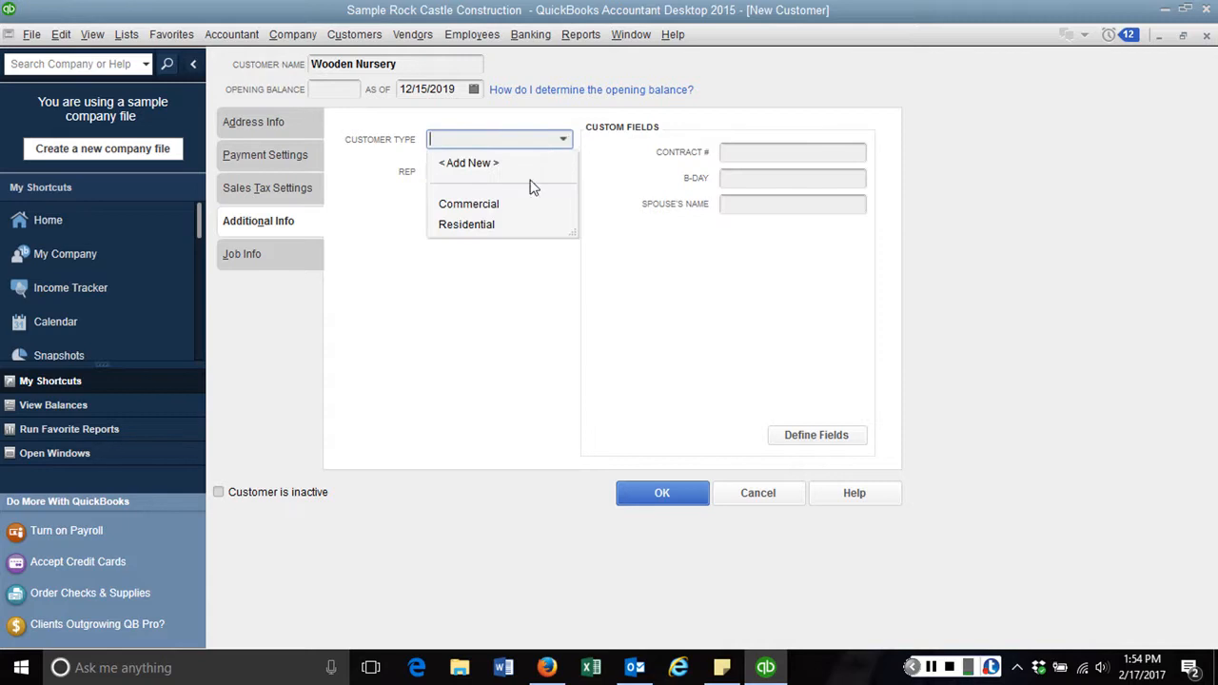
click(511, 203)
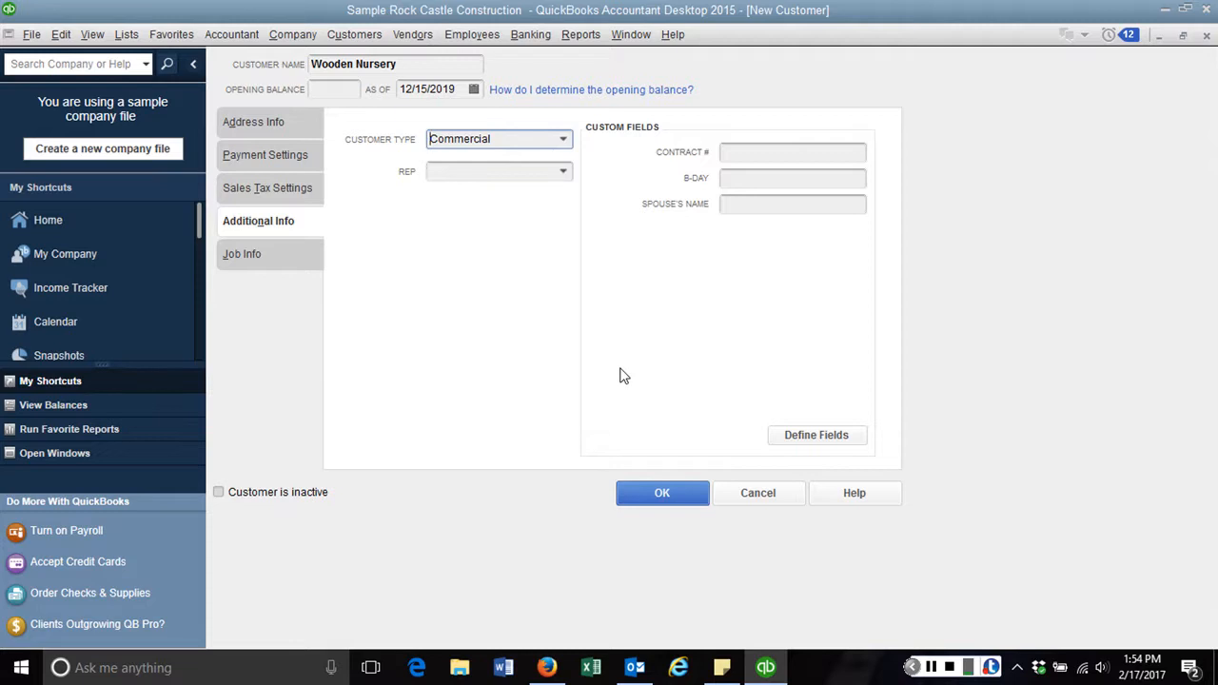
click(269, 251)
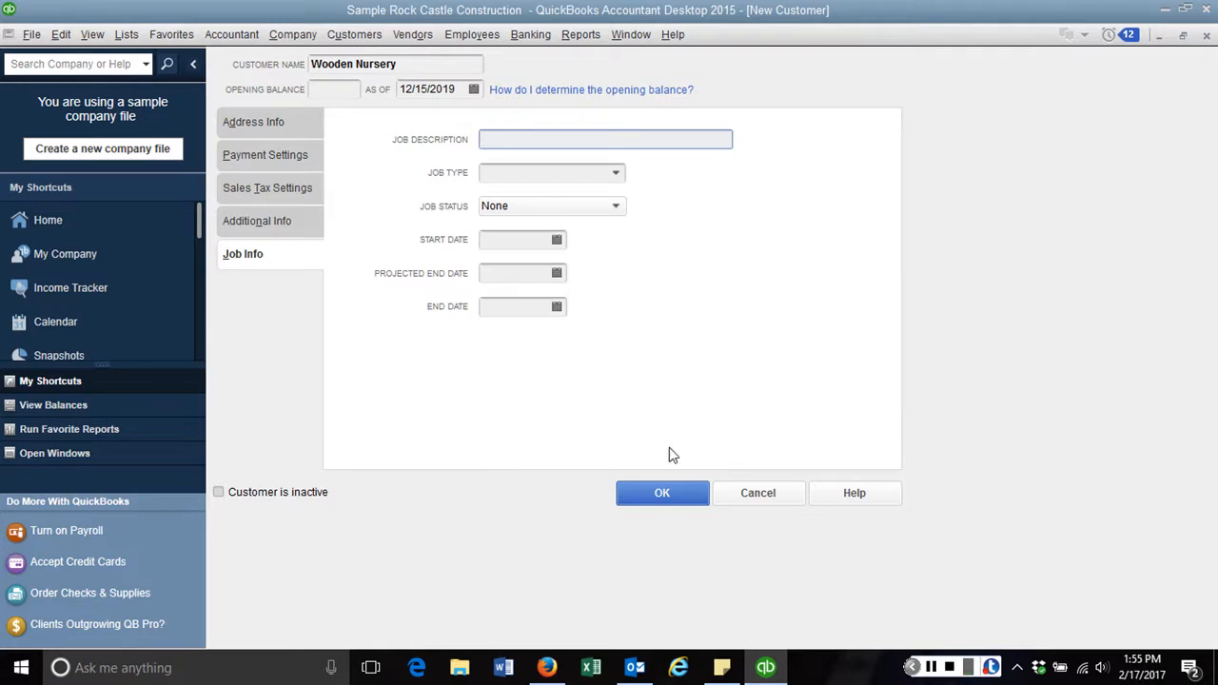
click(663, 490)
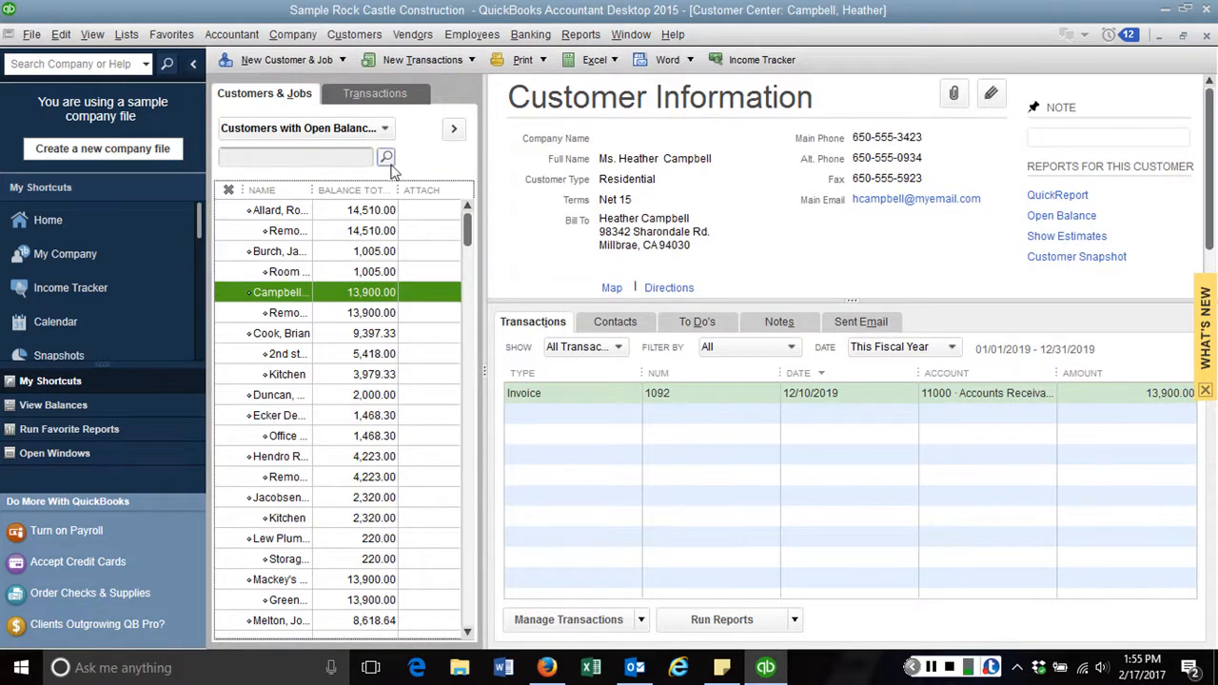
Switch the customer filter to All Customers and select Wooden Nursery at the list's top
click(384, 132)
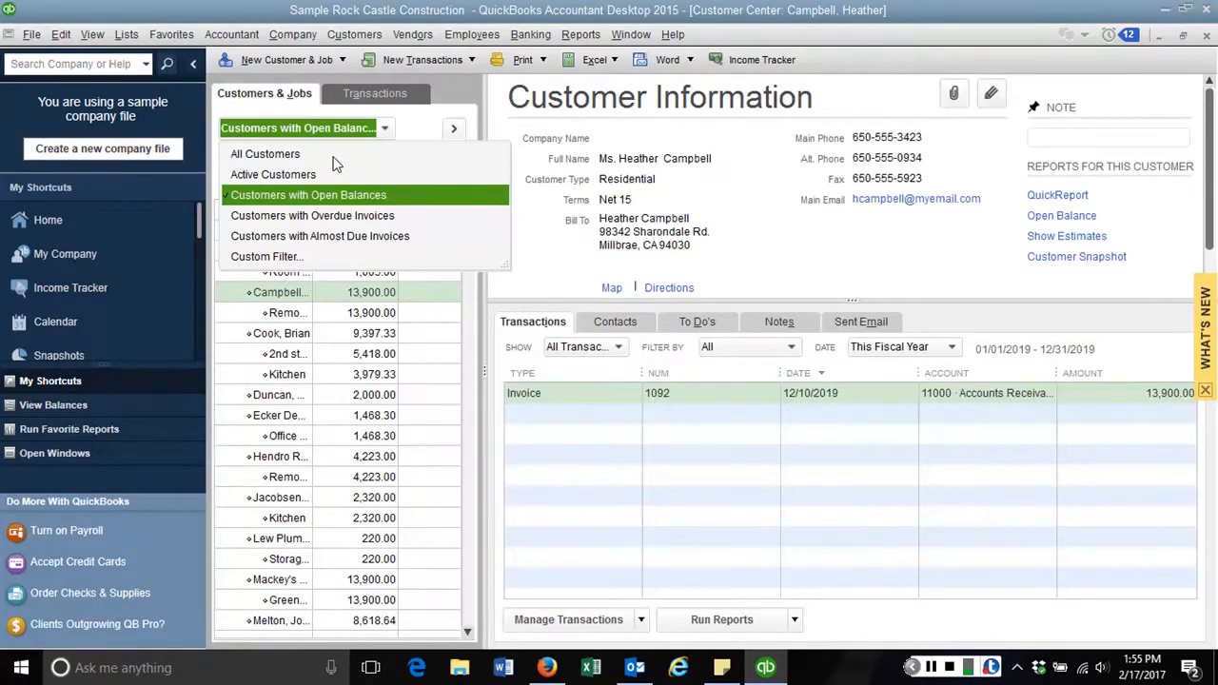
click(276, 154)
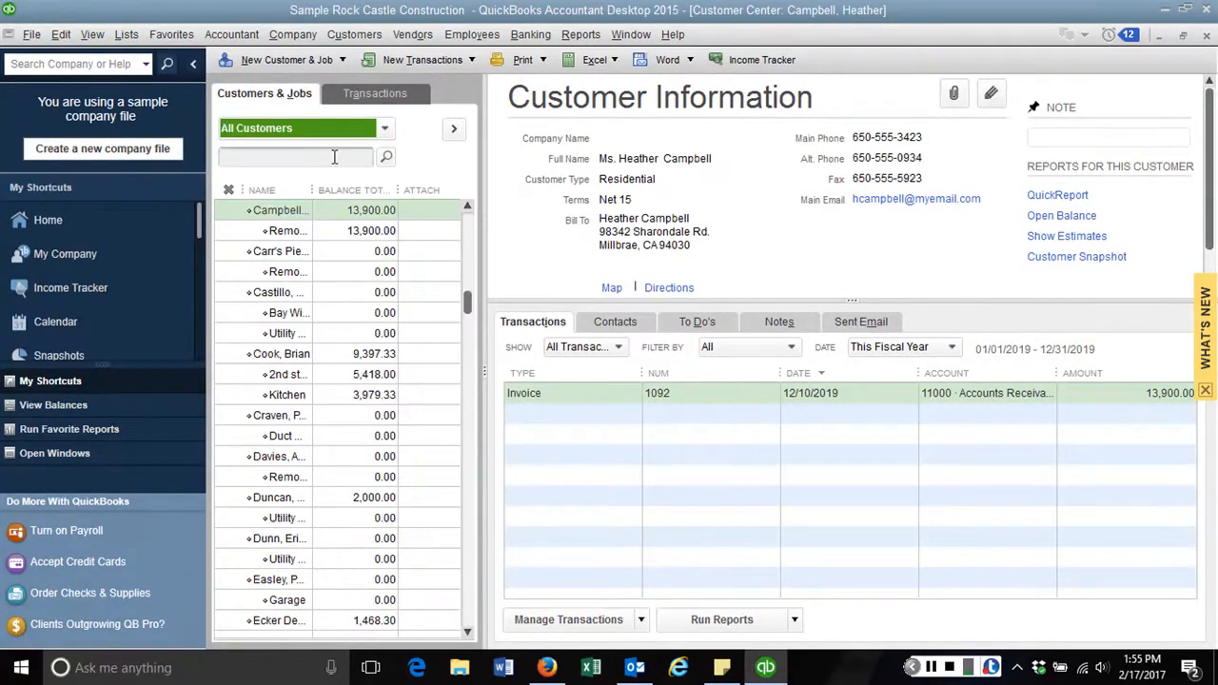
drag(467, 317, 472, 217)
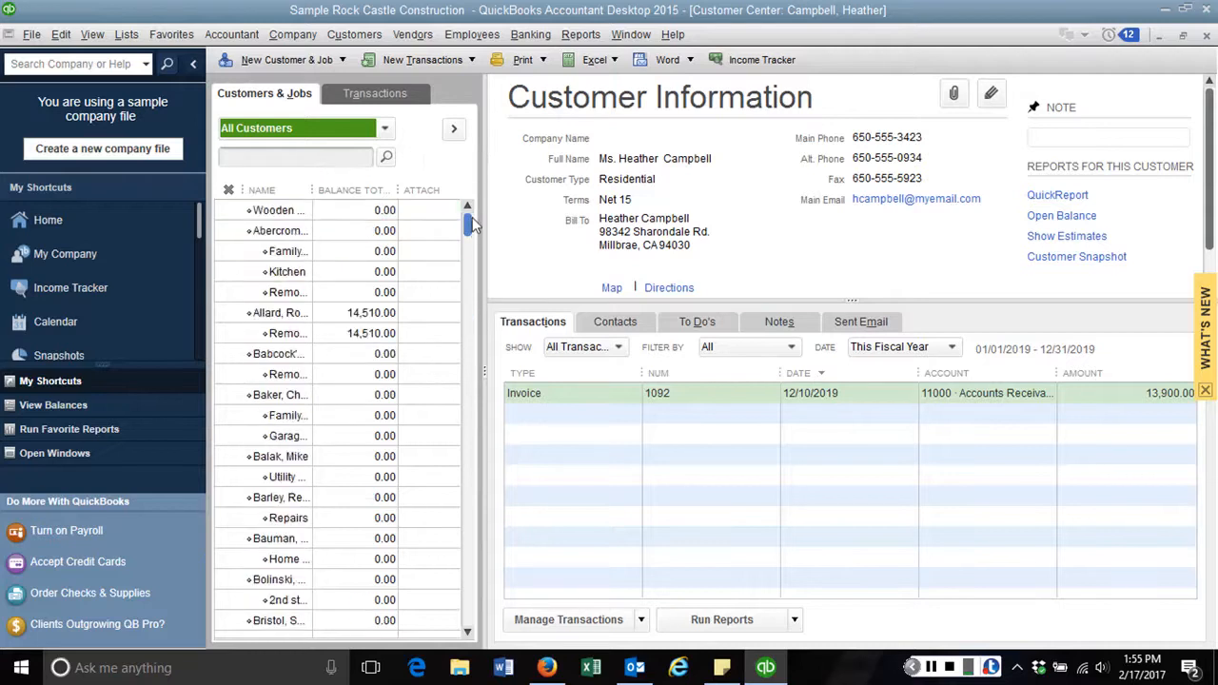
click(289, 211)
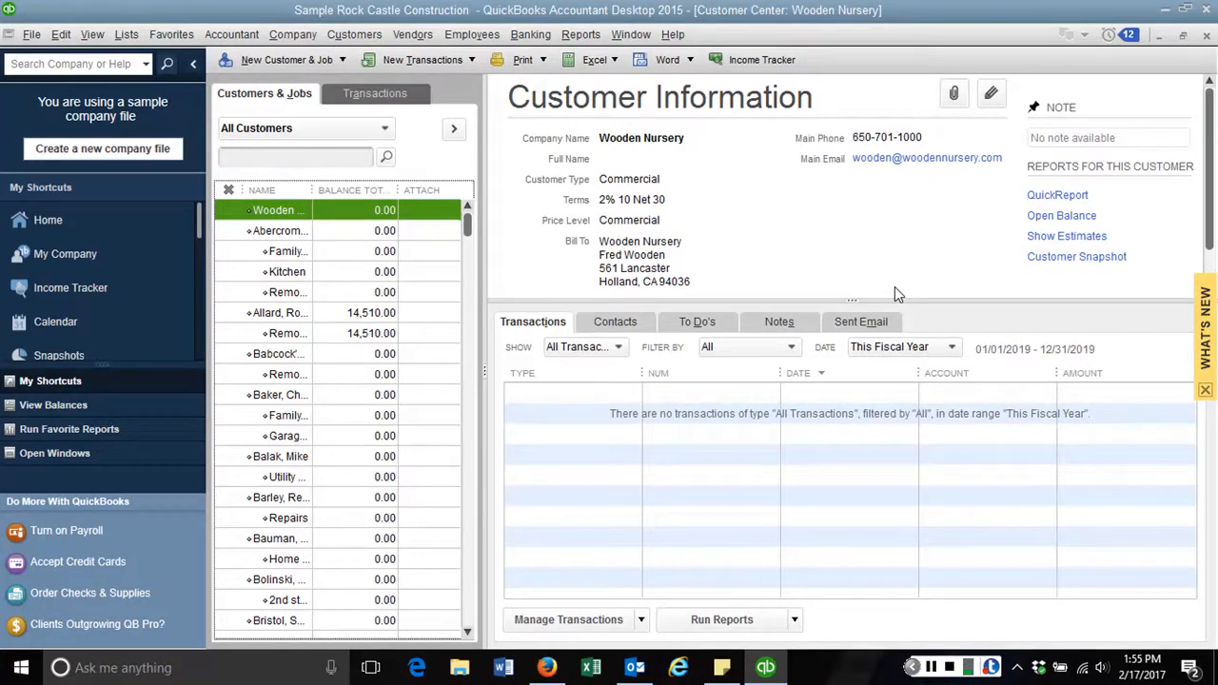
Select Ecker Designs' Office Repairs job and bring up its right-click action menu
click(467, 632)
drag(467, 632, 466, 632)
click(301, 499)
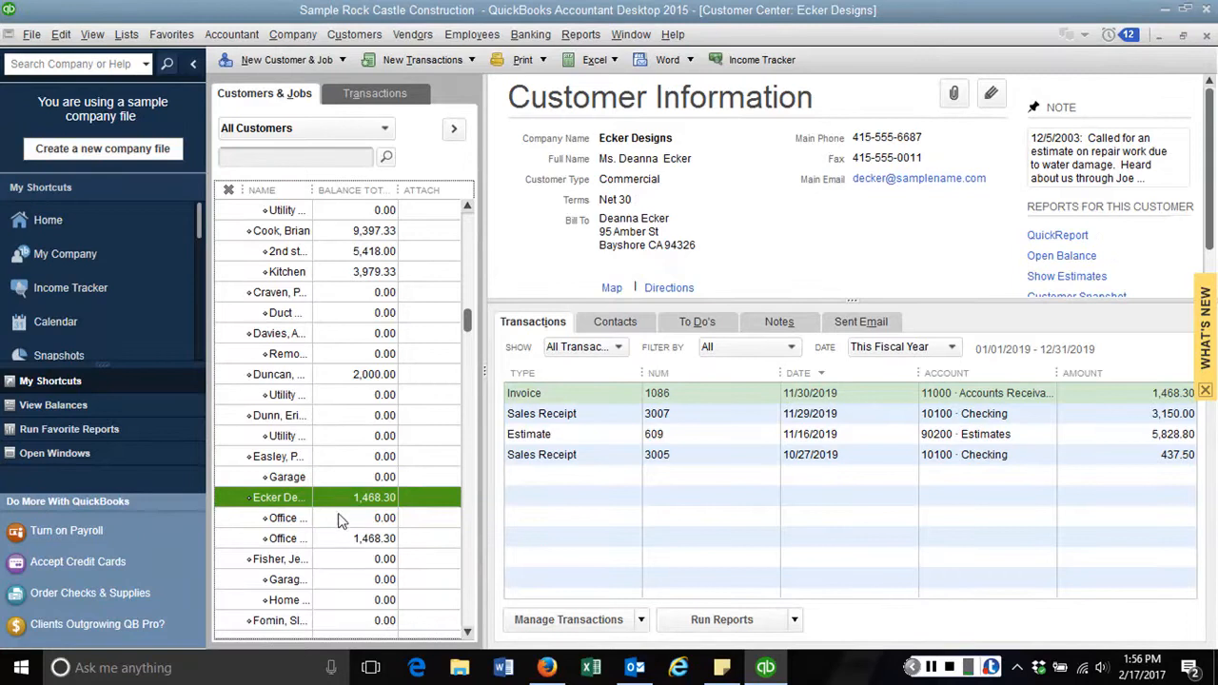
click(340, 539)
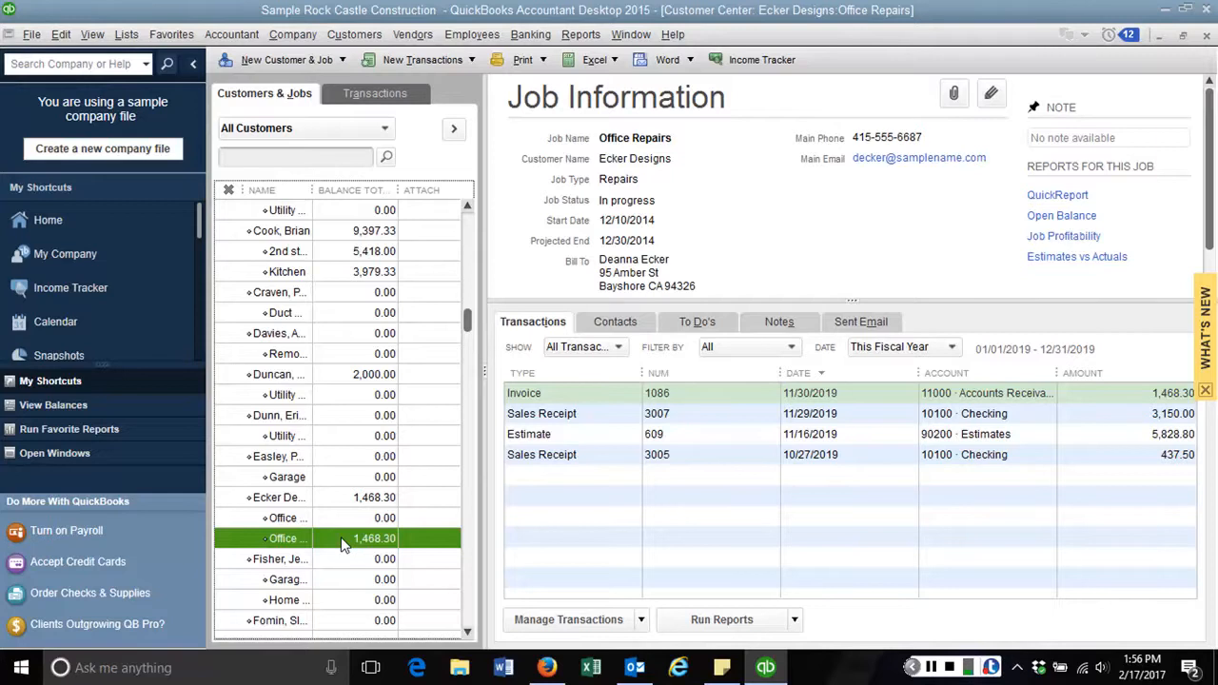
right_click(341, 537)
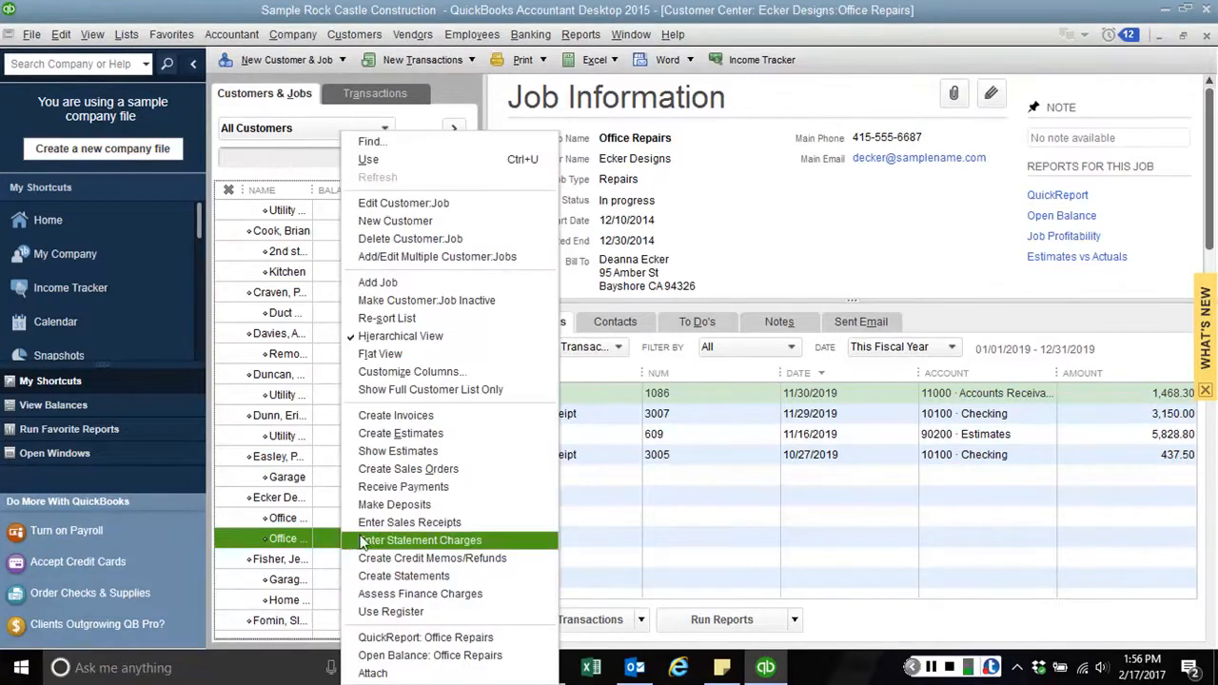
Try Delete Customer:Job on Office Repairs, then cancel at the balance warning
click(414, 239)
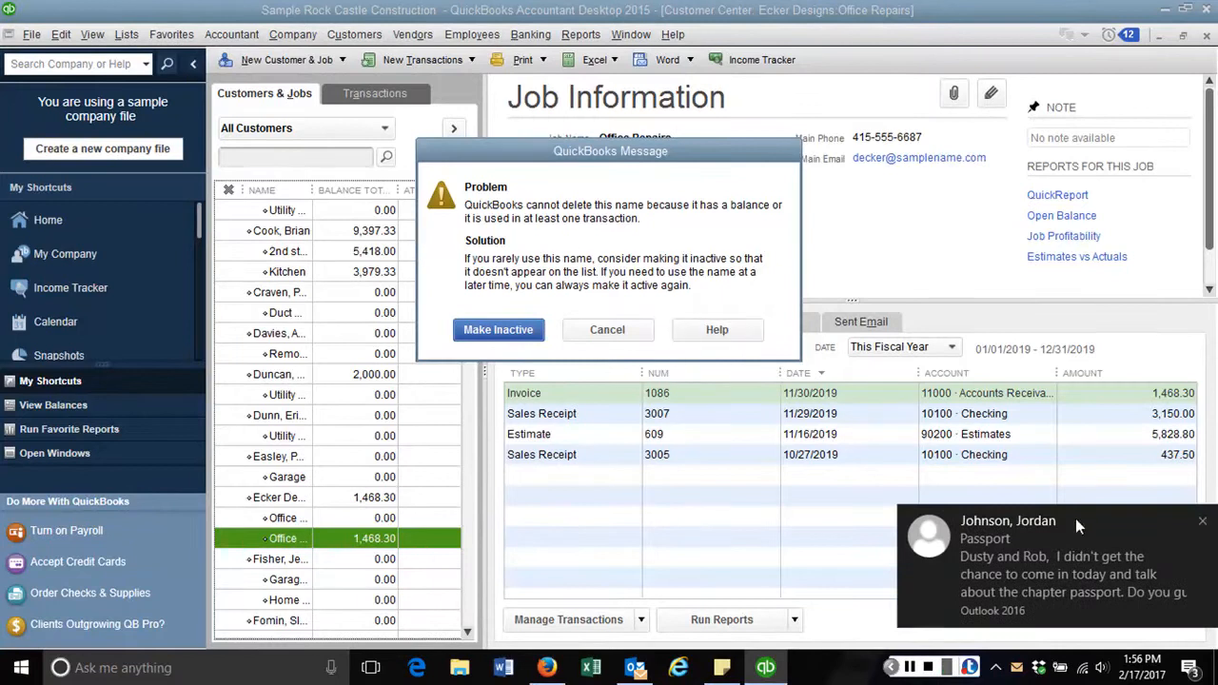
click(1203, 522)
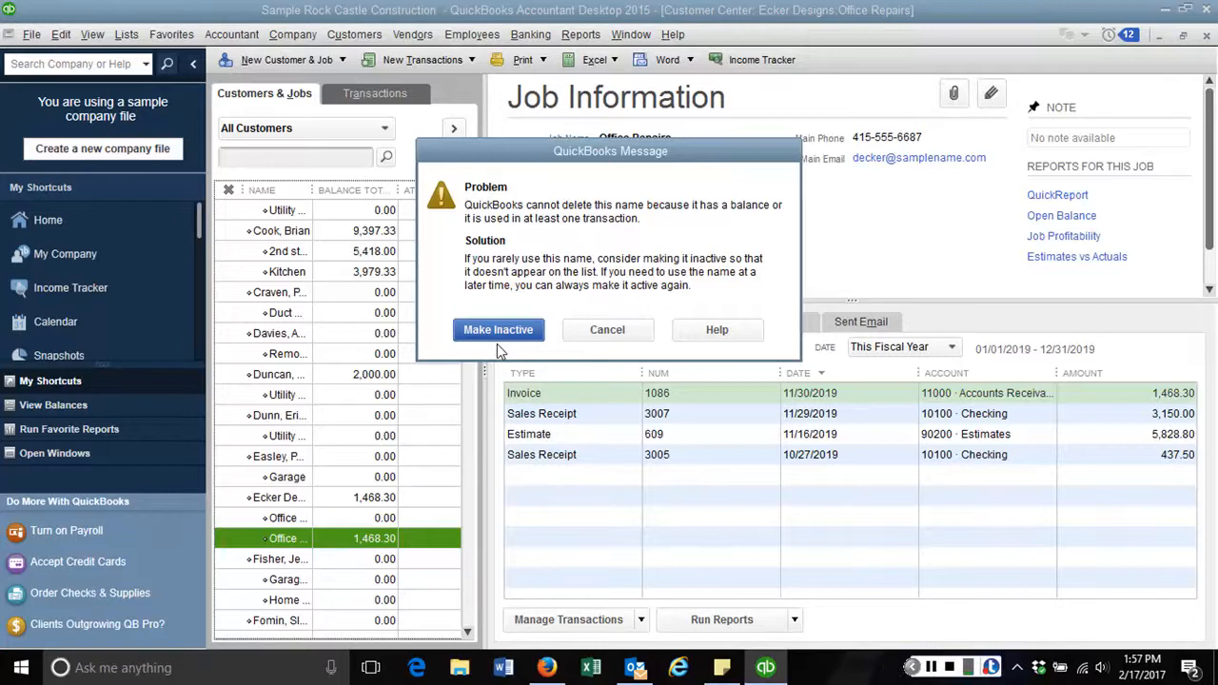
click(604, 329)
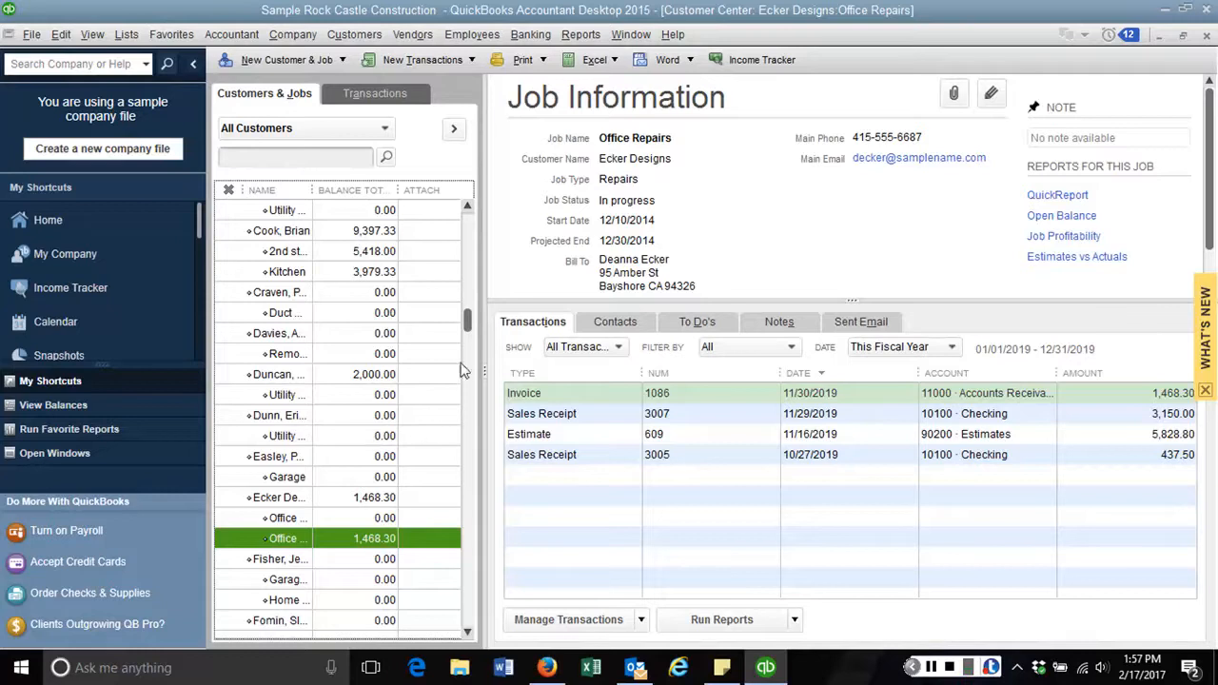
drag(468, 329, 473, 301)
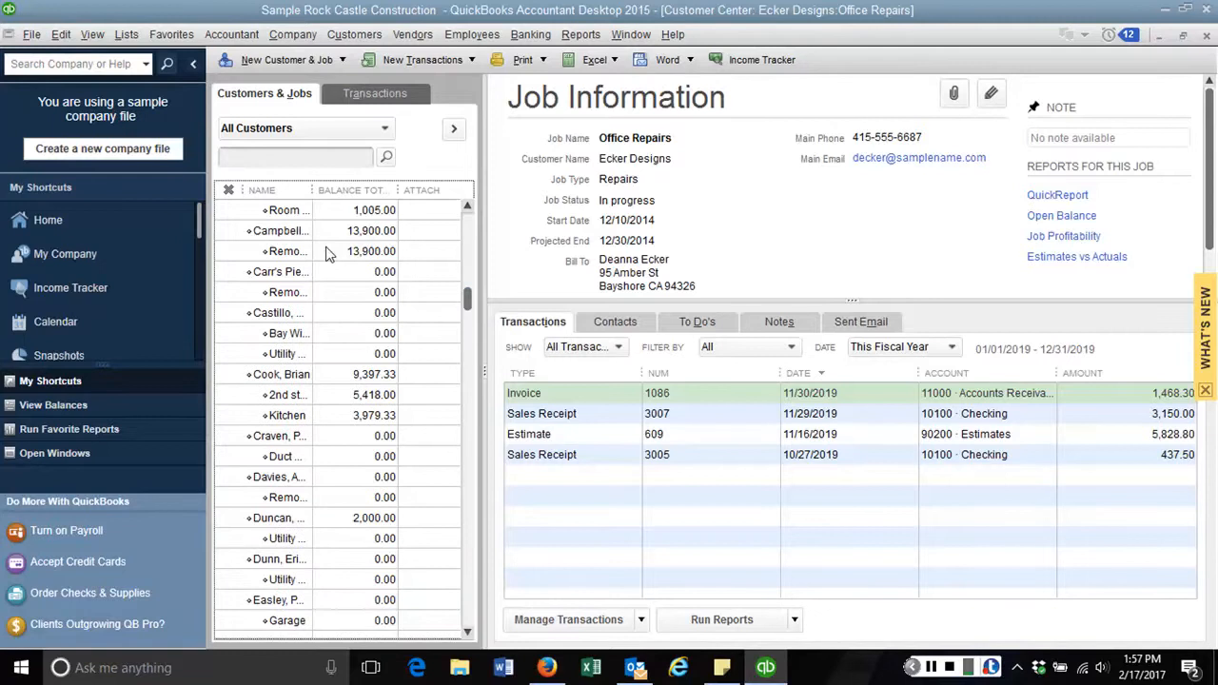
Try deleting Carr's Pie Shop's Remodel job and cancel the cannot-delete message
click(315, 291)
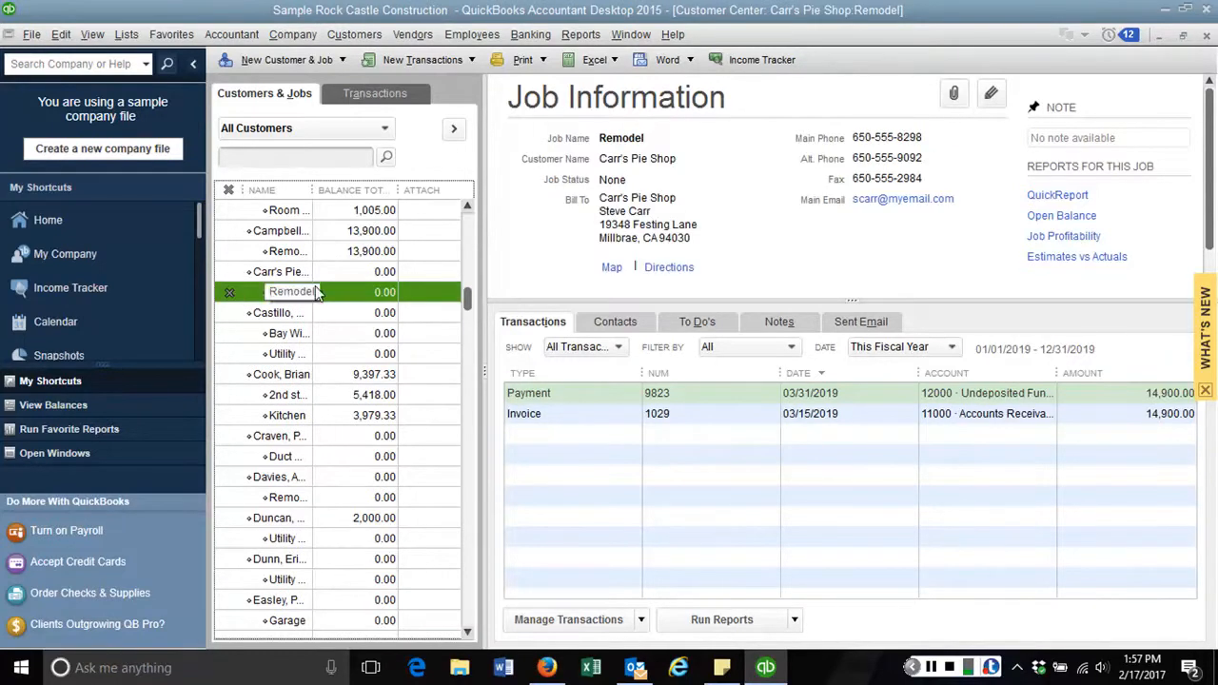
right_click(349, 292)
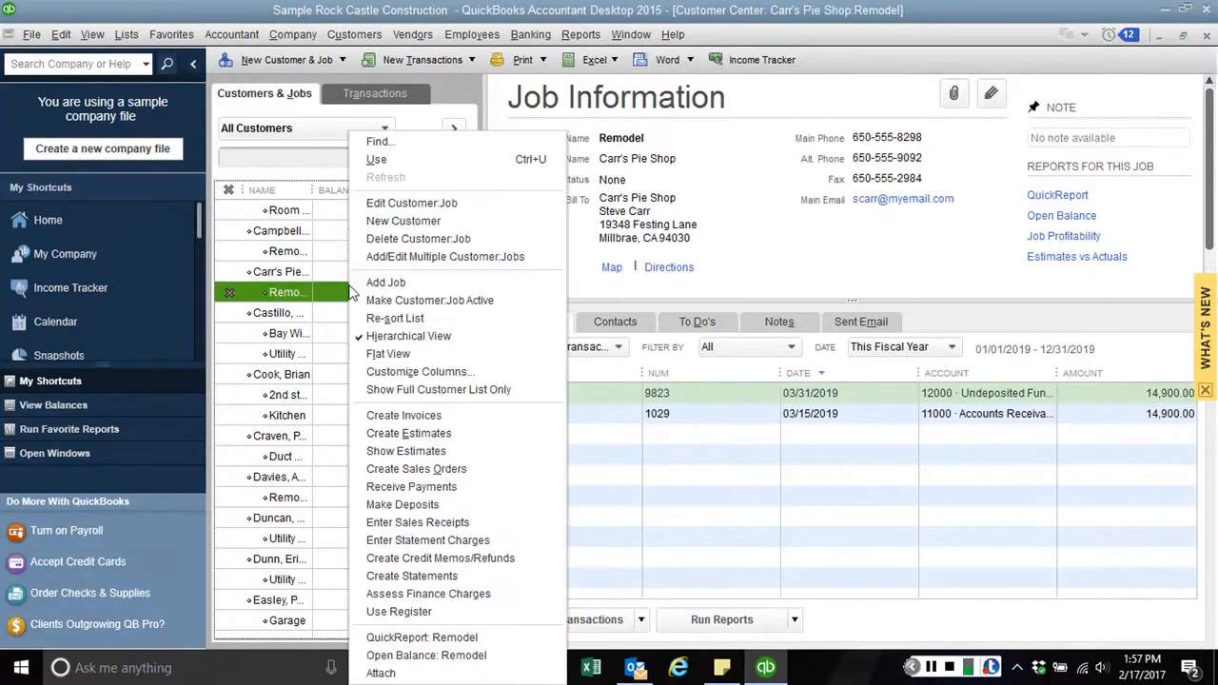
click(393, 238)
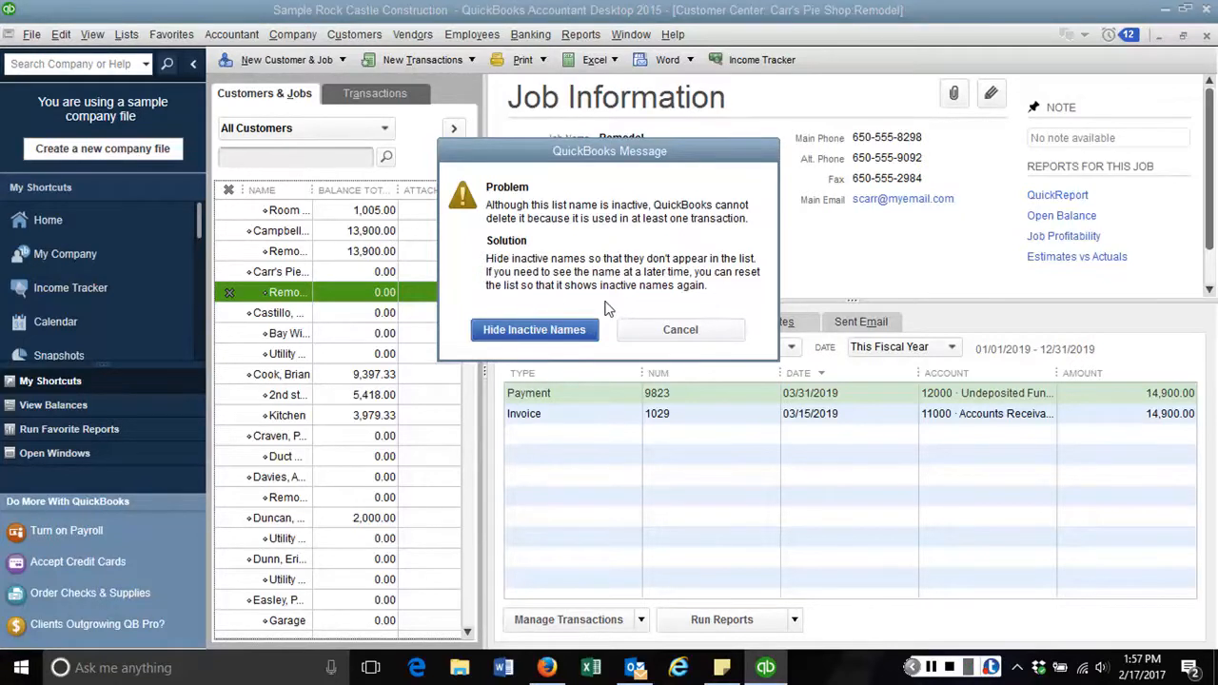
click(666, 330)
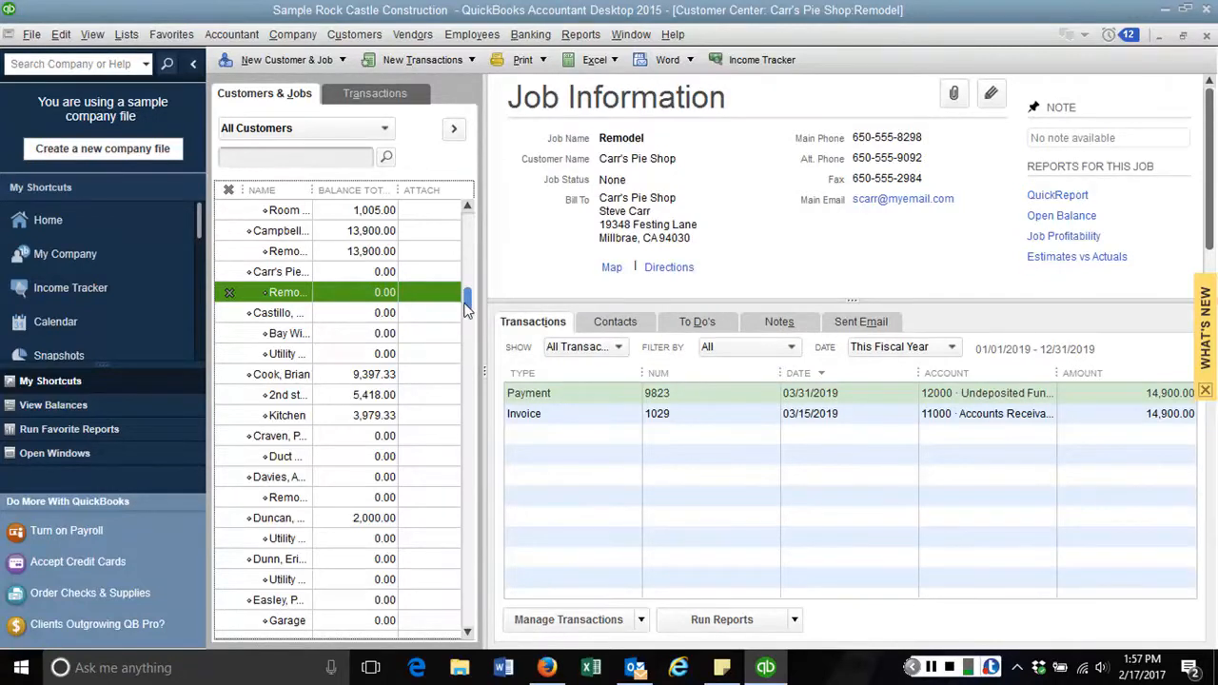
drag(467, 304, 478, 228)
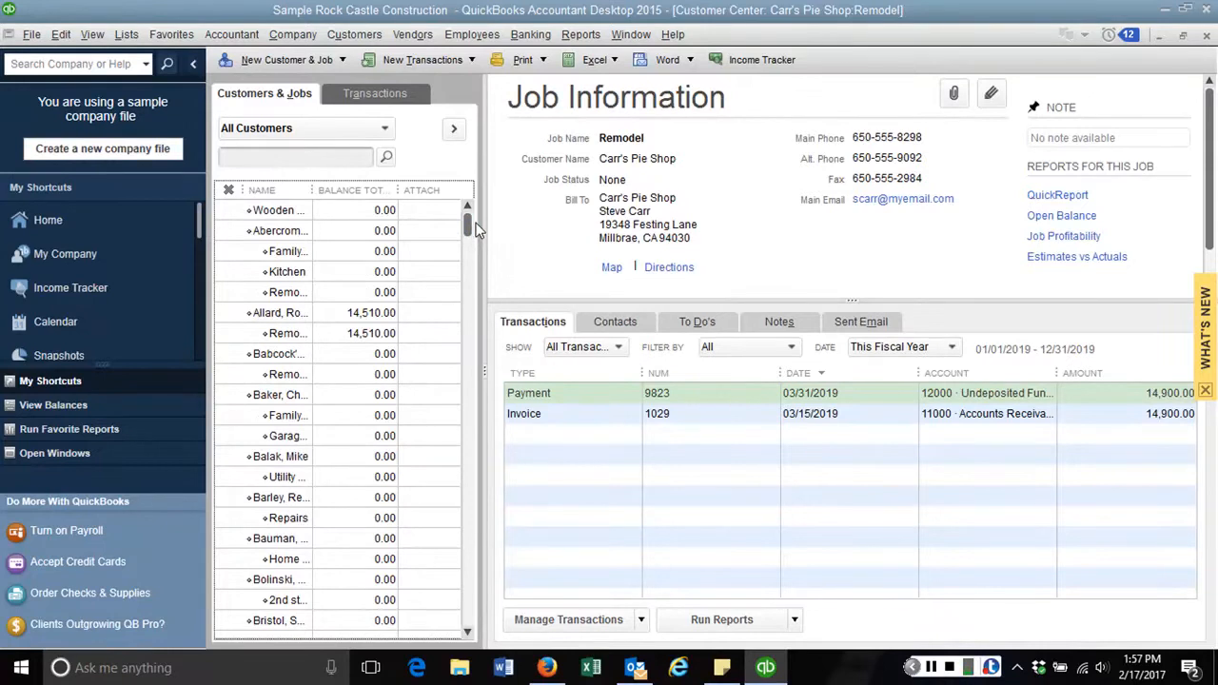
Delete the Wooden Nursery customer with Delete Customer:Job, confirming OK, then return Home
click(304, 212)
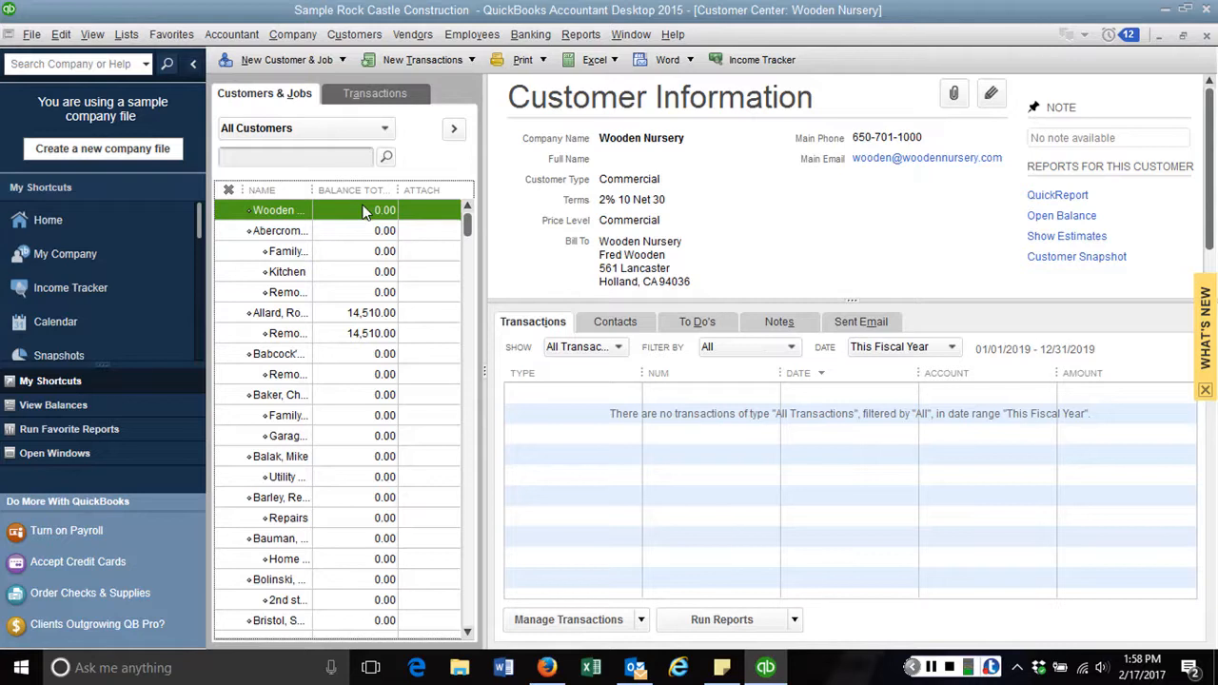
right_click(363, 211)
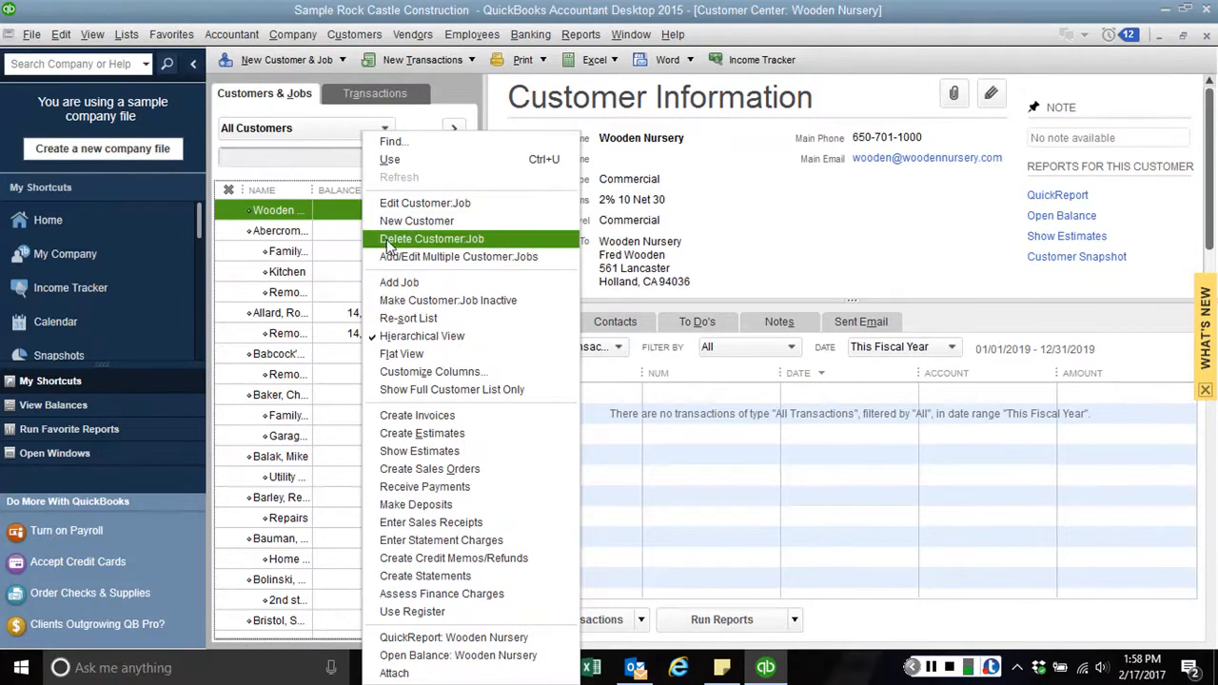
click(388, 241)
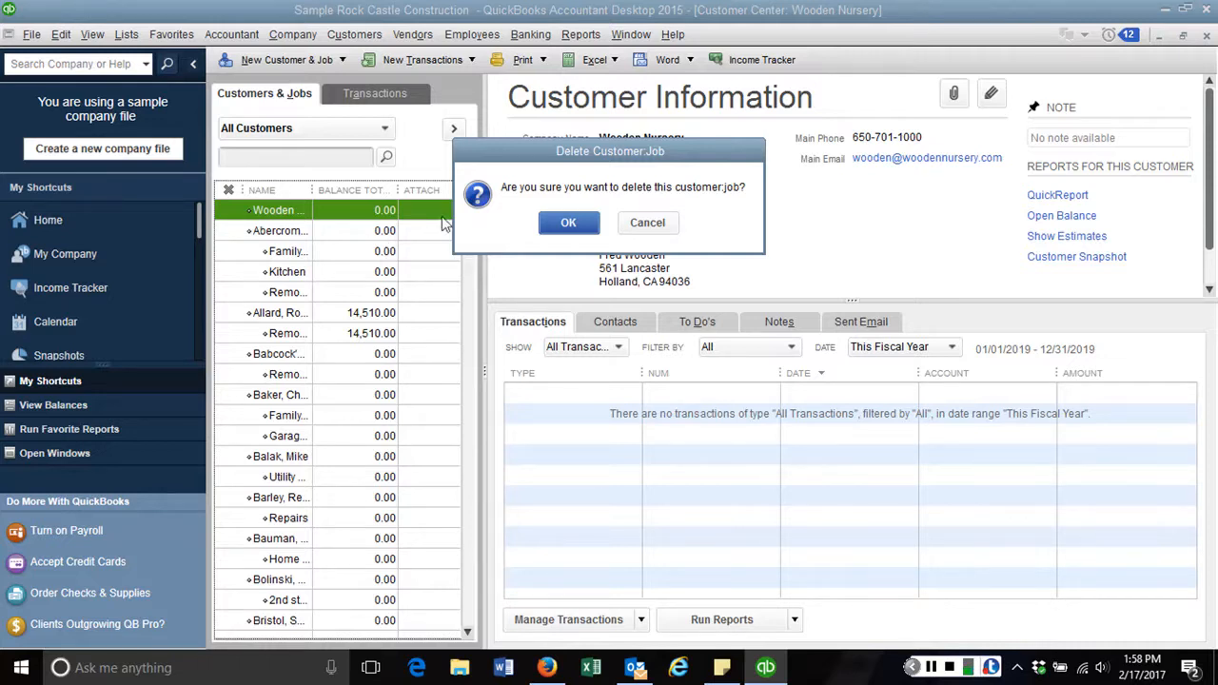
click(567, 222)
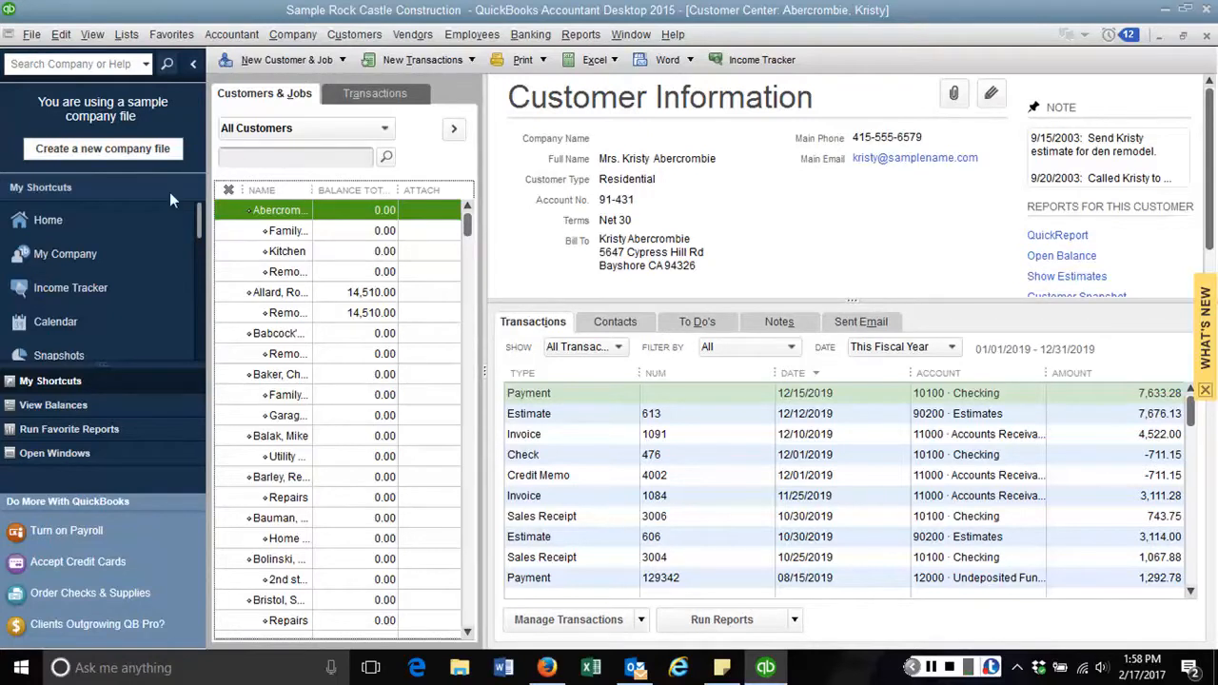
click(81, 220)
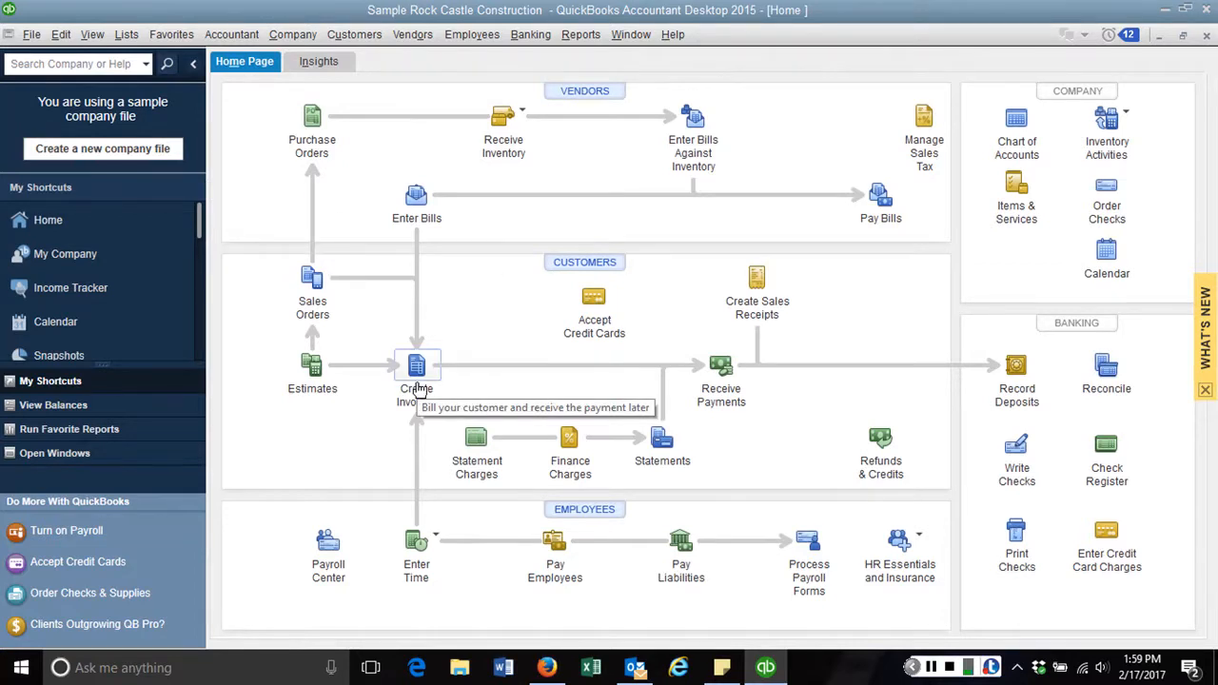
Open a new Create Invoices form billed to Babcock's Music Shop:Remodel
click(371, 39)
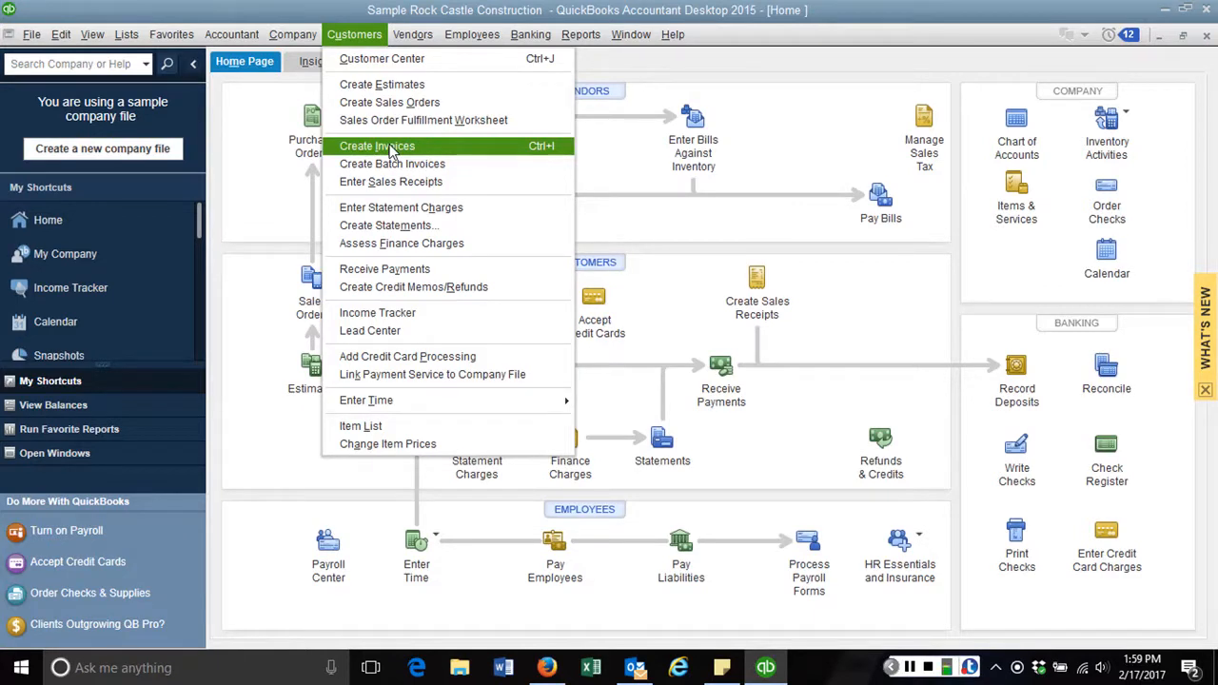
click(653, 218)
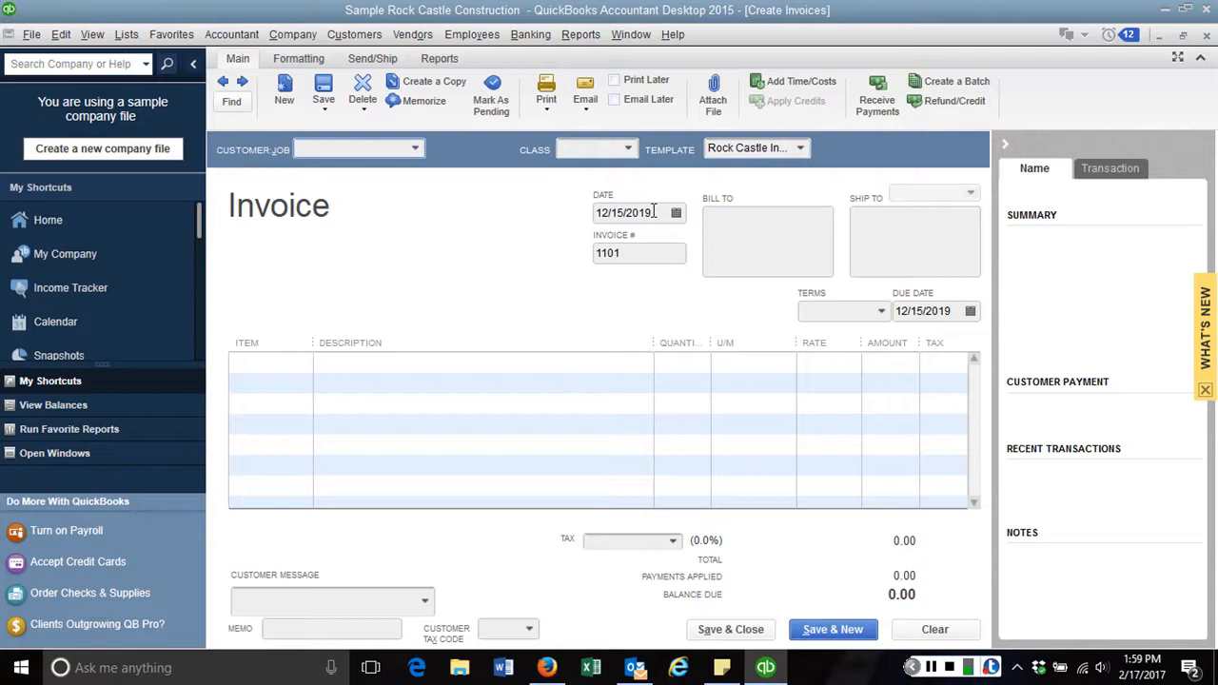
click(415, 148)
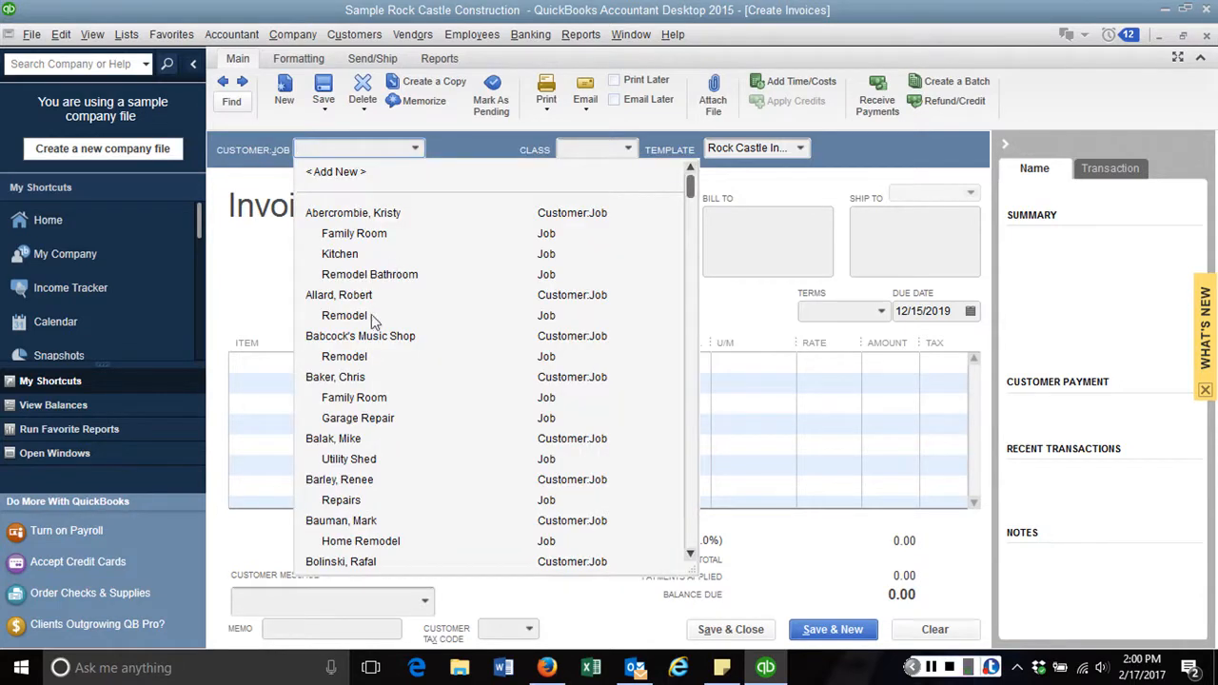
click(352, 359)
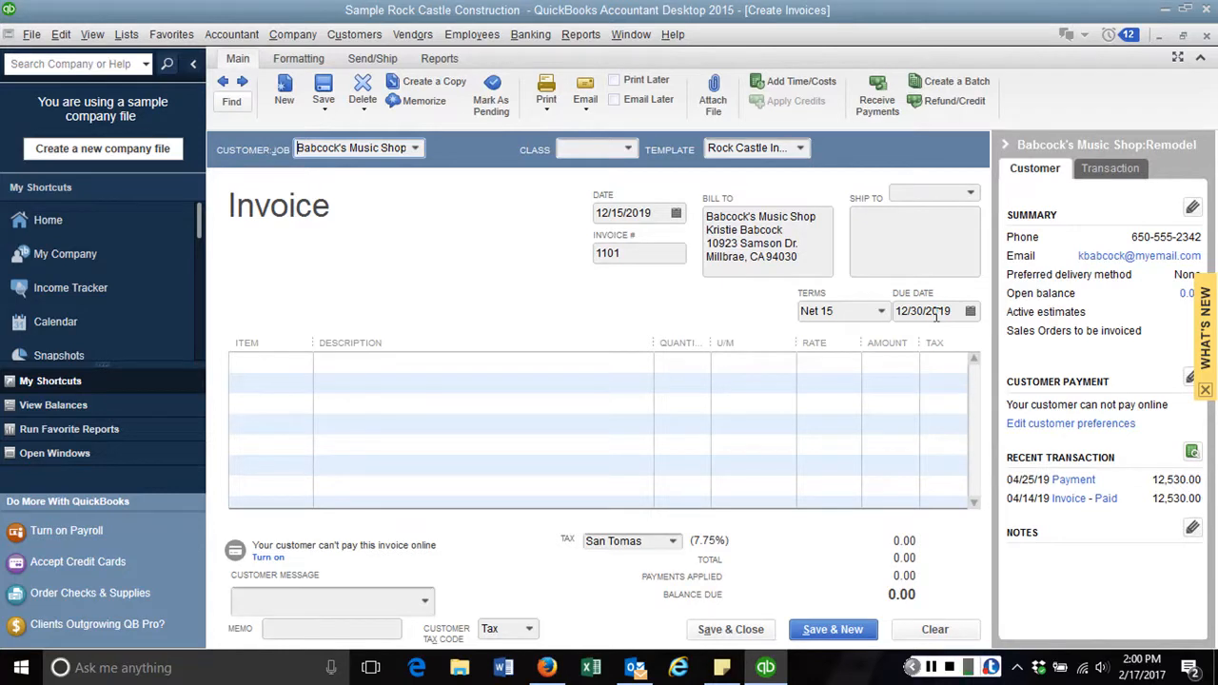
Date invoice 1101 12/20/2019 and use Ship To 1 as its shipping address
click(676, 215)
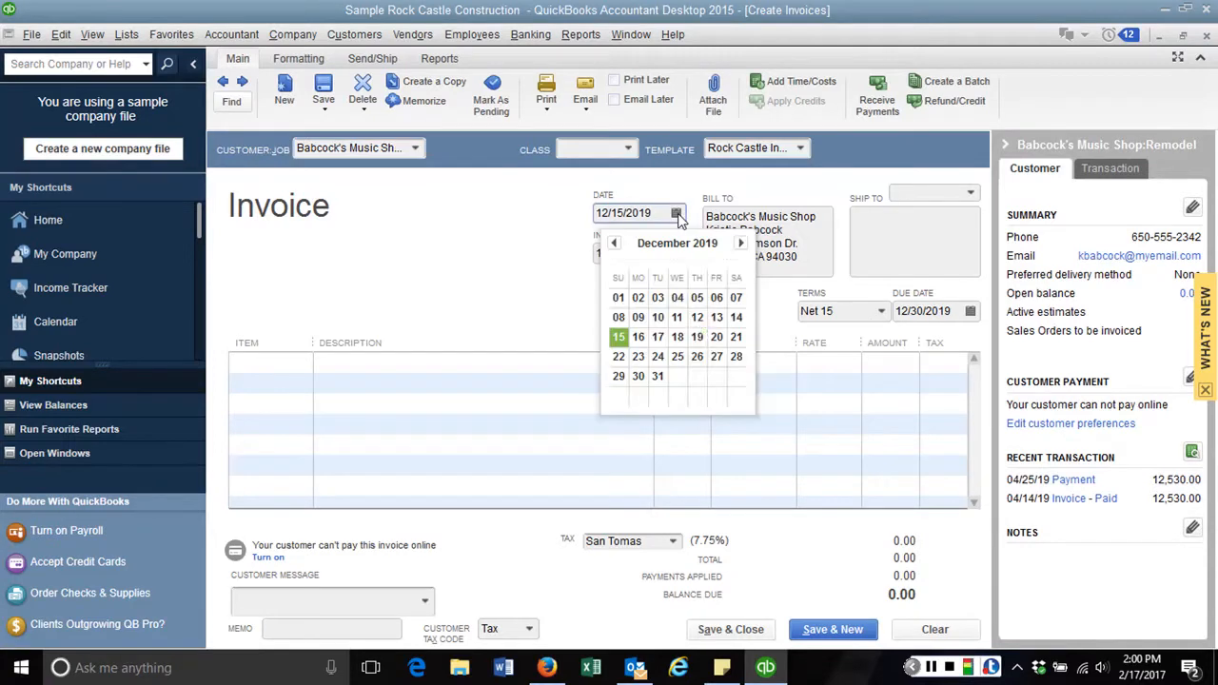
click(717, 338)
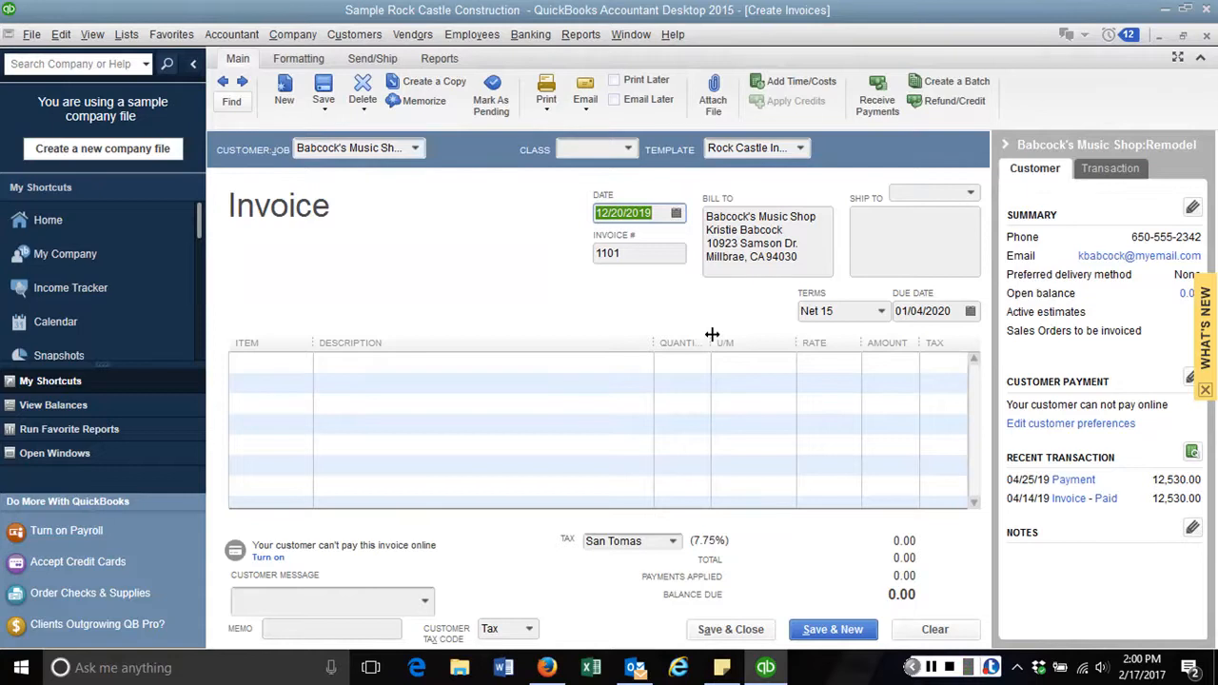
key(Tab)
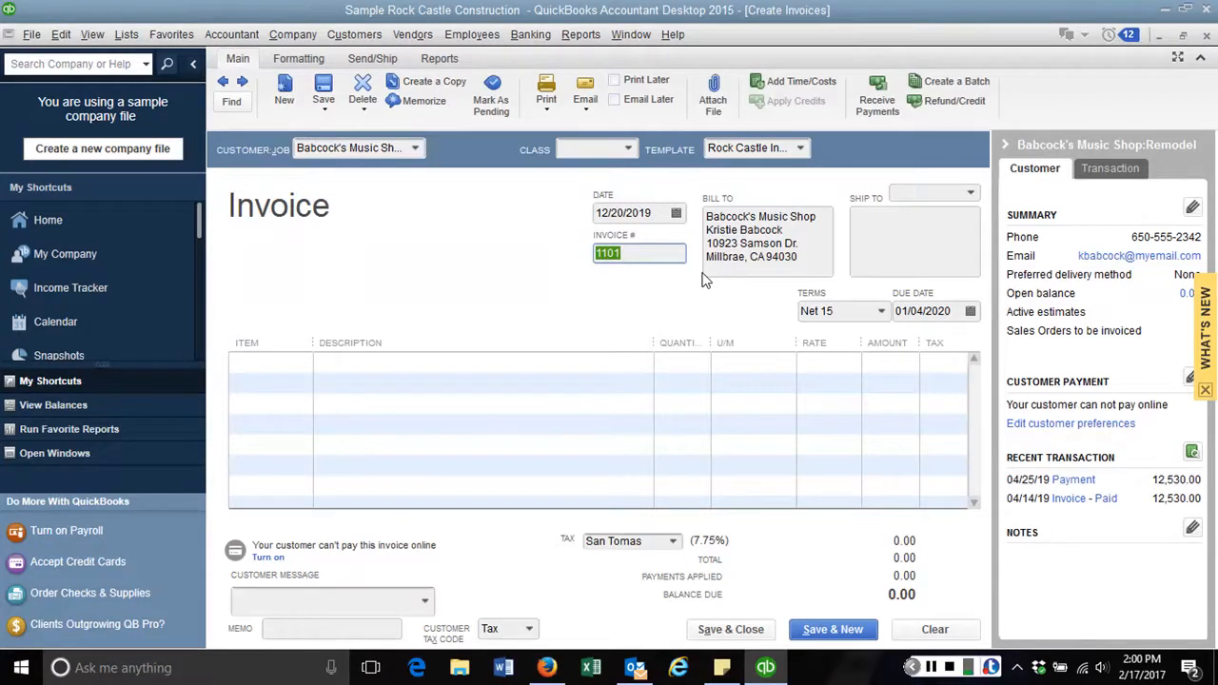
key(Tab)
key(Tab)
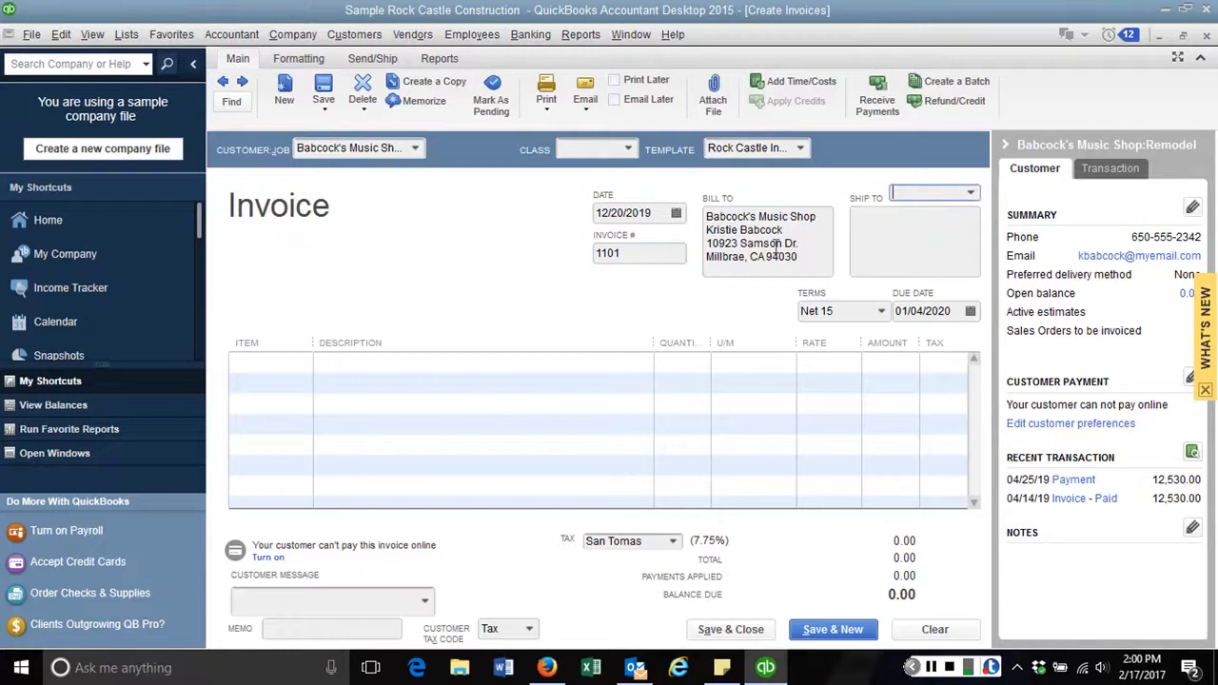
click(973, 195)
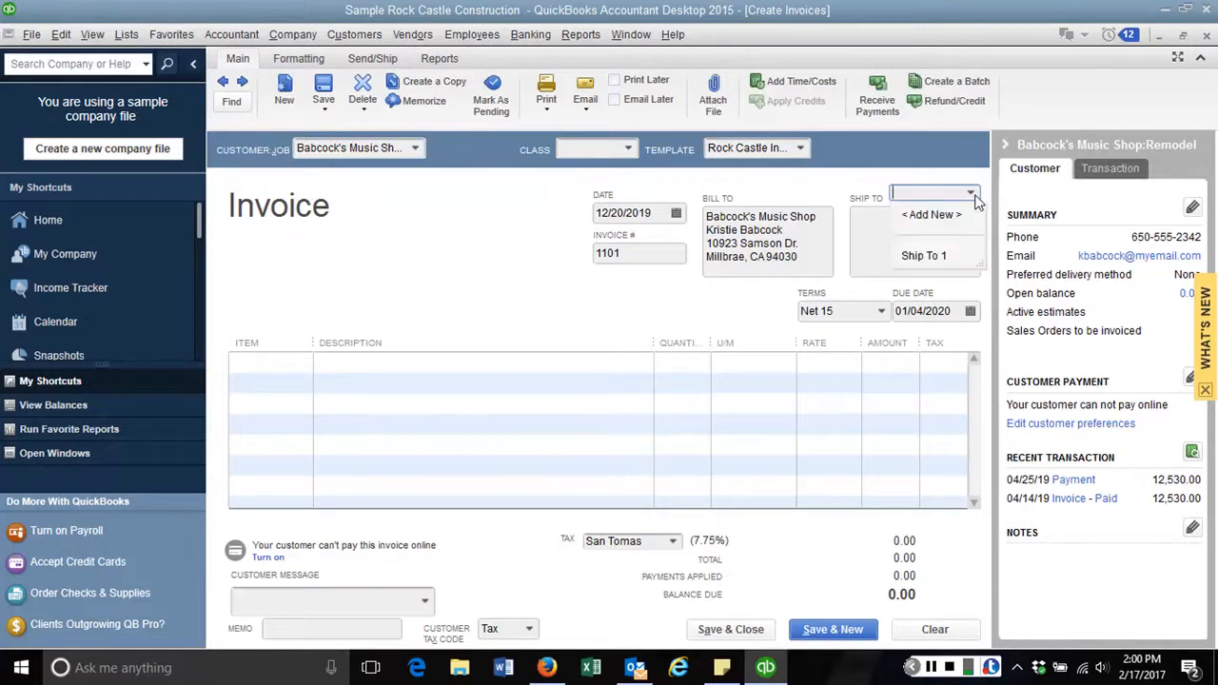
click(933, 255)
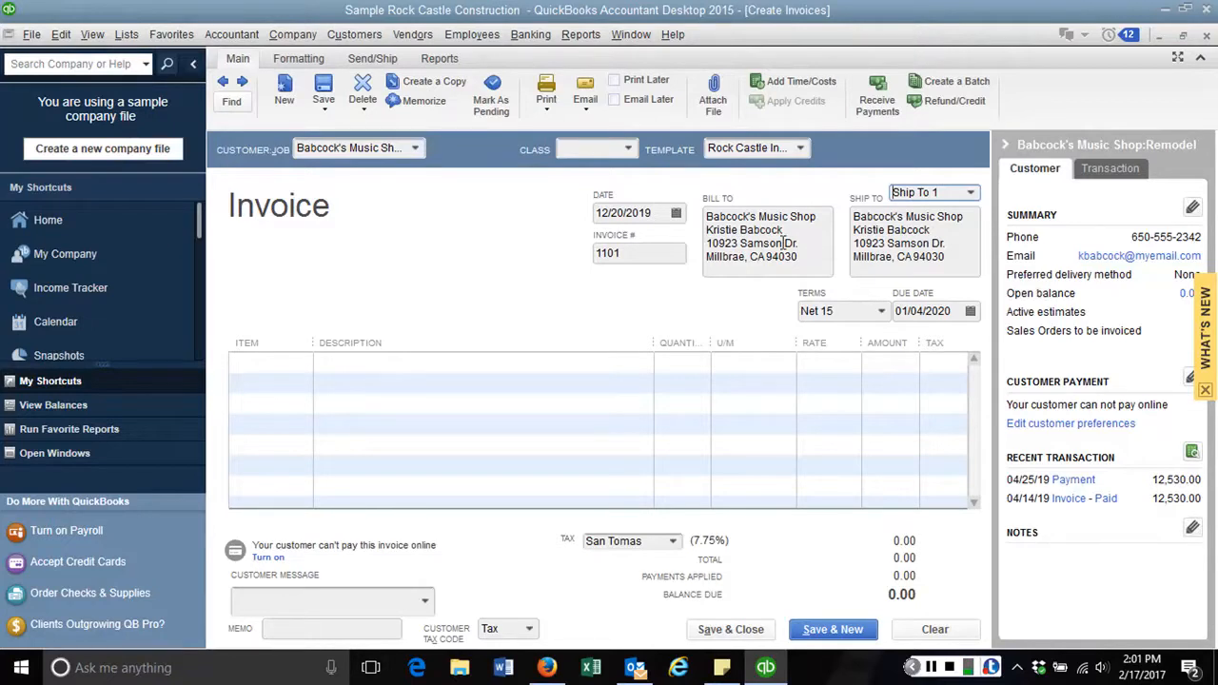
key(Tab)
key(Tab)
key(Tab)
key(Tab)
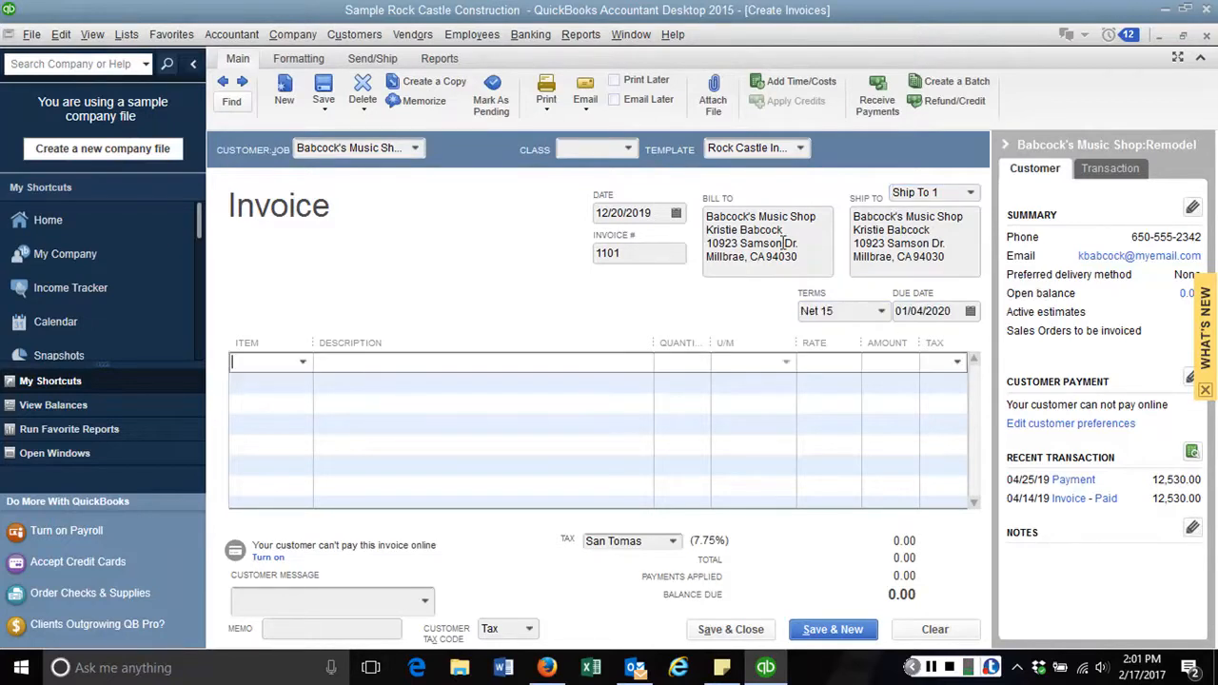
Put item Cabinets:Light Pine with quantity 4 on the first invoice line
click(304, 364)
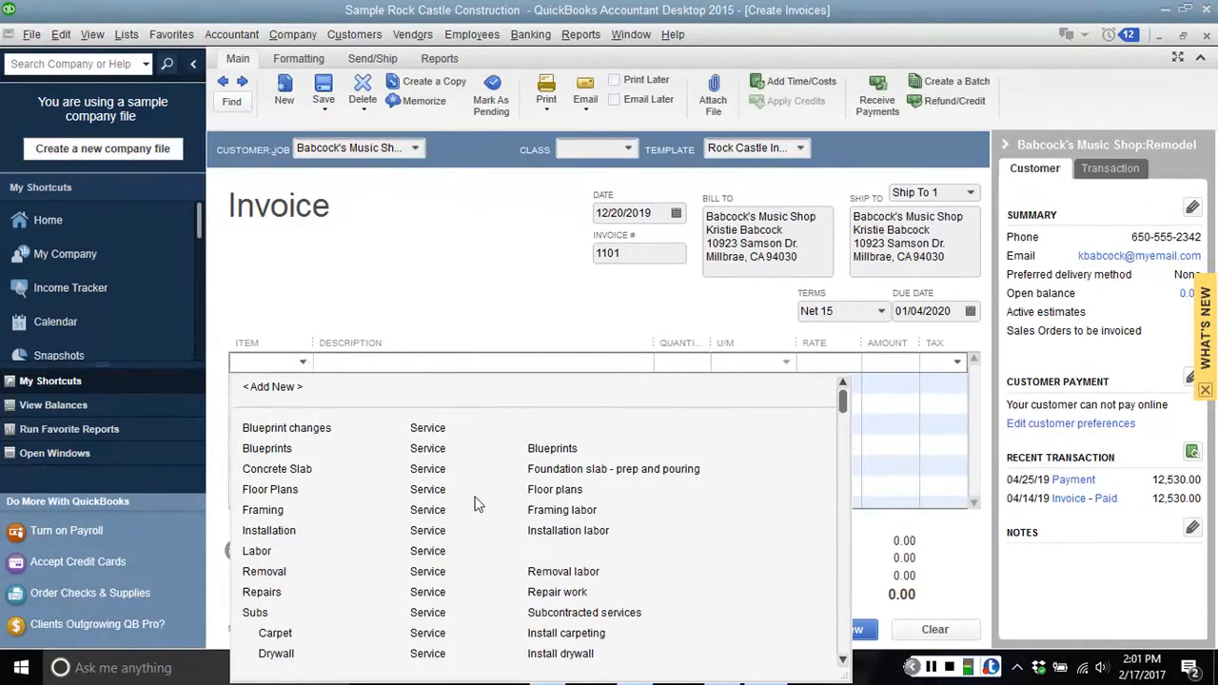
click(843, 659)
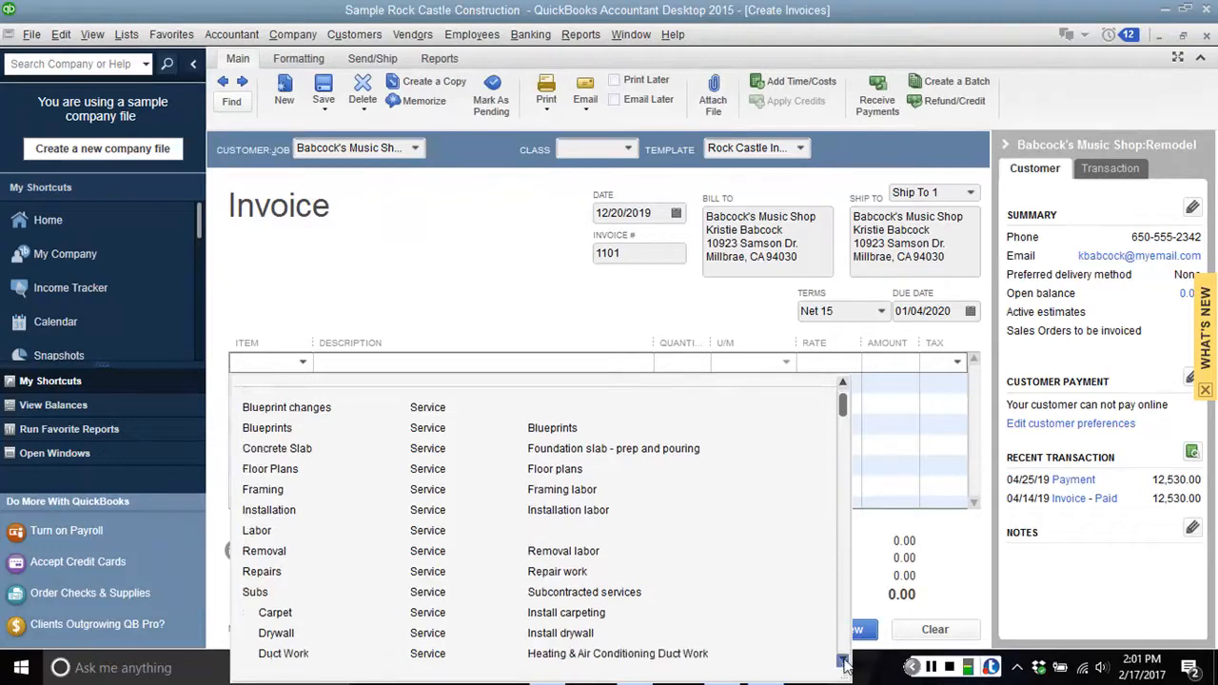
click(843, 659)
drag(844, 660, 843, 659)
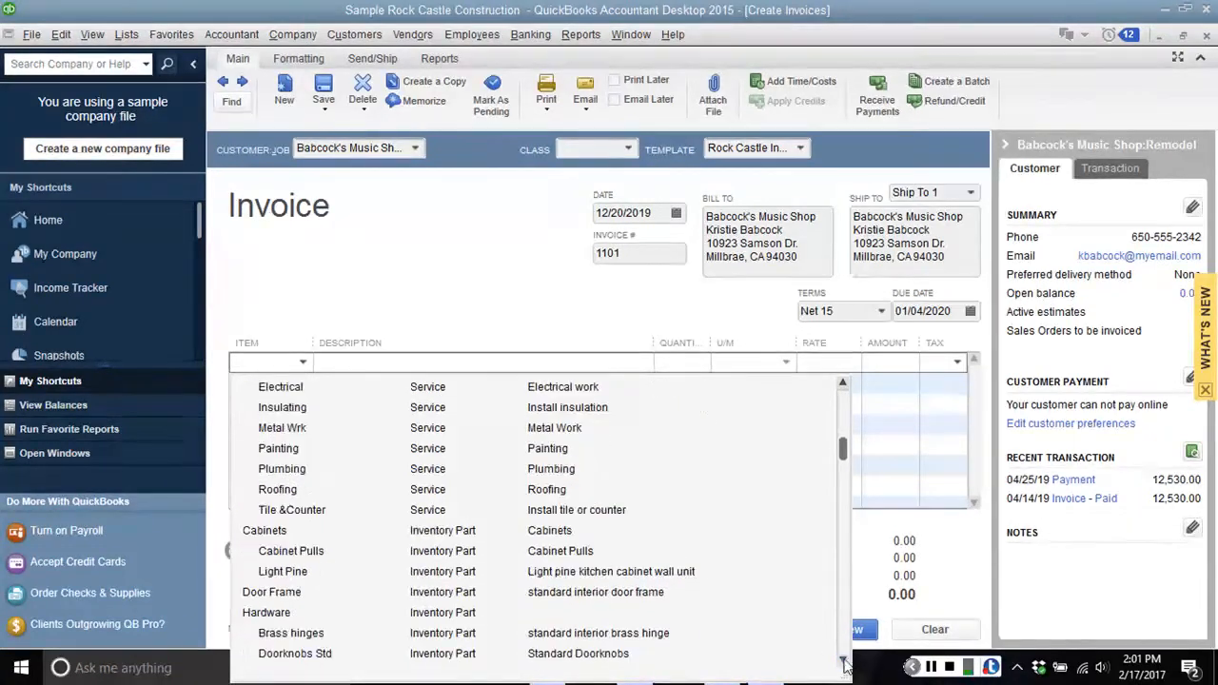
click(568, 578)
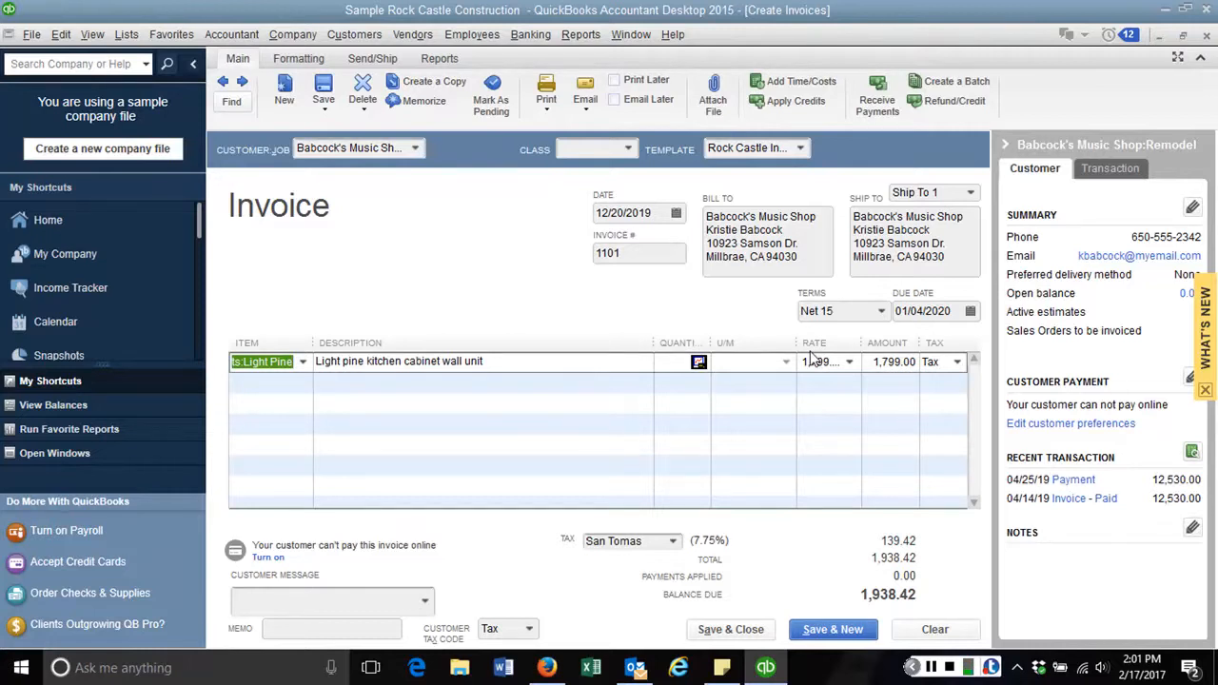
click(668, 360)
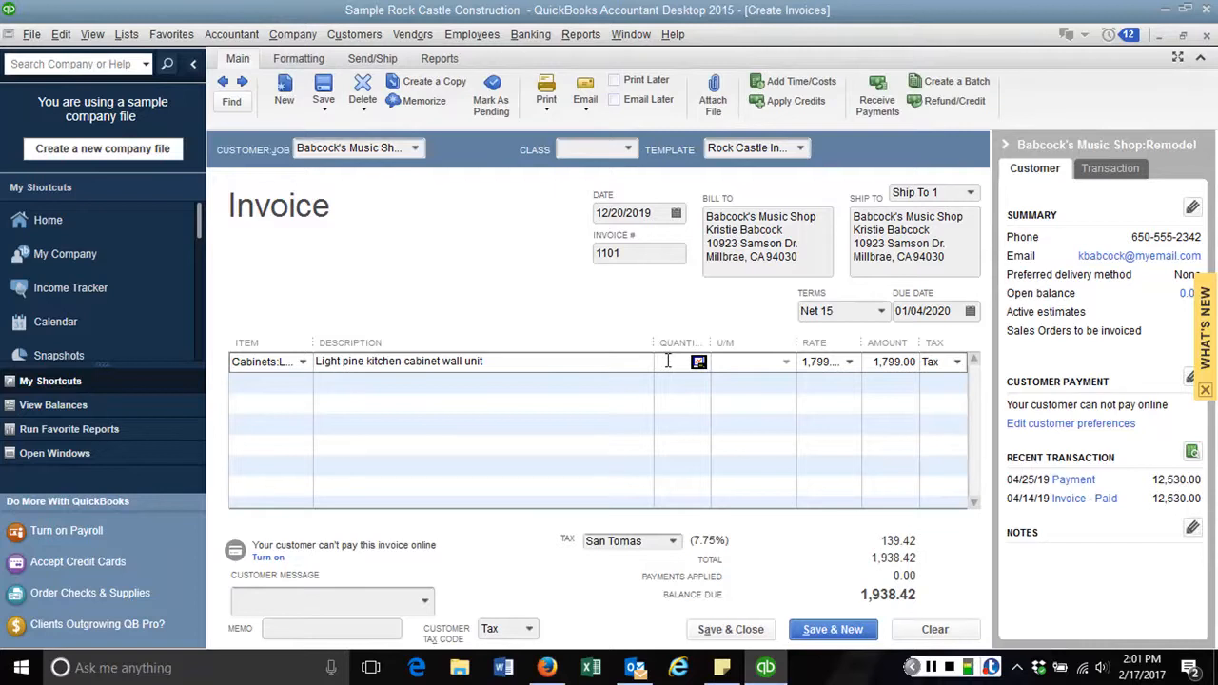
text(4)
key(Tab)
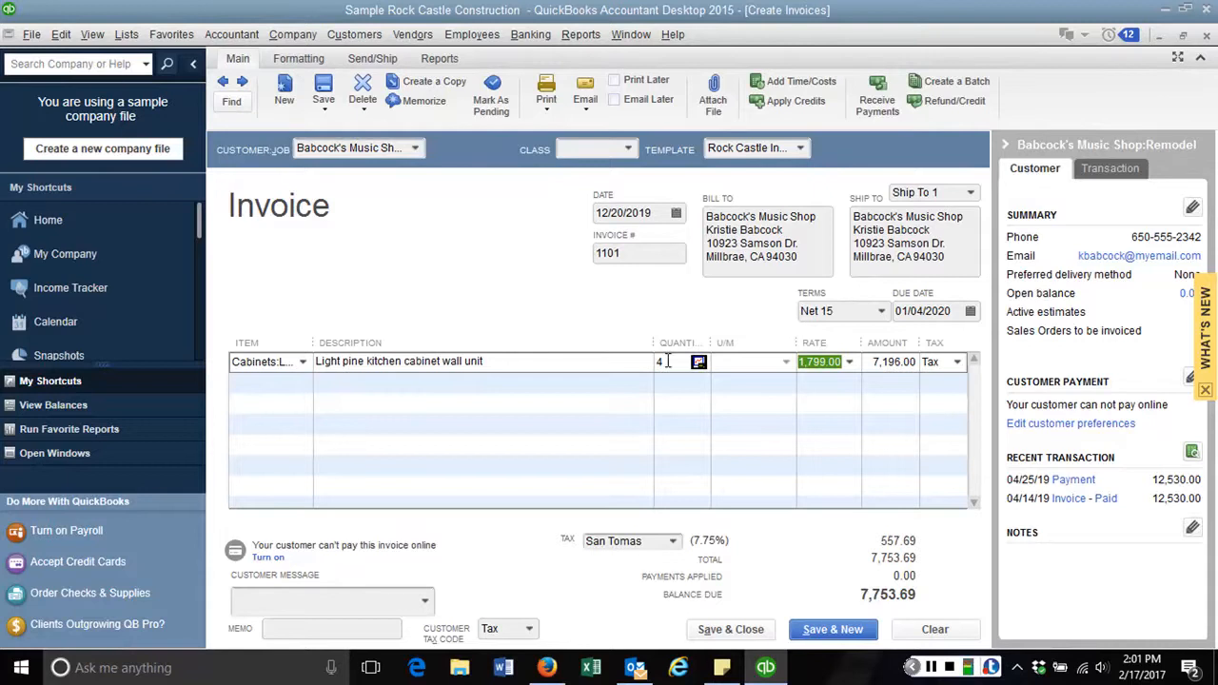
key(Tab)
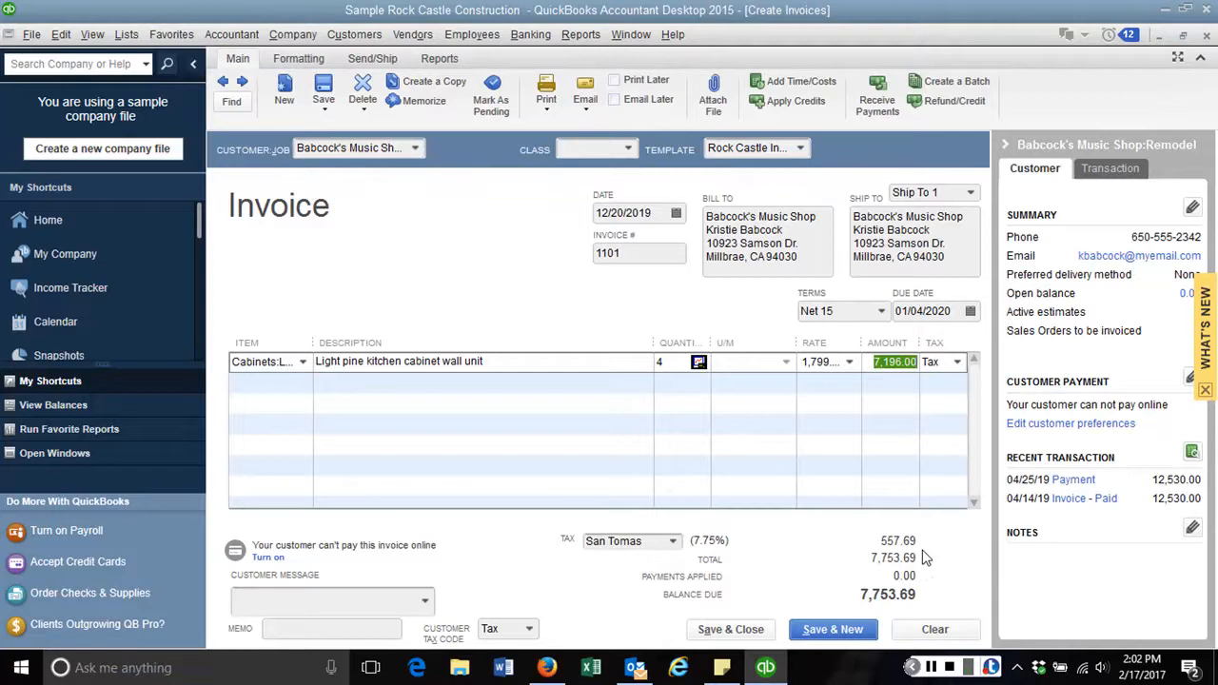
Commit the Light Pine line and Save & Close invoice 1101
key(Tab)
key(Tab)
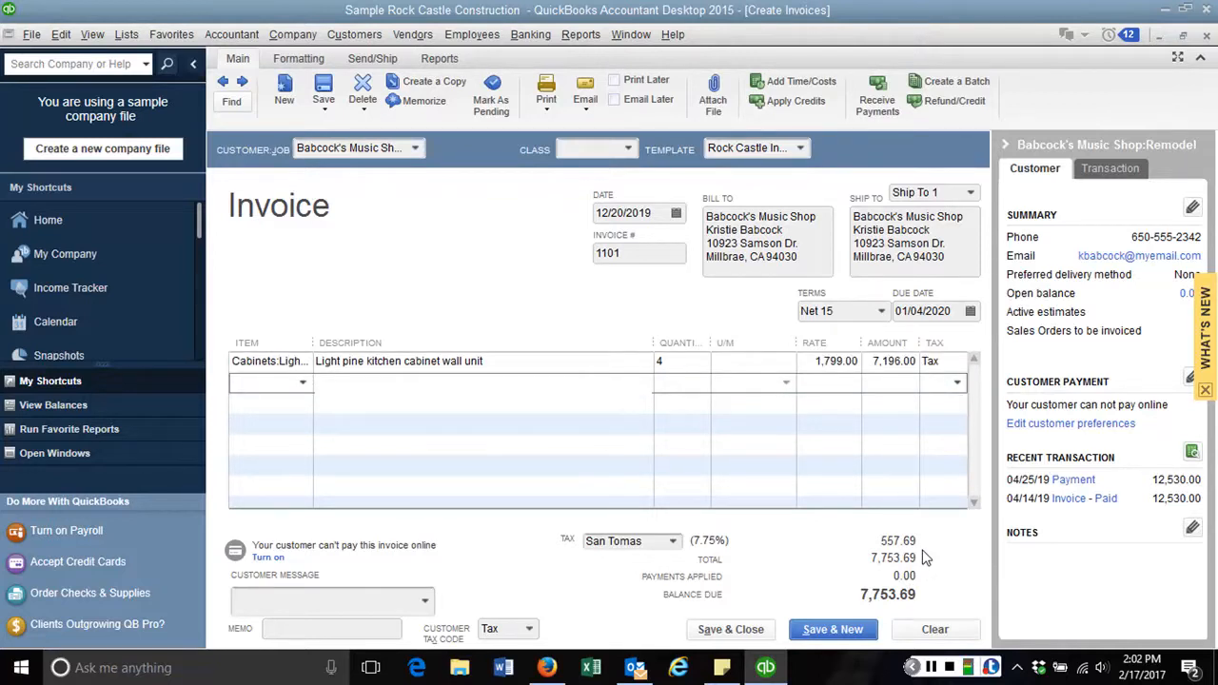
key(Tab)
key(Tab)
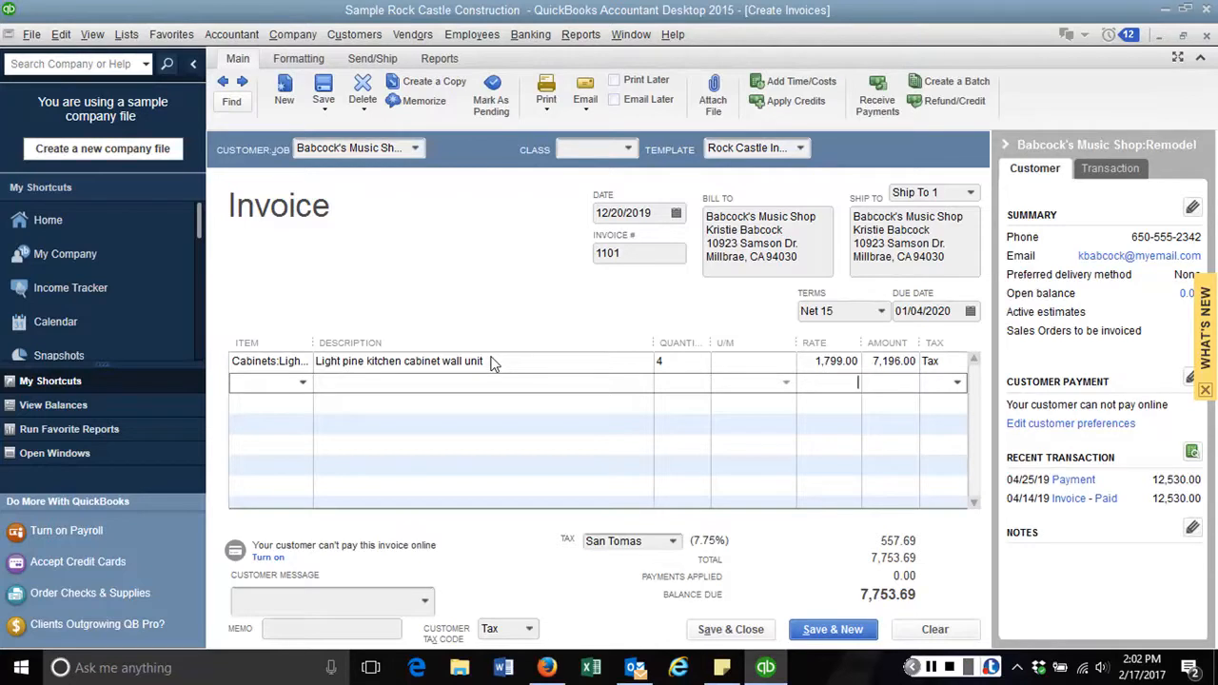
click(931, 668)
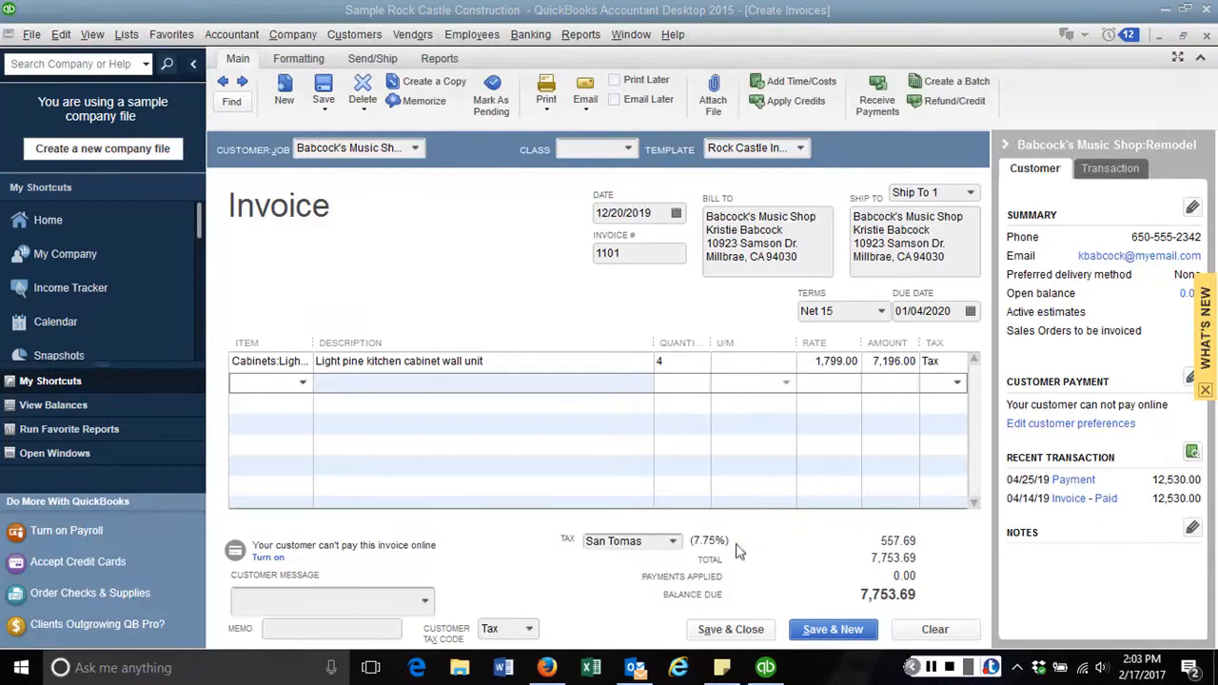
click(728, 629)
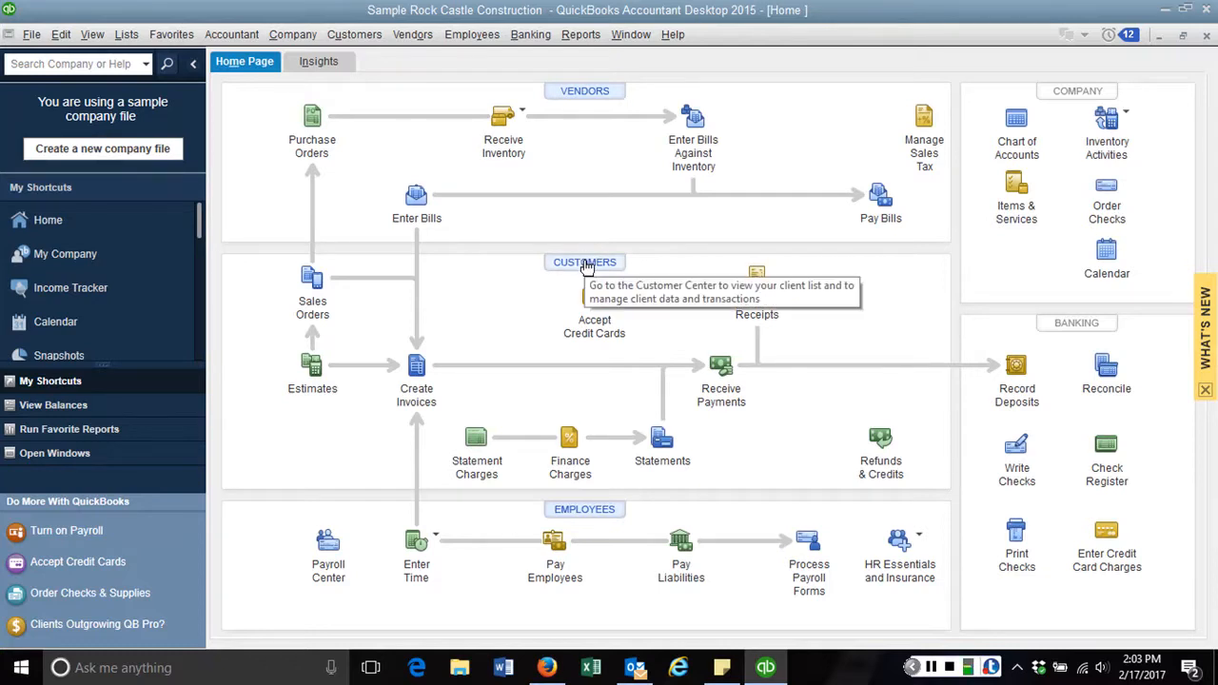
Open the Customer Center from the Home page's Customers icon
click(586, 266)
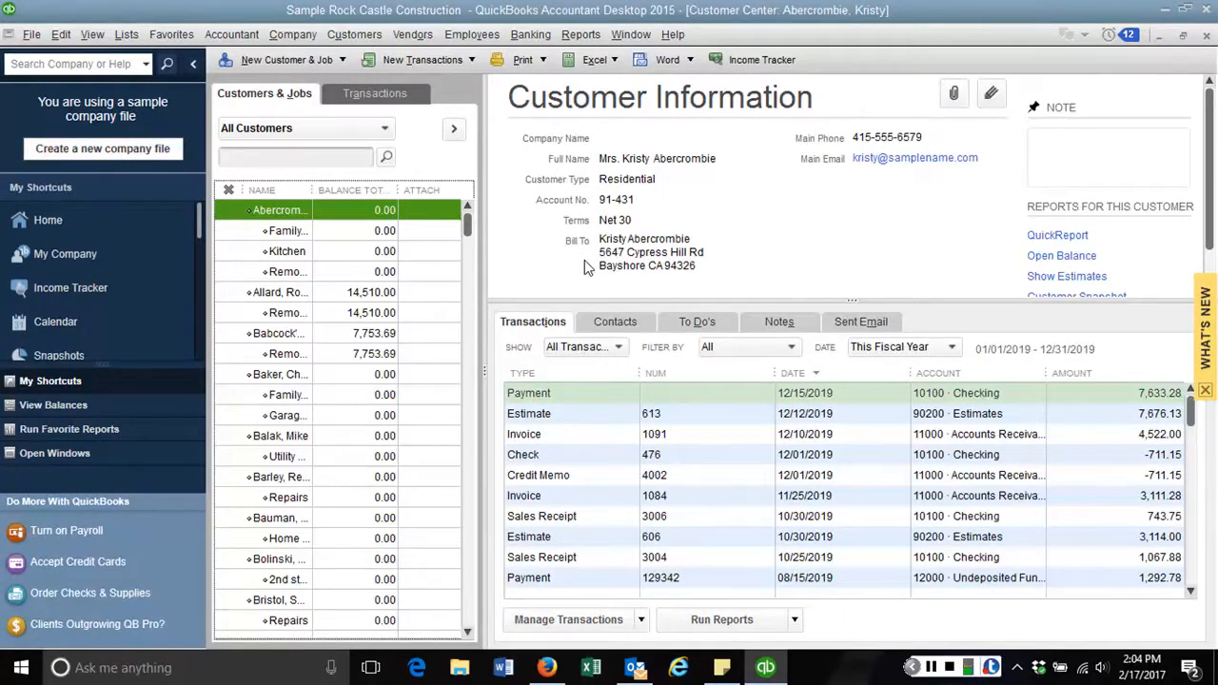
Jump to the L customers and select Lew Plumbing to show invoice 1093
key(l)
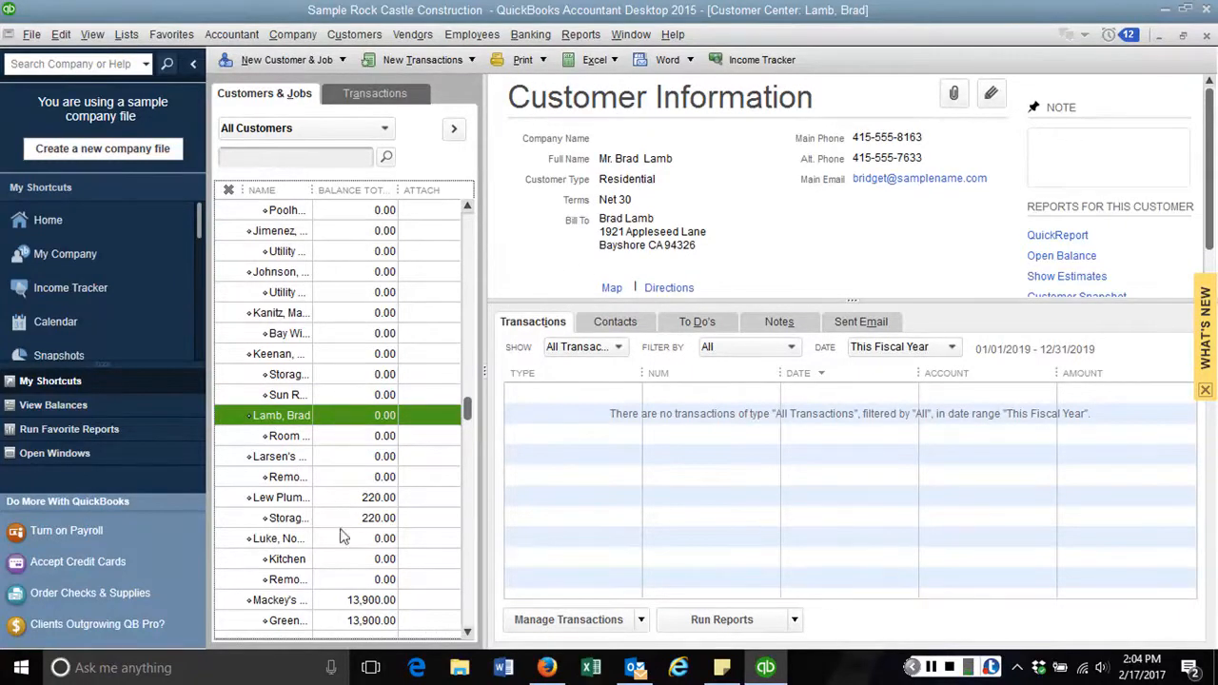
click(287, 499)
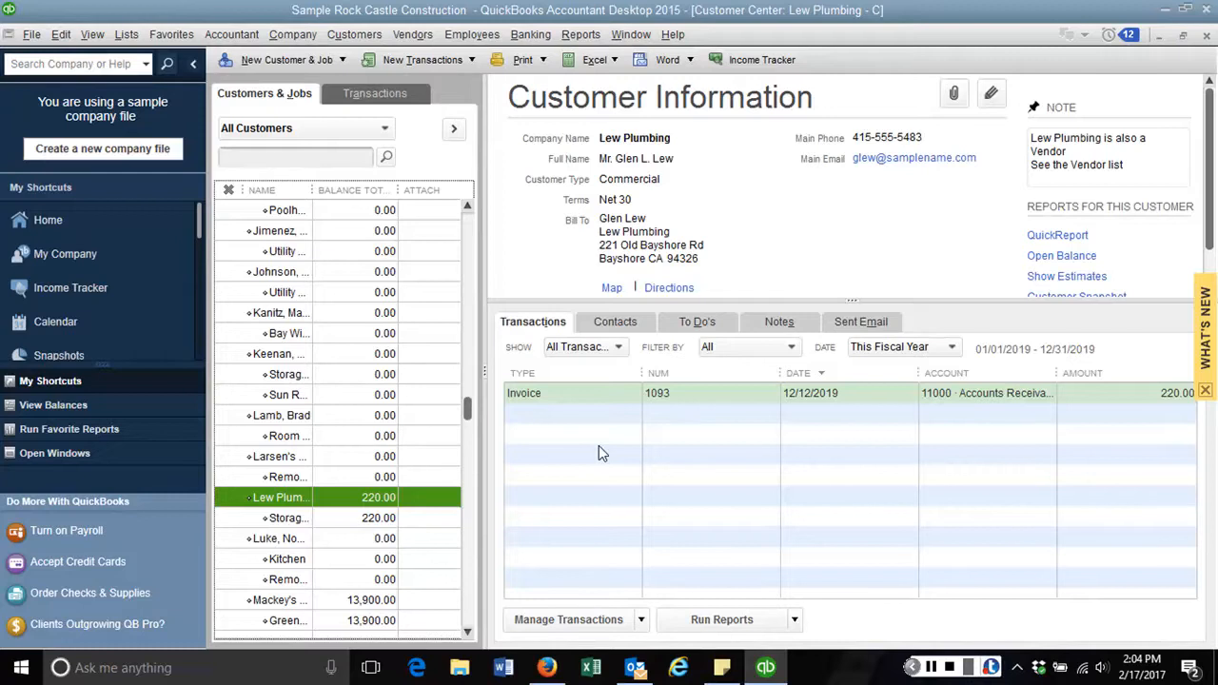
Open Lew Plumbing's invoice 1093 and void it, zeroing its 220.00 total
double_click(681, 391)
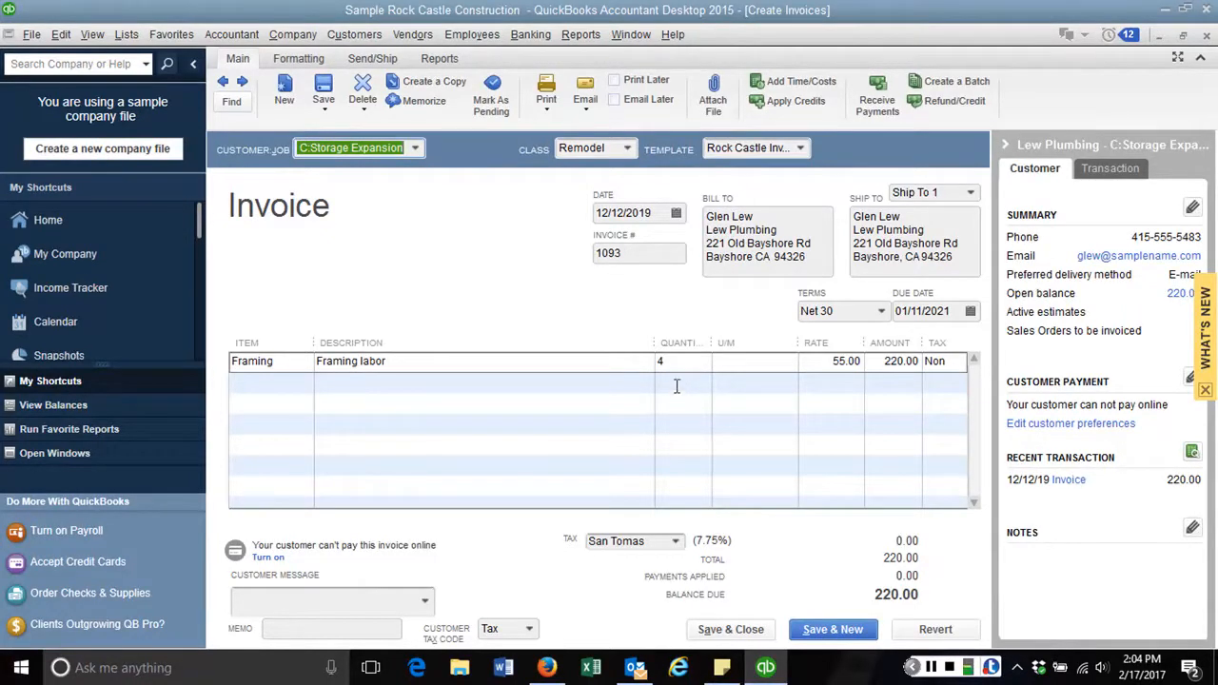
right_click(379, 244)
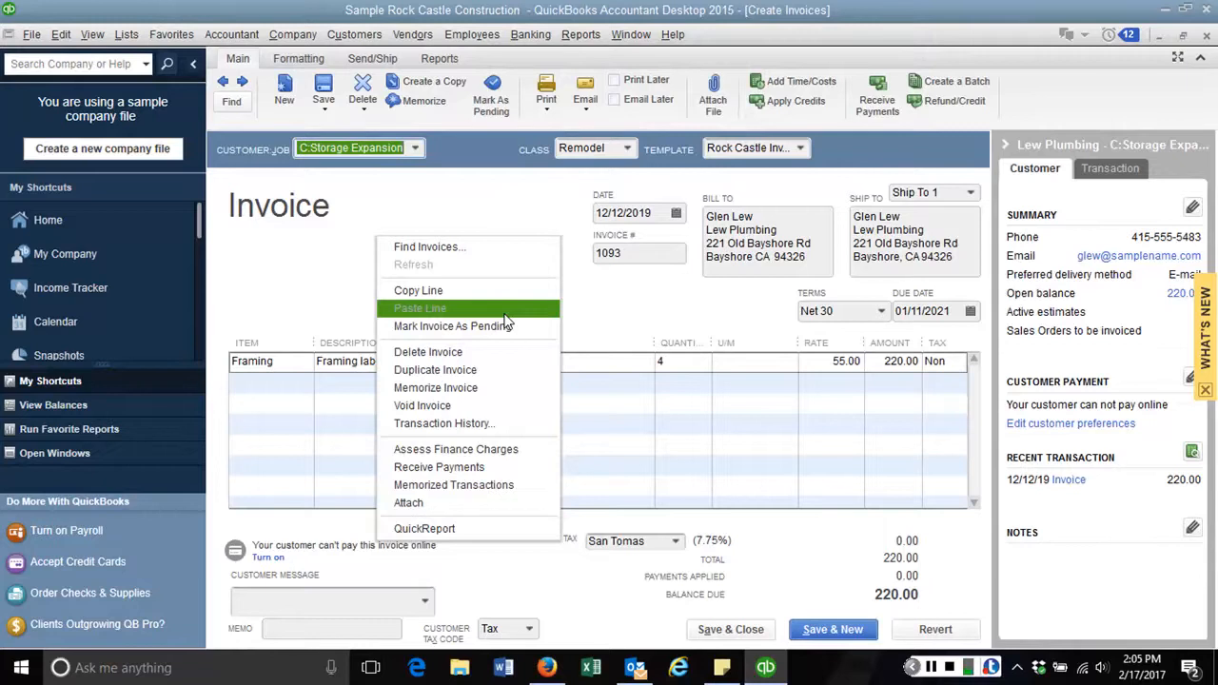
click(451, 407)
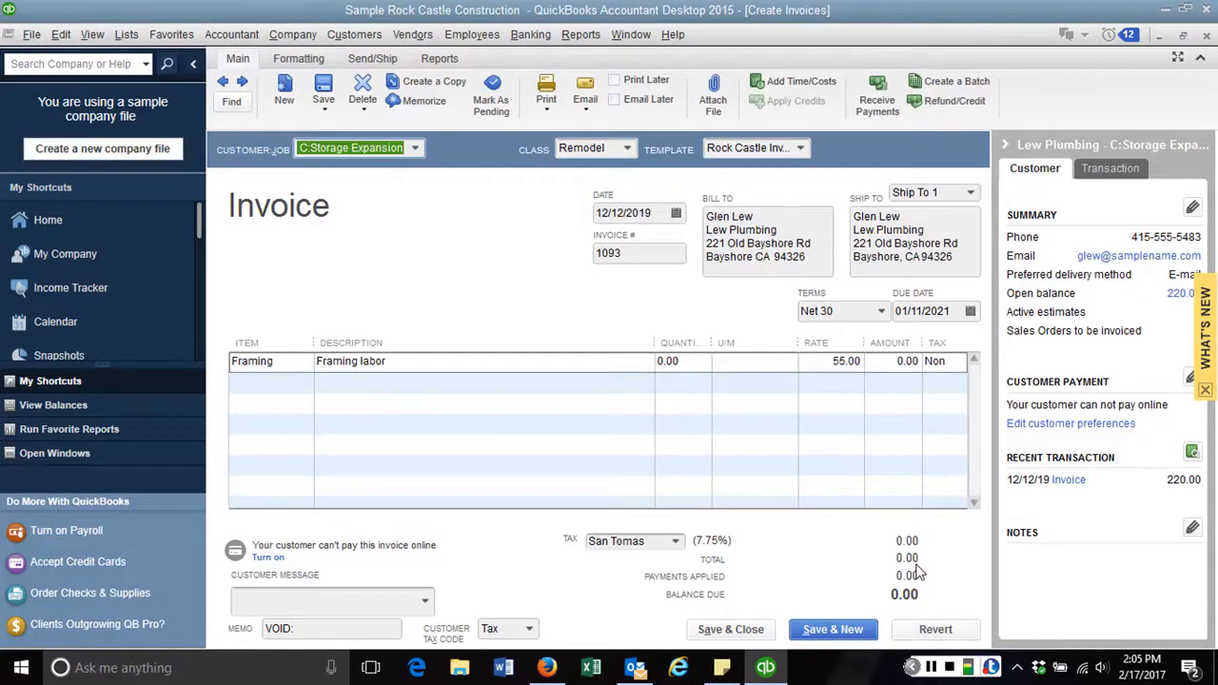
Save and close voided invoice 1093, confirming the recorded change
click(754, 635)
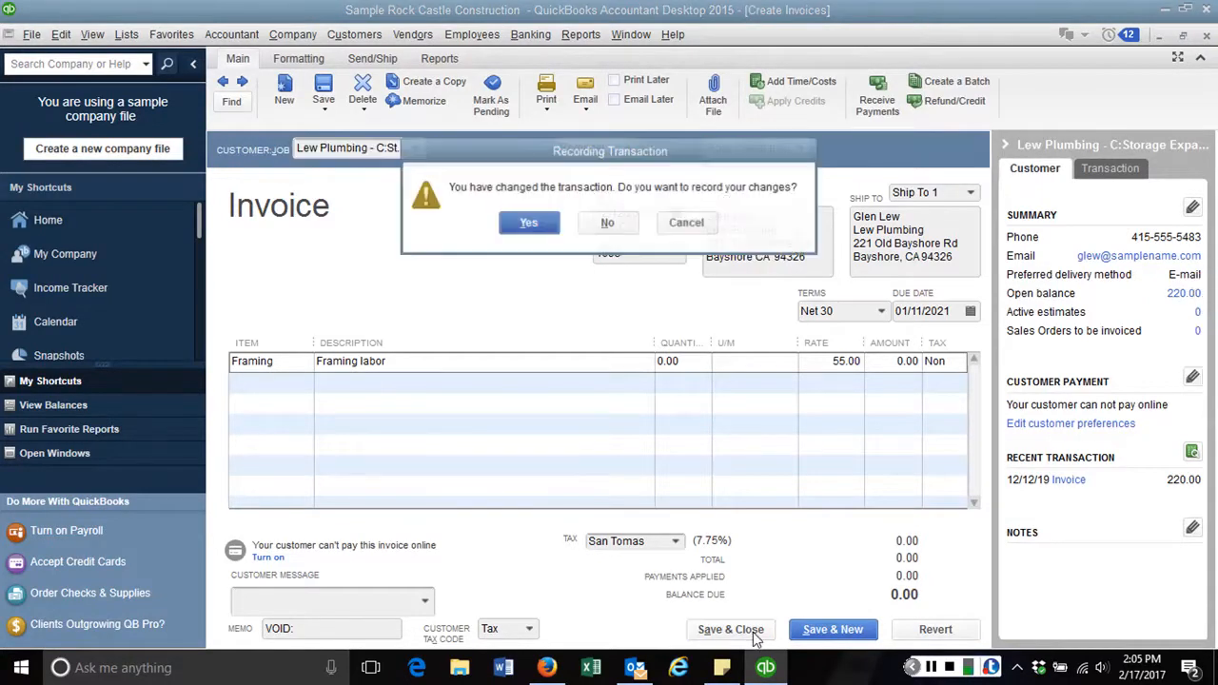
click(548, 225)
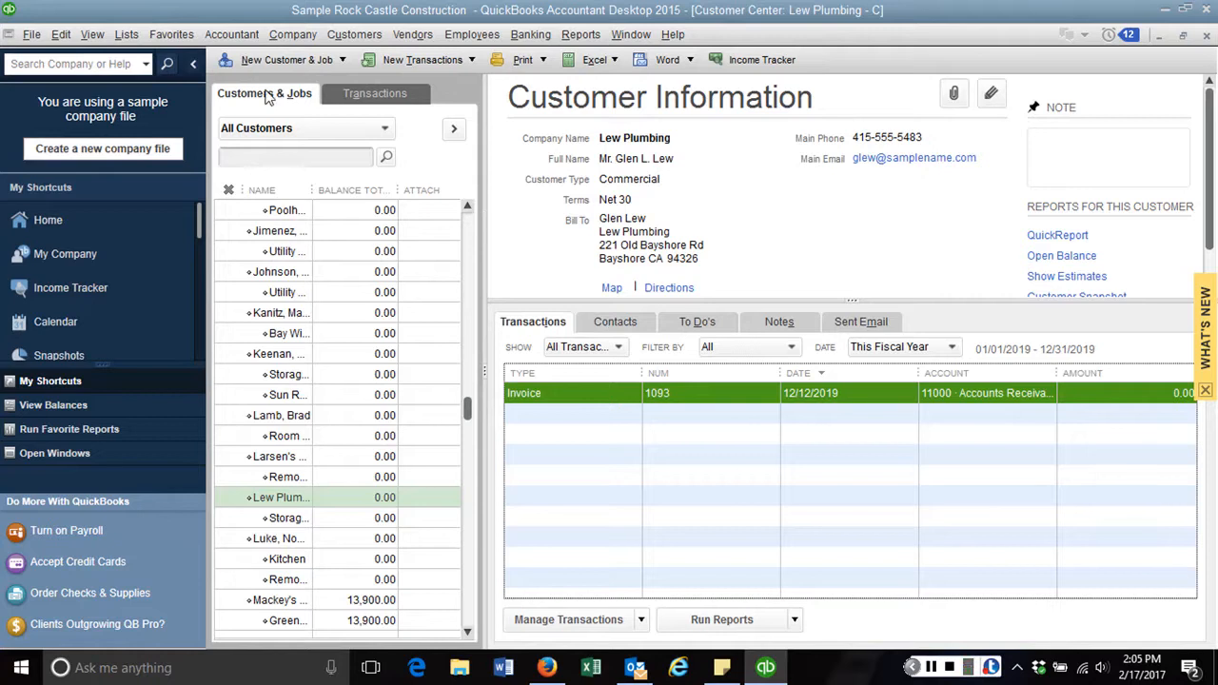
List all invoices sorted by number and select Lew Plumbing's voided invoice 1093 at 0.00
click(381, 95)
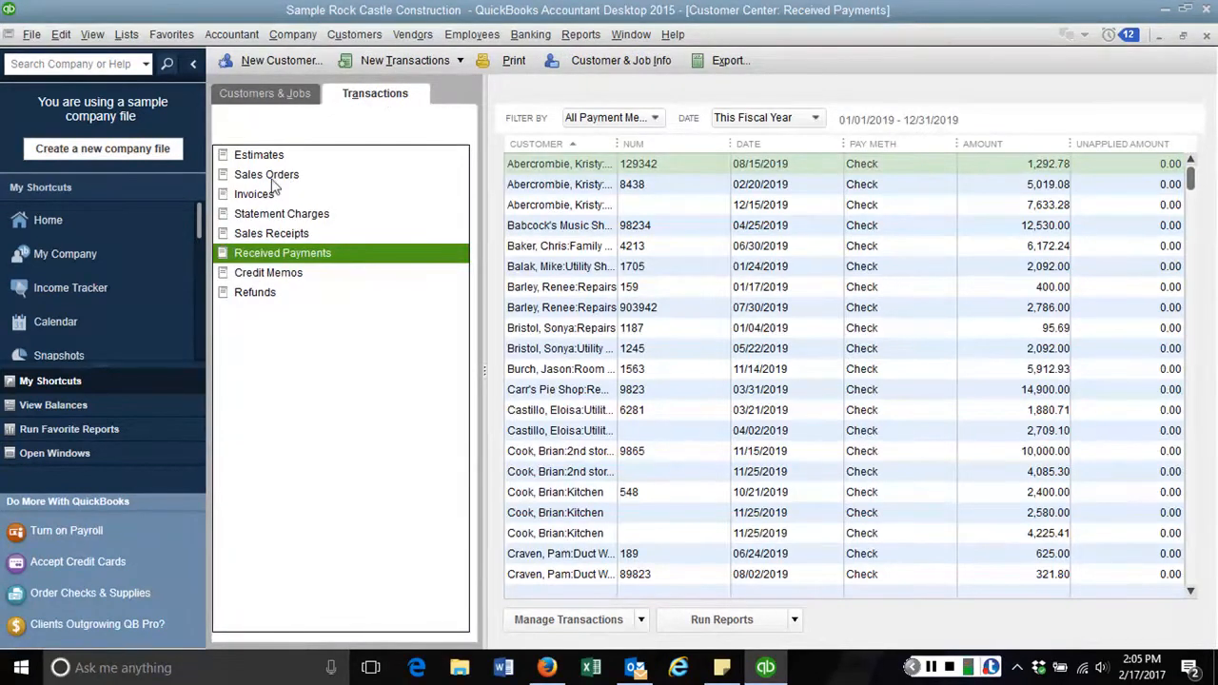
click(263, 197)
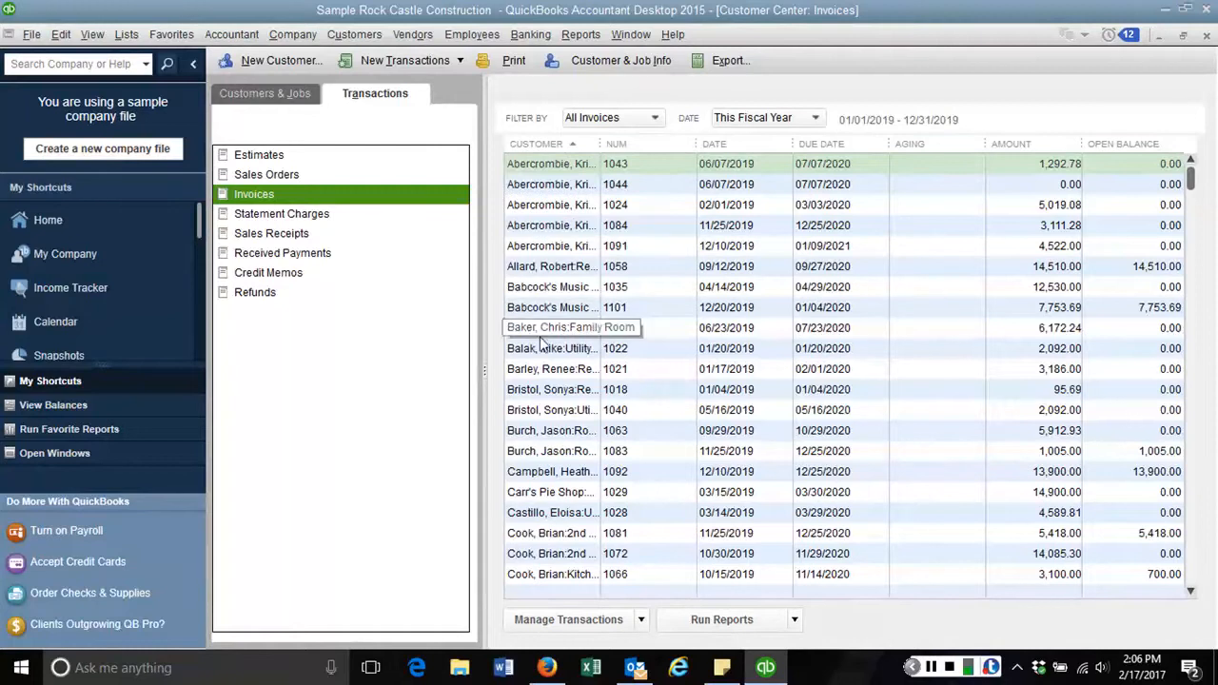
click(635, 147)
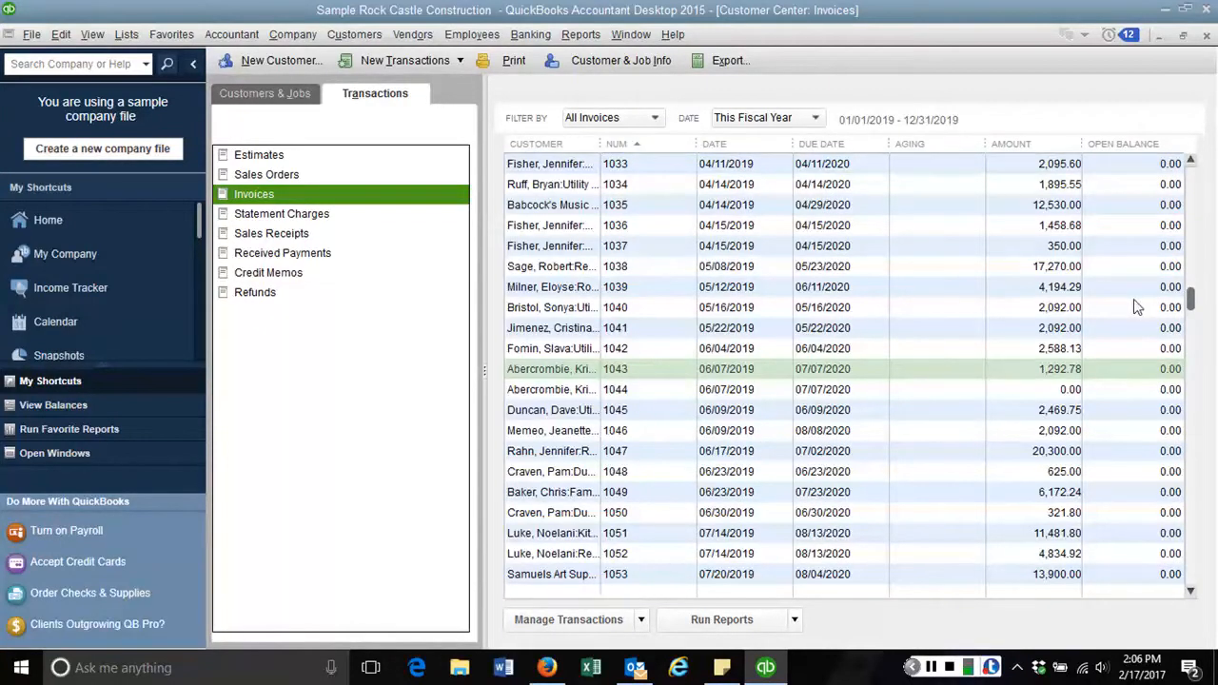
drag(1191, 303, 1217, 550)
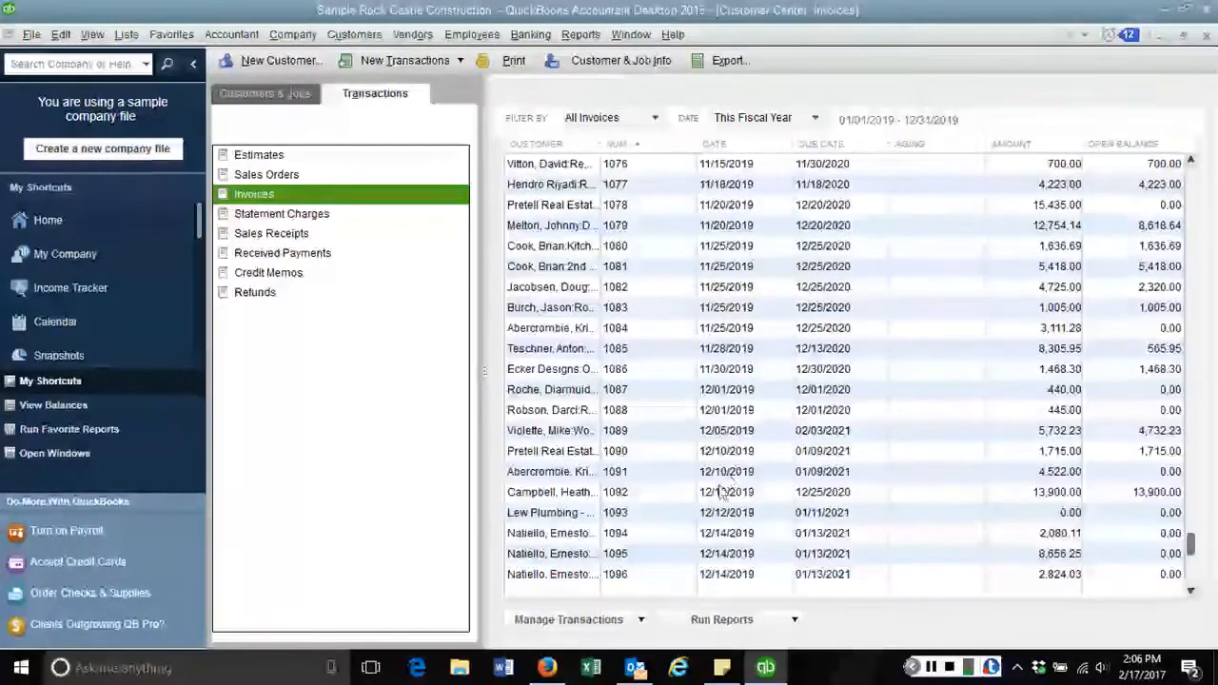
click(685, 513)
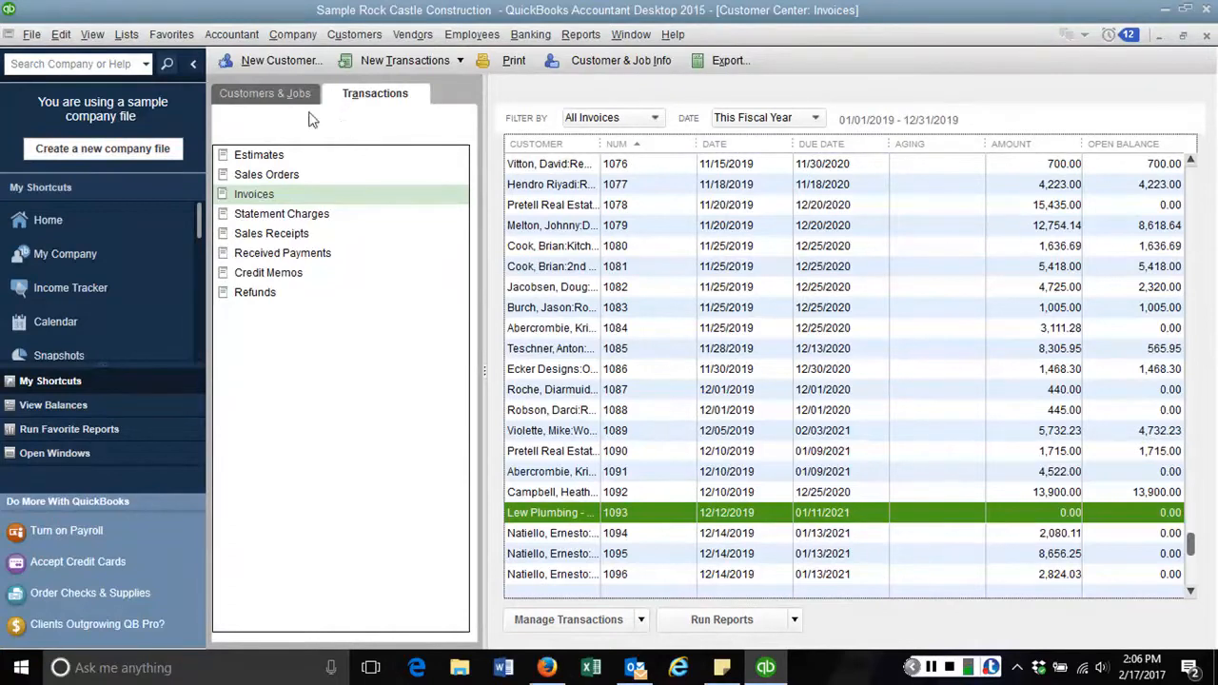
Sort customers with open balances by balance total, largest first, then show All Customers again
click(268, 94)
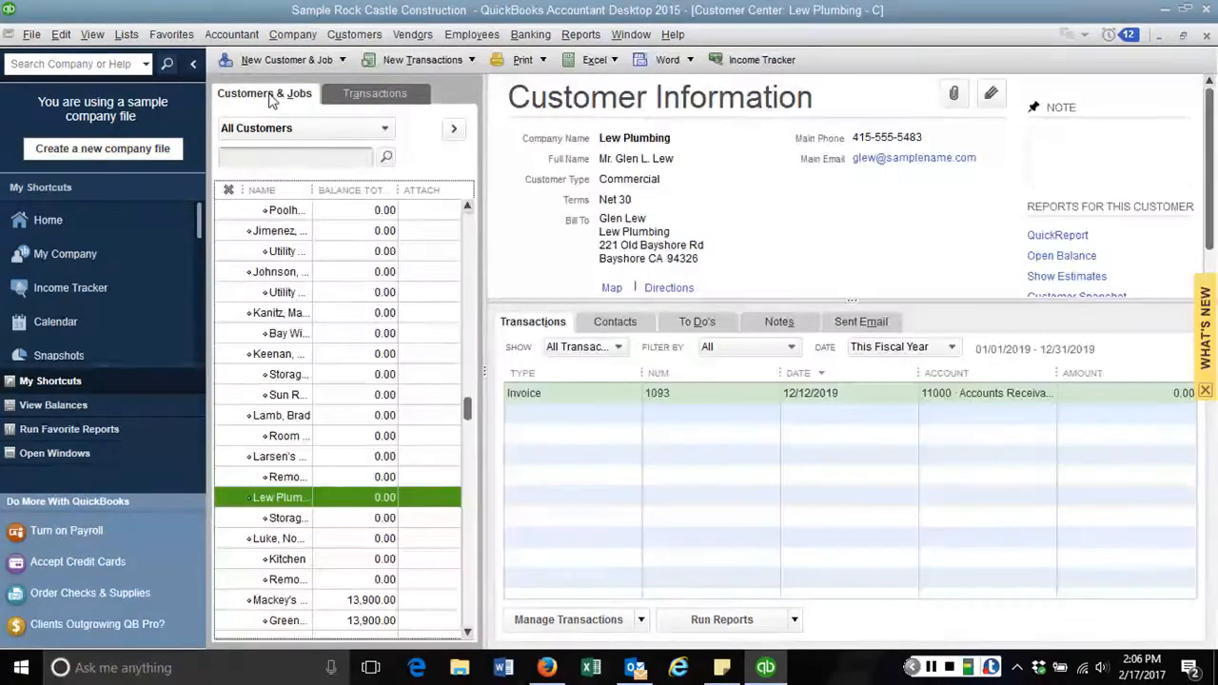
click(472, 229)
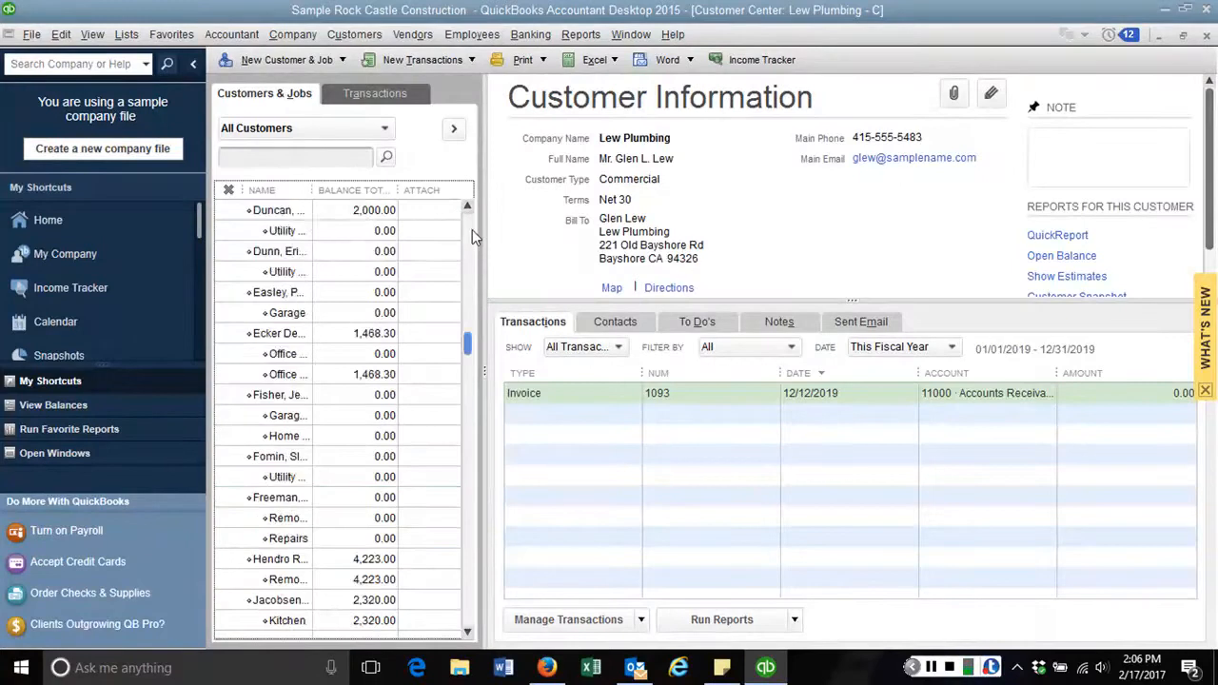
click(384, 128)
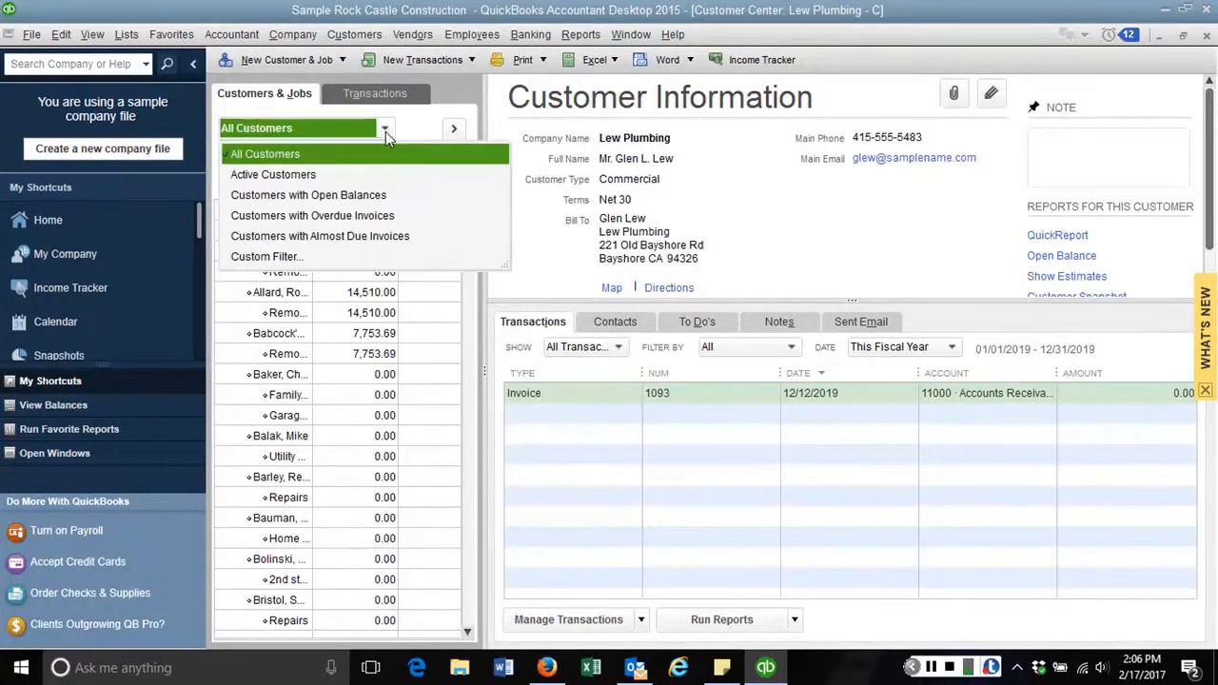
click(298, 195)
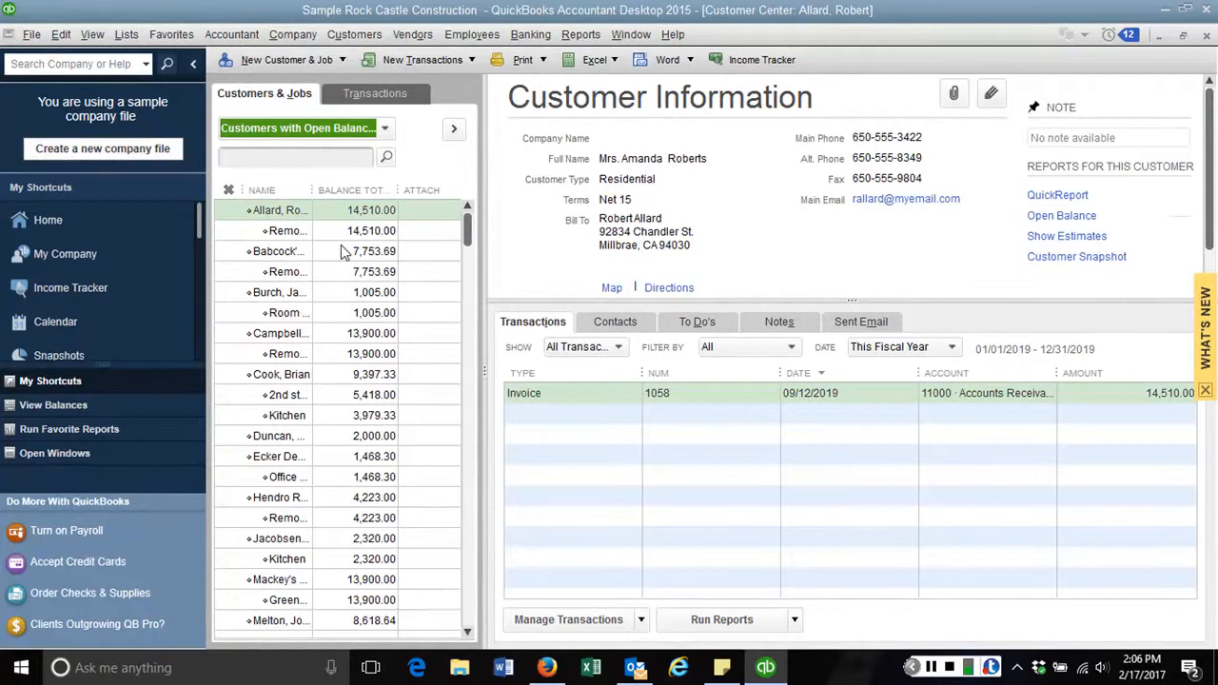
click(360, 191)
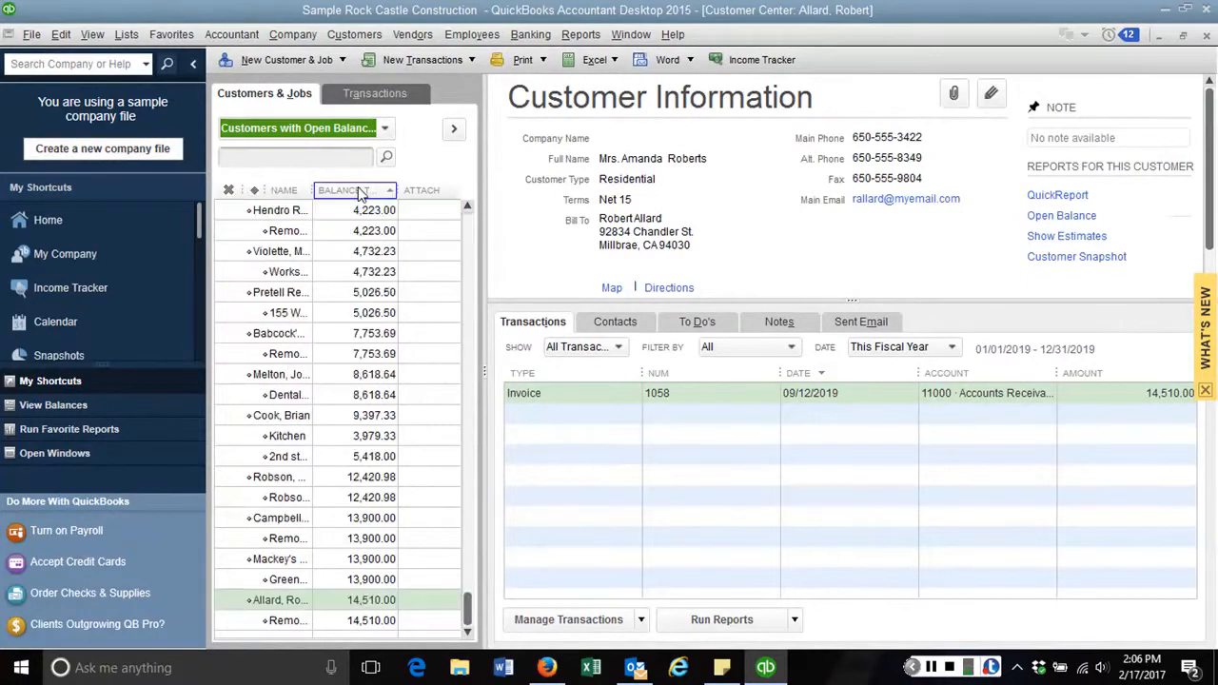
click(360, 191)
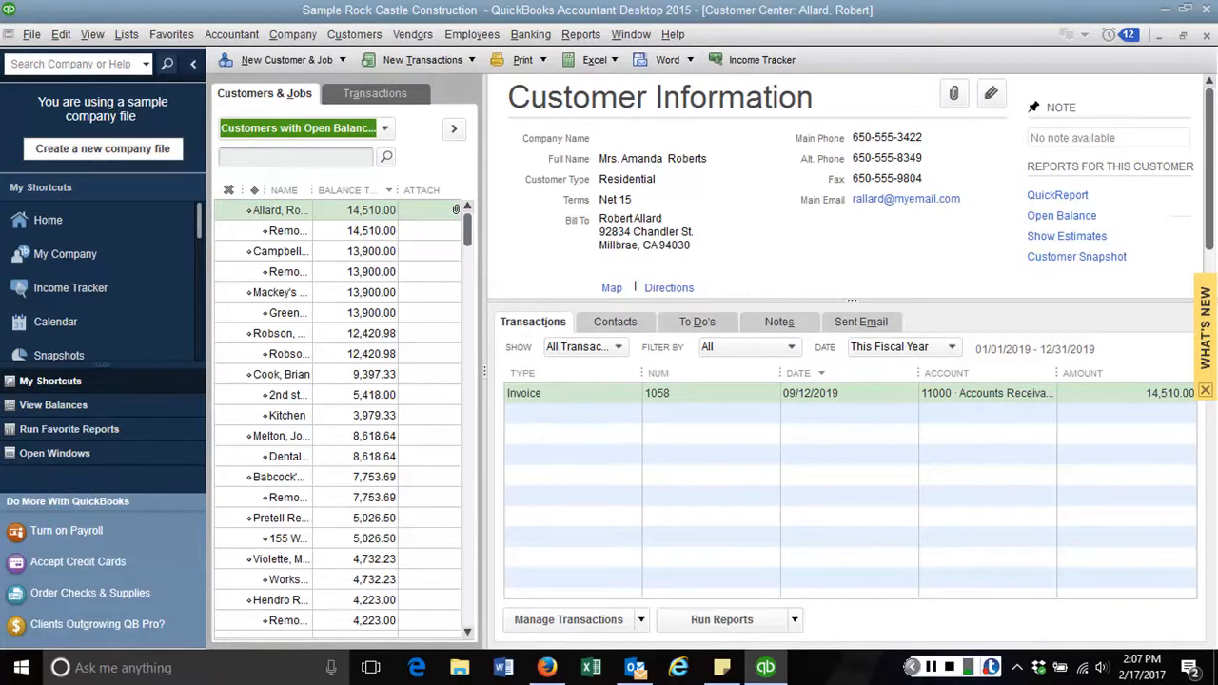
click(384, 129)
click(360, 155)
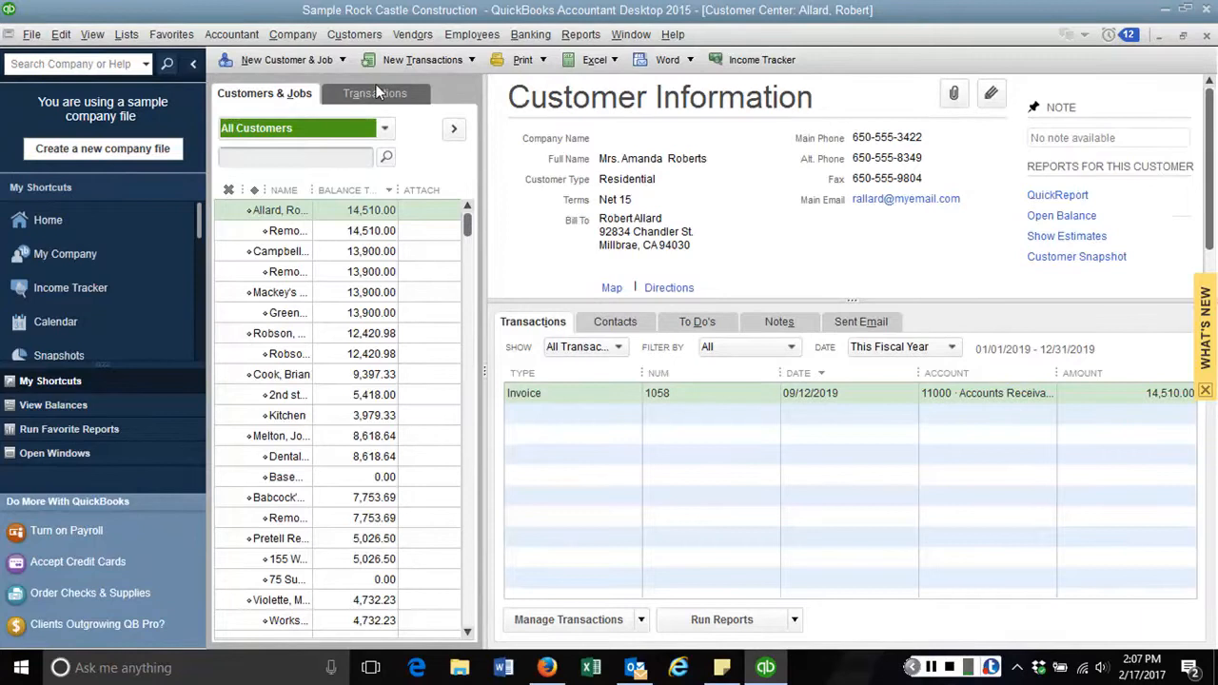
From the Home Page, start blank invoice 1102 dated 12/15/2019
click(429, 62)
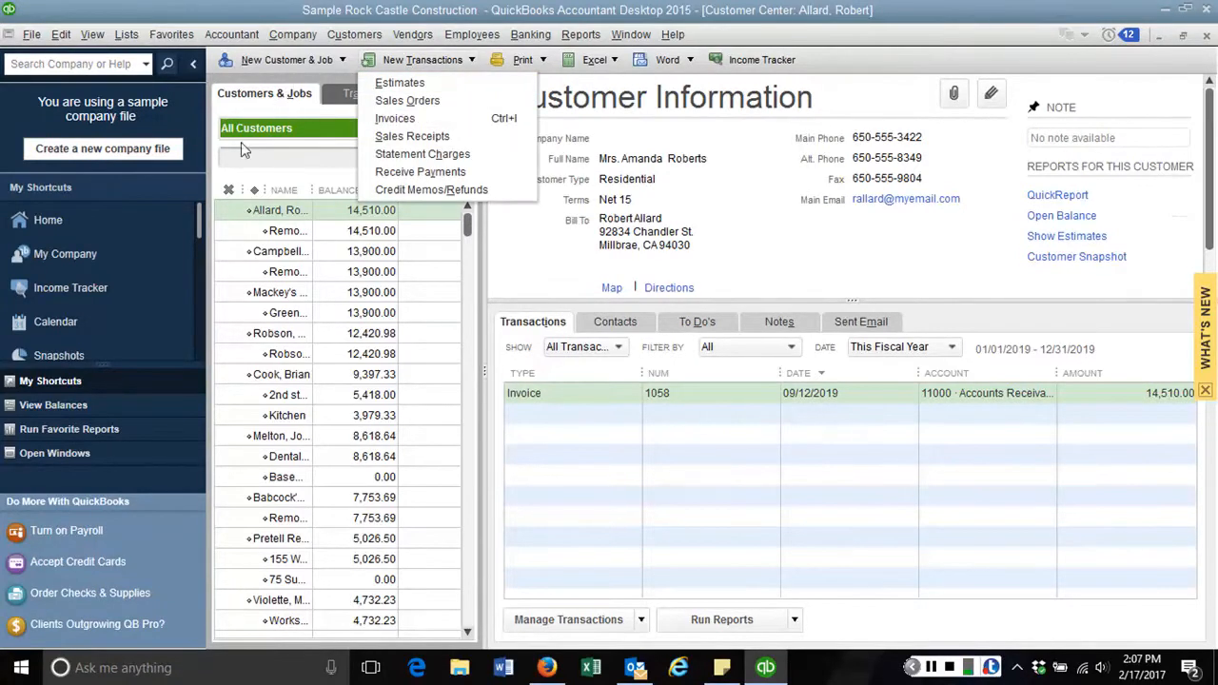
click(51, 226)
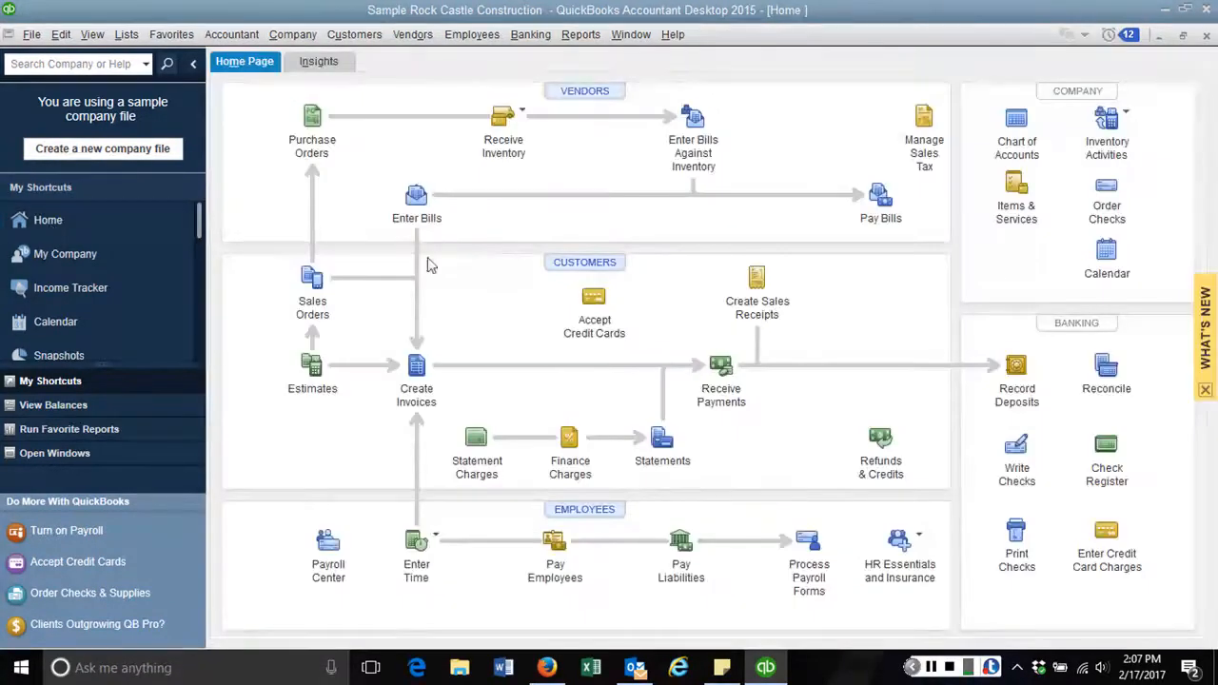
click(417, 373)
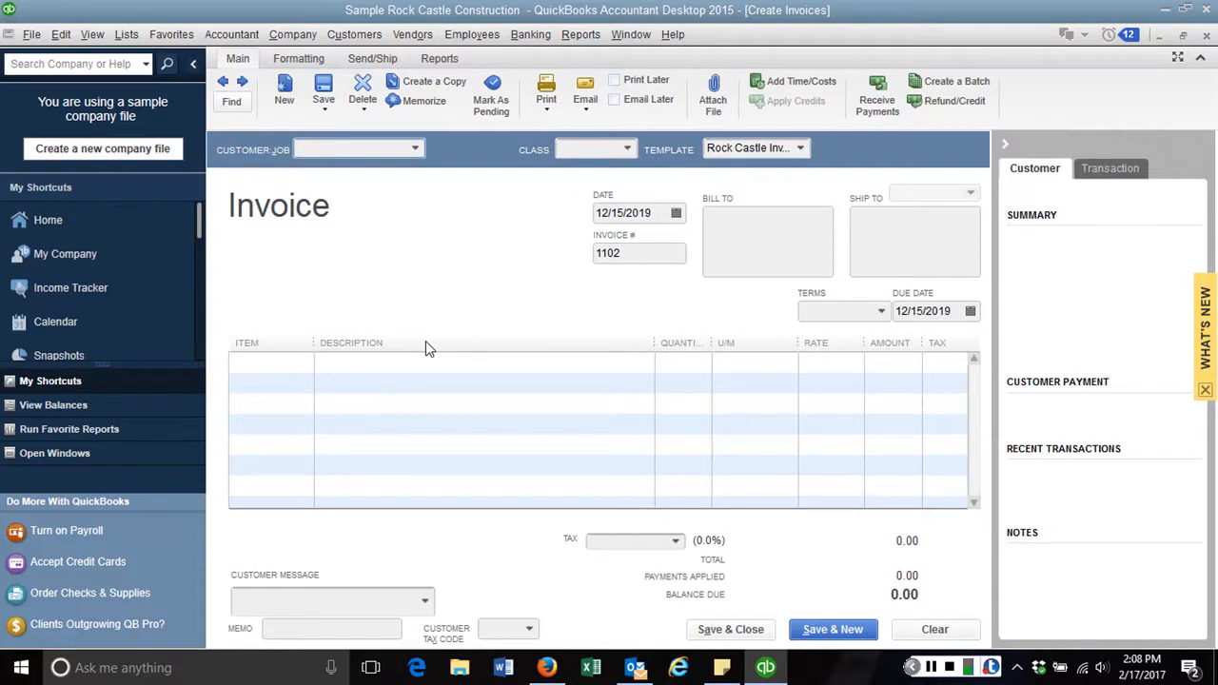
Quick Add Abbot Nursery as the invoice customer and move to the first Item cell
text(Abbot Nursery)
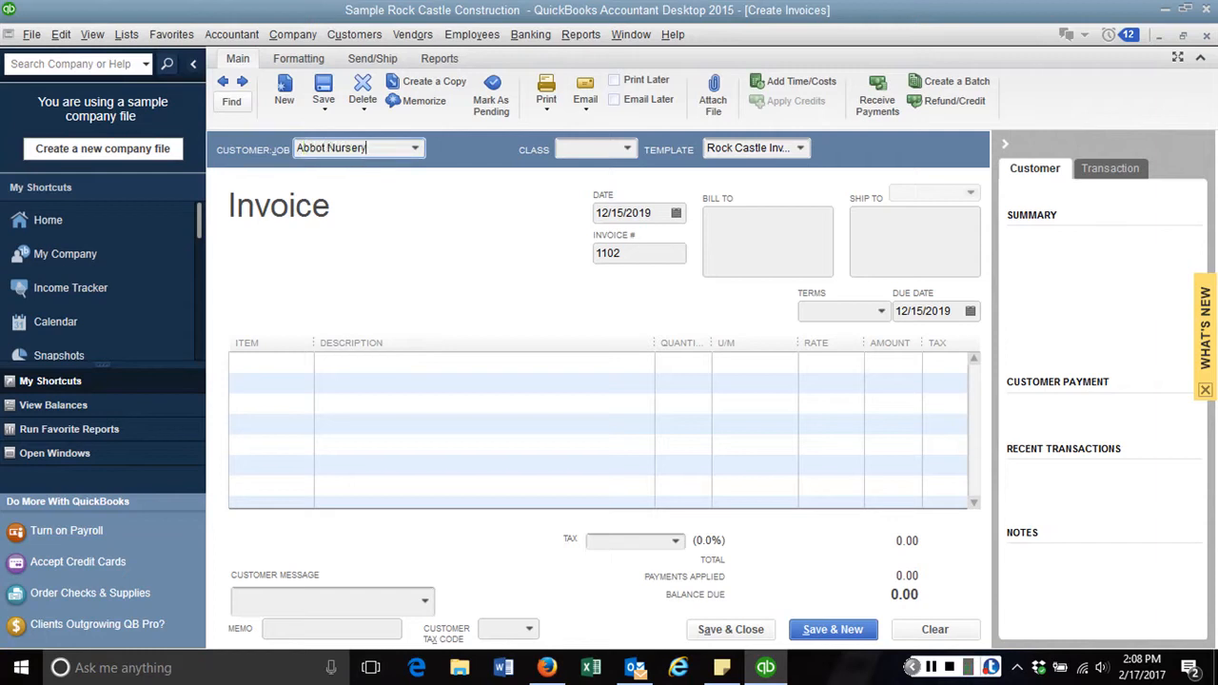
key(Tab)
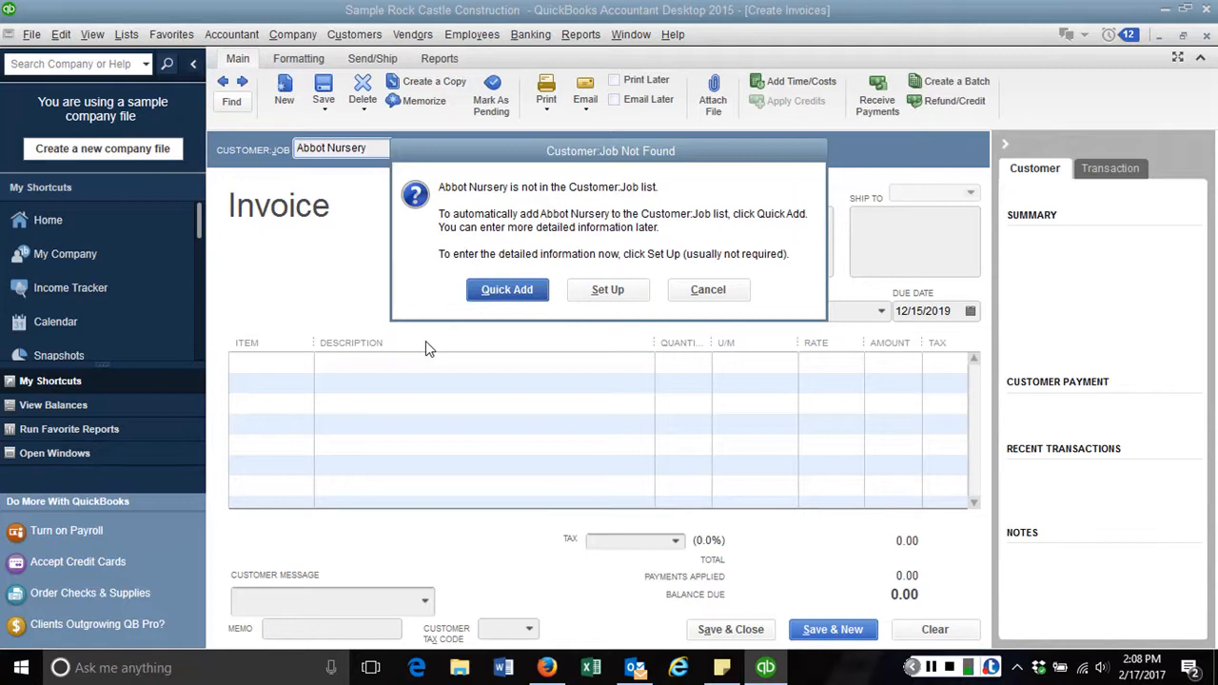
click(514, 297)
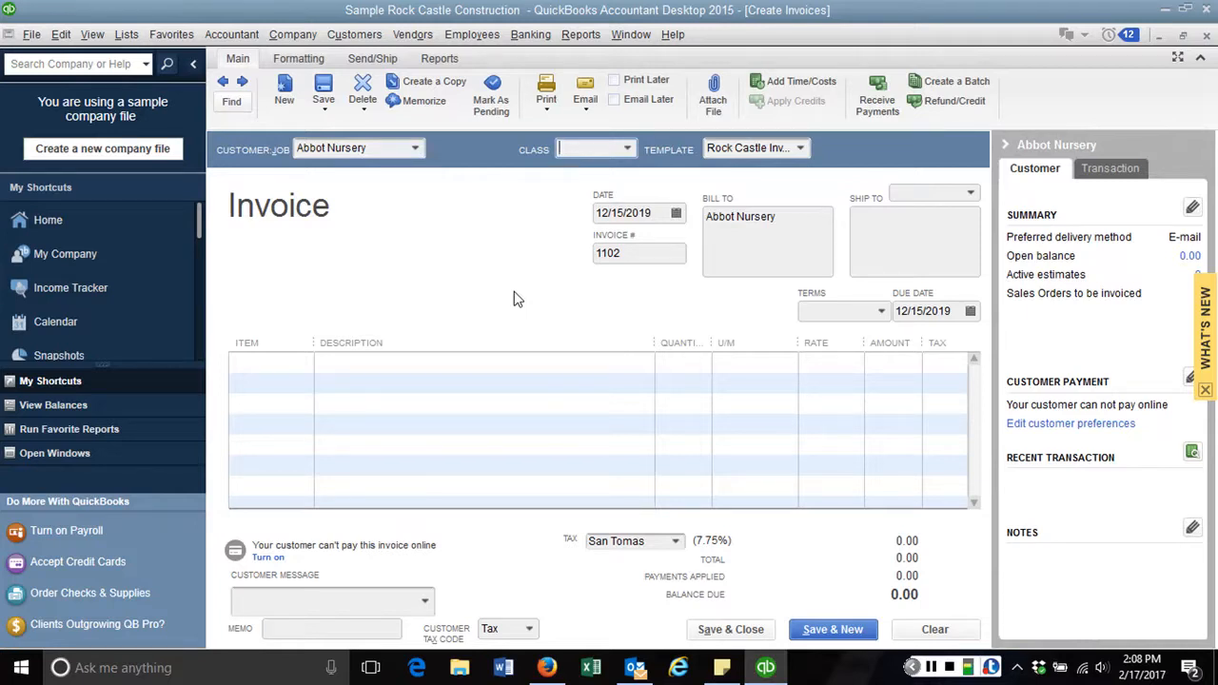
key(Tab)
key(Tab)
key(Tab)
key(Tab)
key(Tab)
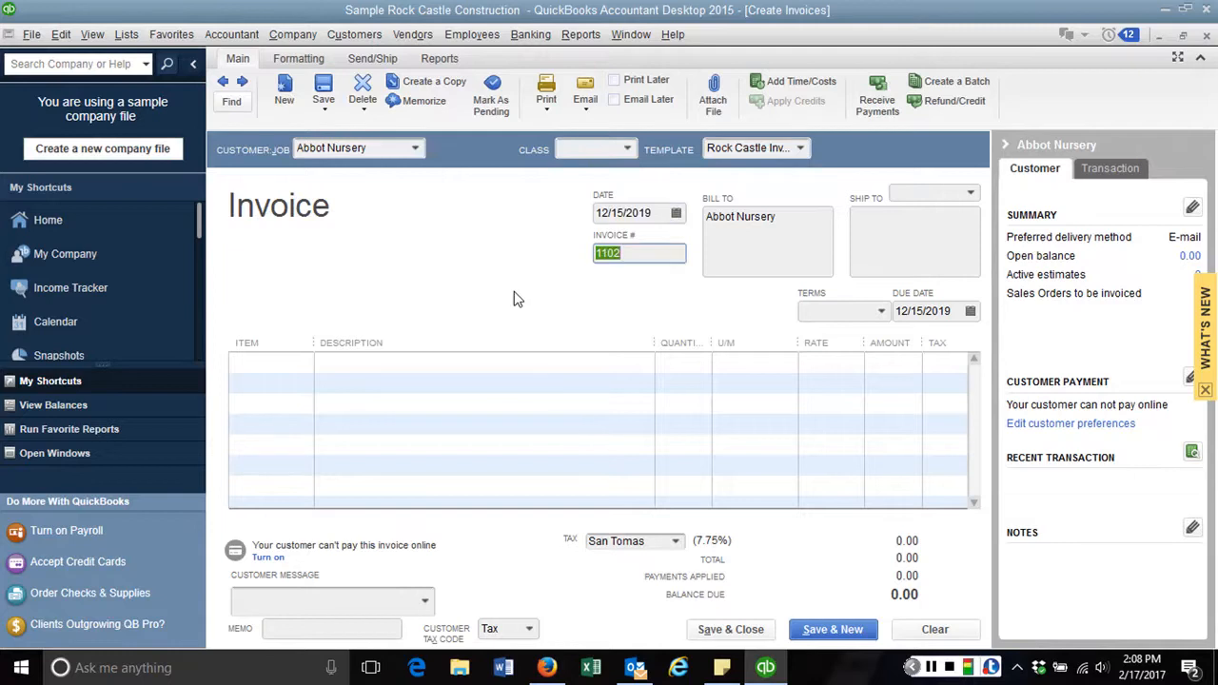
key(Tab)
key(Tab)
key(Tab)
key(Tab)
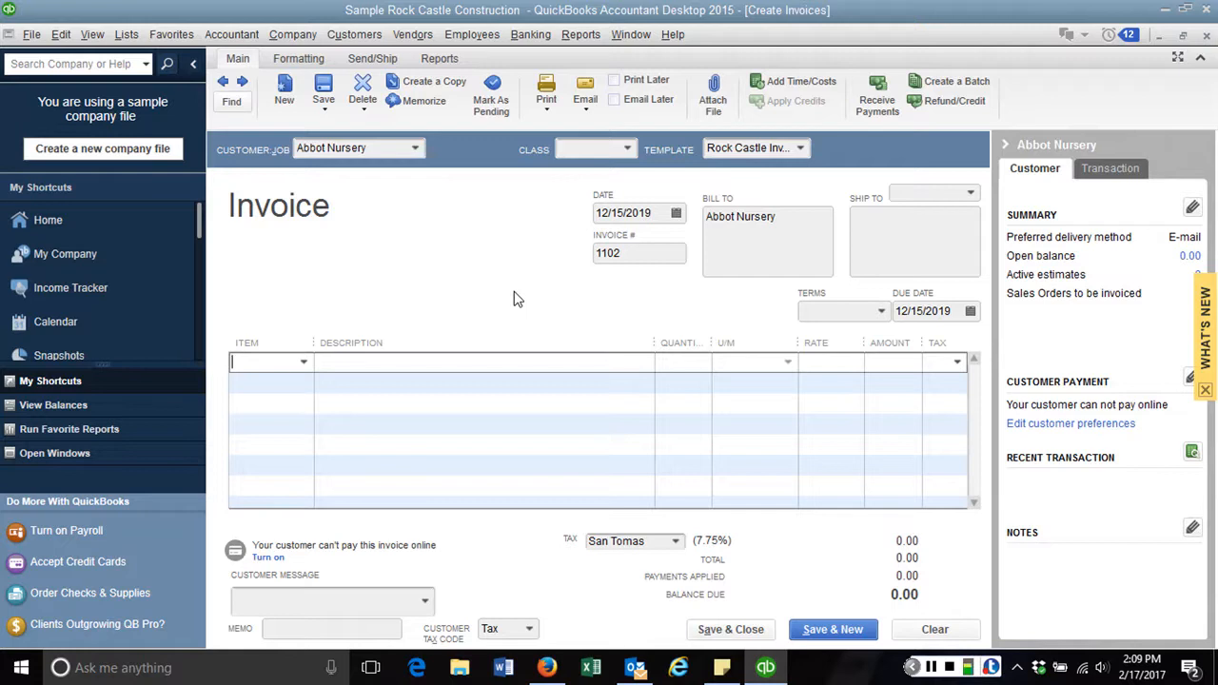
Clear the Abbot Nursery name from the Customer:Job field
click(390, 150)
drag(390, 150, 217, 155)
key(BackSpace)
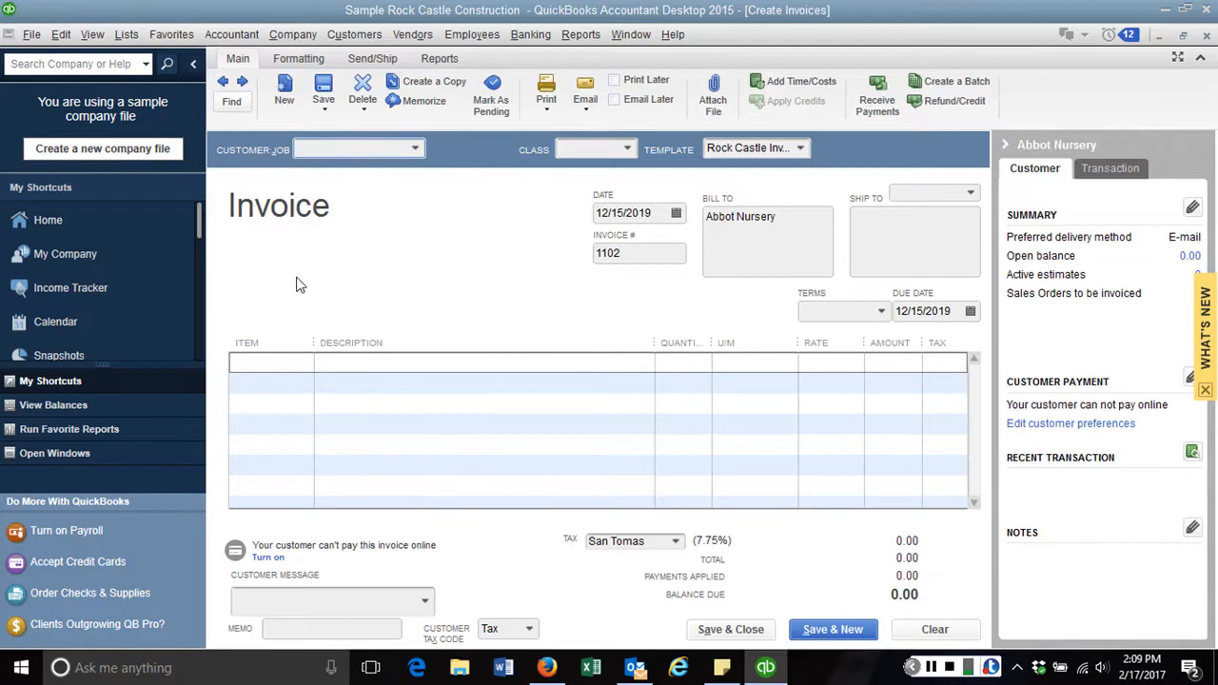
Add 25 Blueprint changes at 10.00, then try saving to trigger the blank-customer warning
click(299, 362)
click(305, 369)
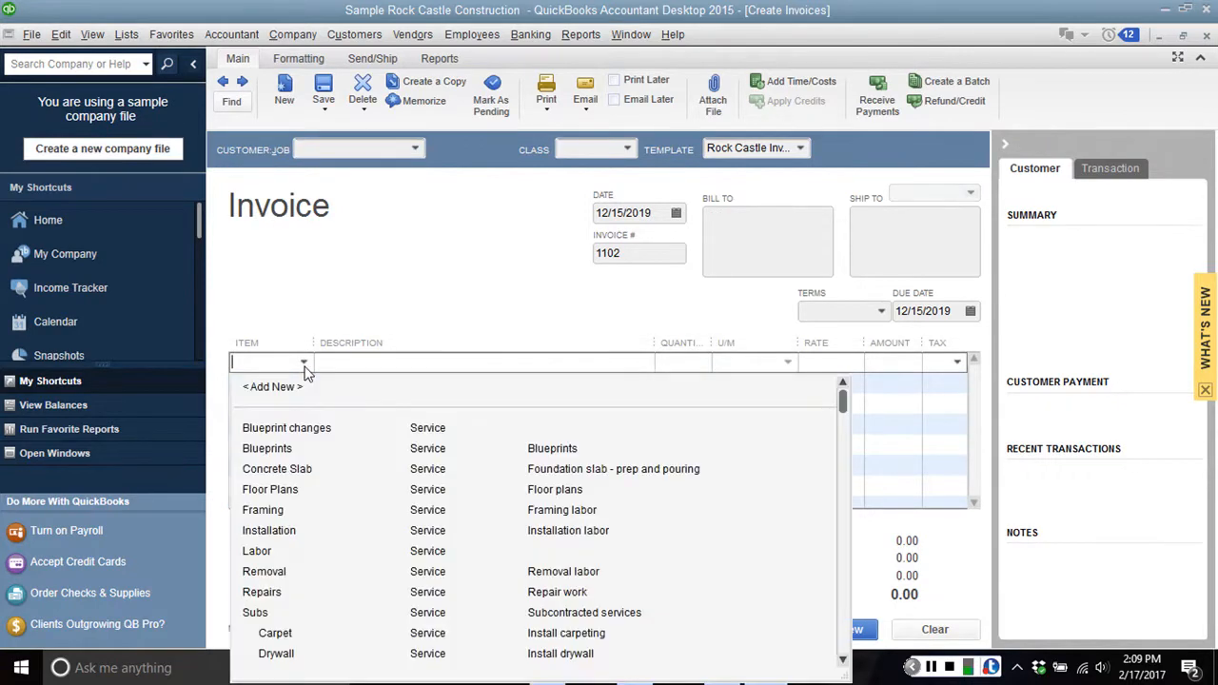
click(285, 424)
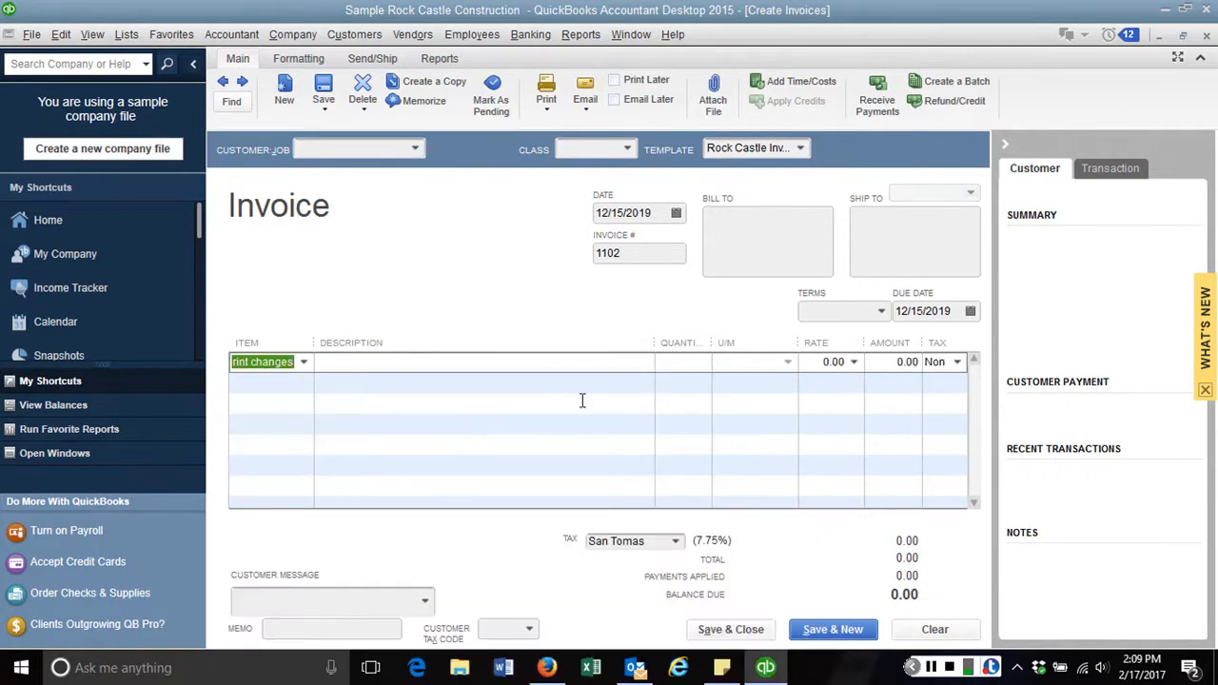
click(680, 362)
text(25)
key(Tab)
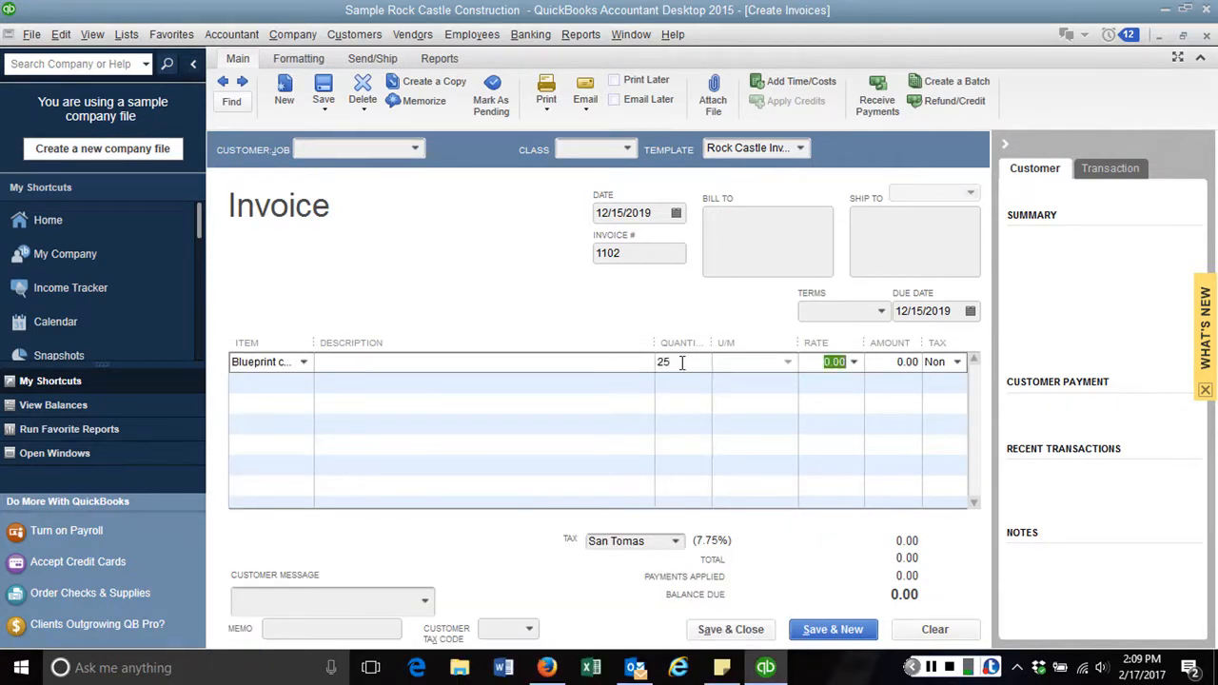
text(10)
key(Tab)
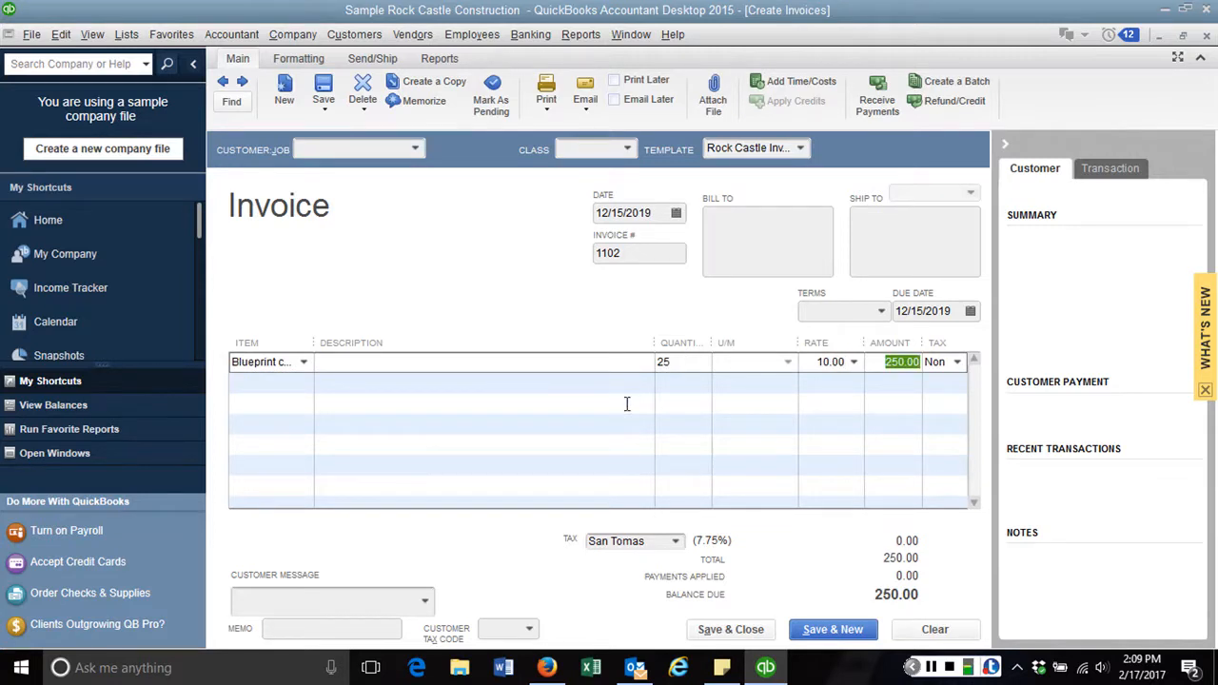
click(723, 630)
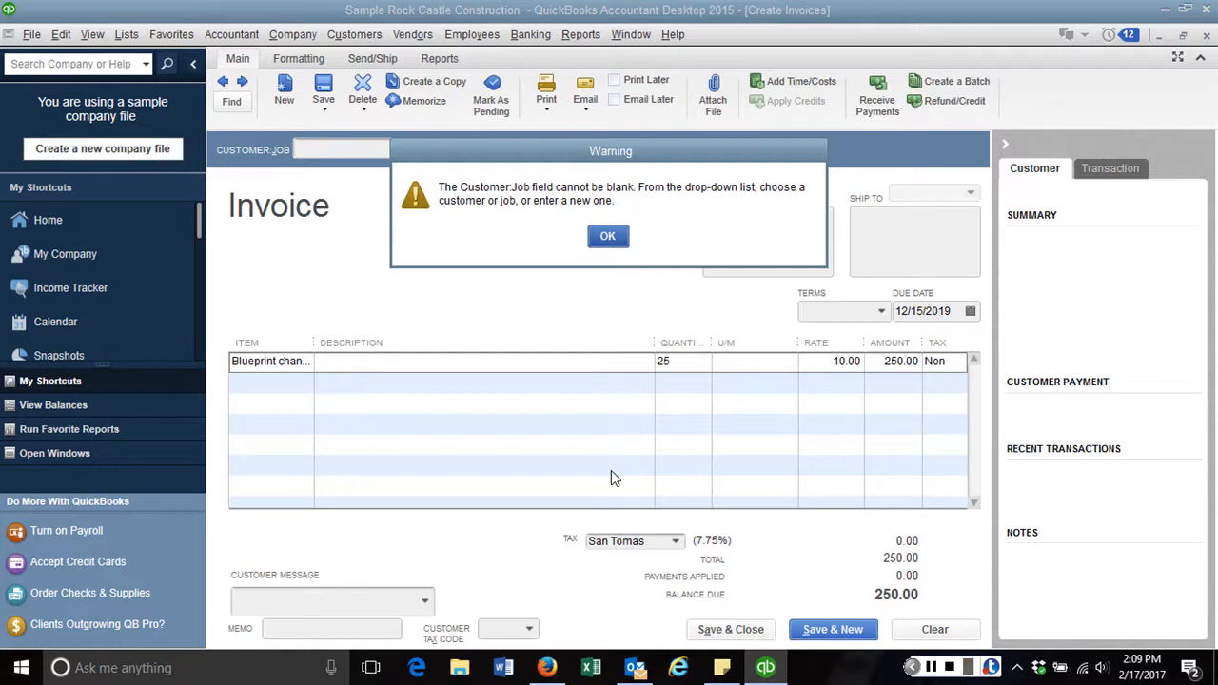
Dismiss the warning, enter 'w' as the quantity to see it rejected, then clear it
click(608, 238)
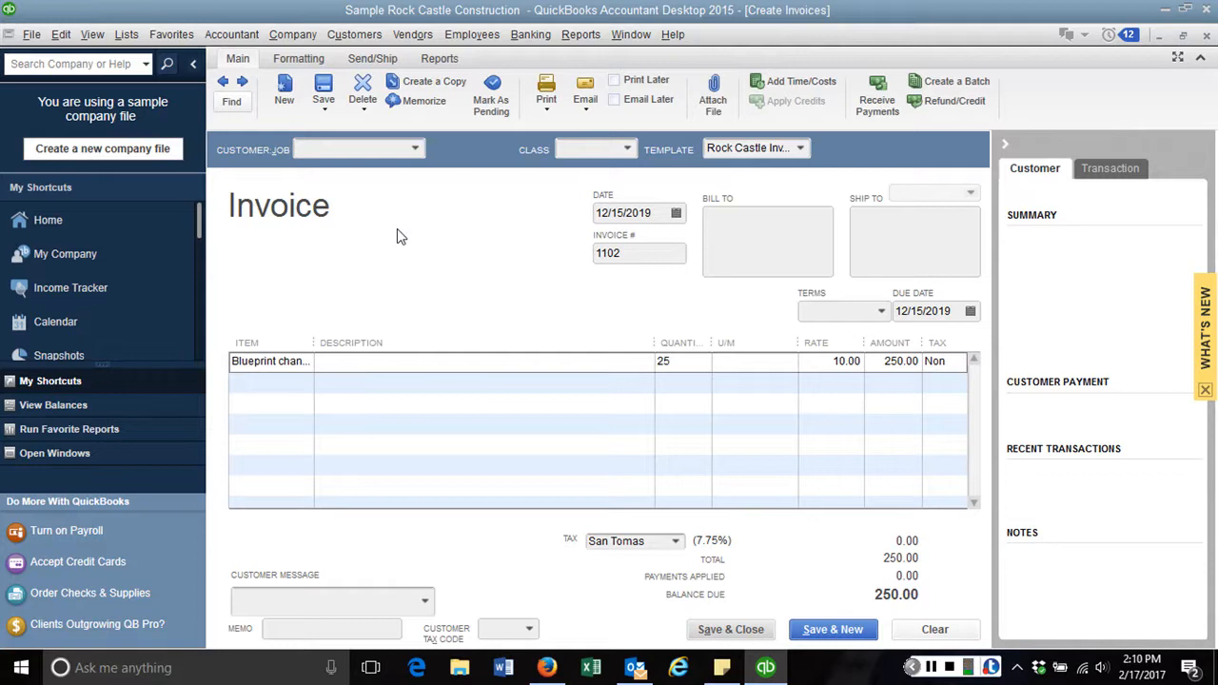
click(678, 362)
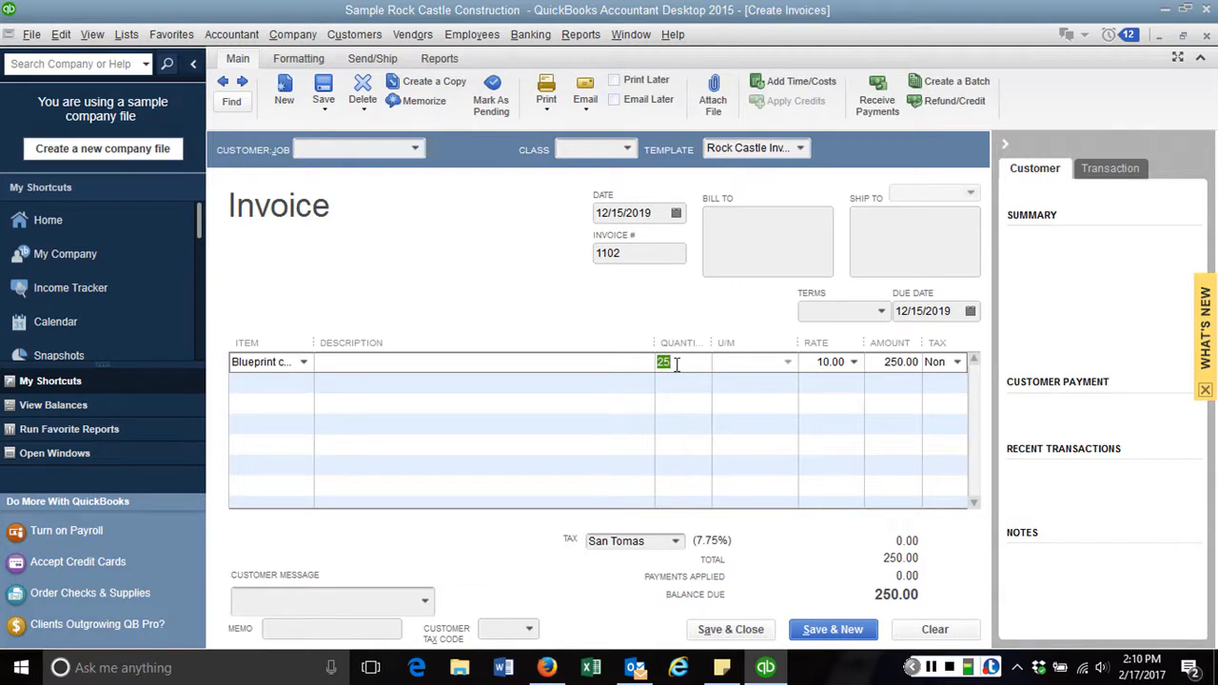
text(w)
key(Tab)
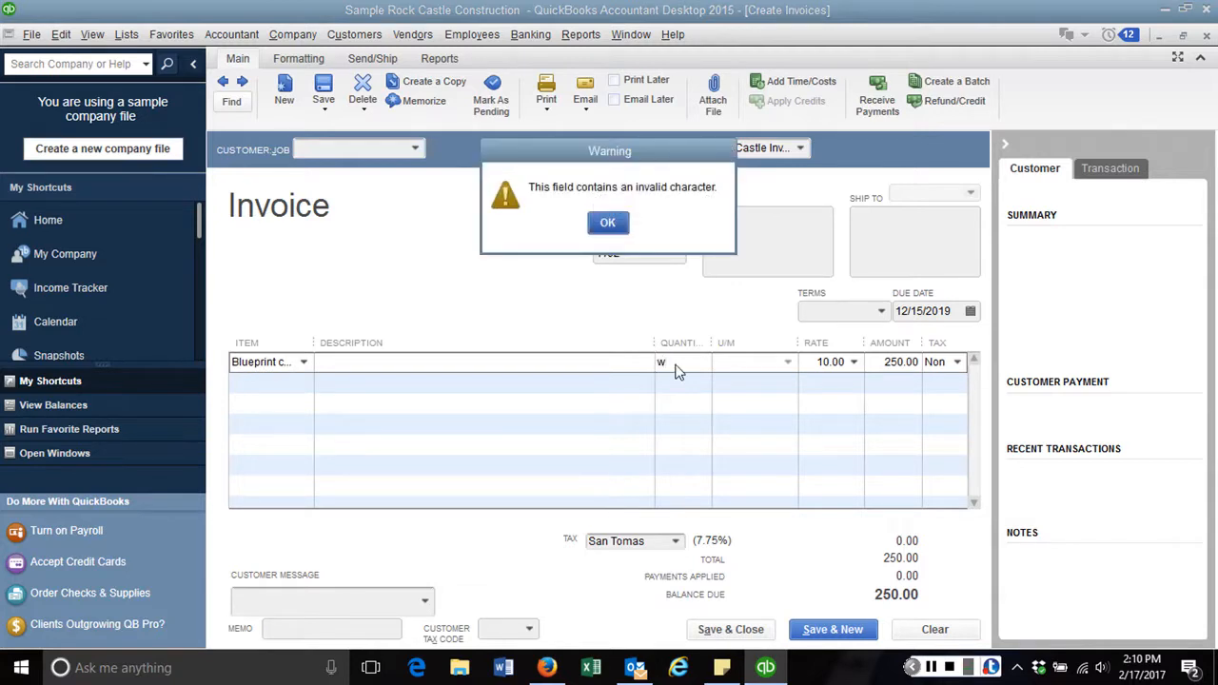
click(608, 224)
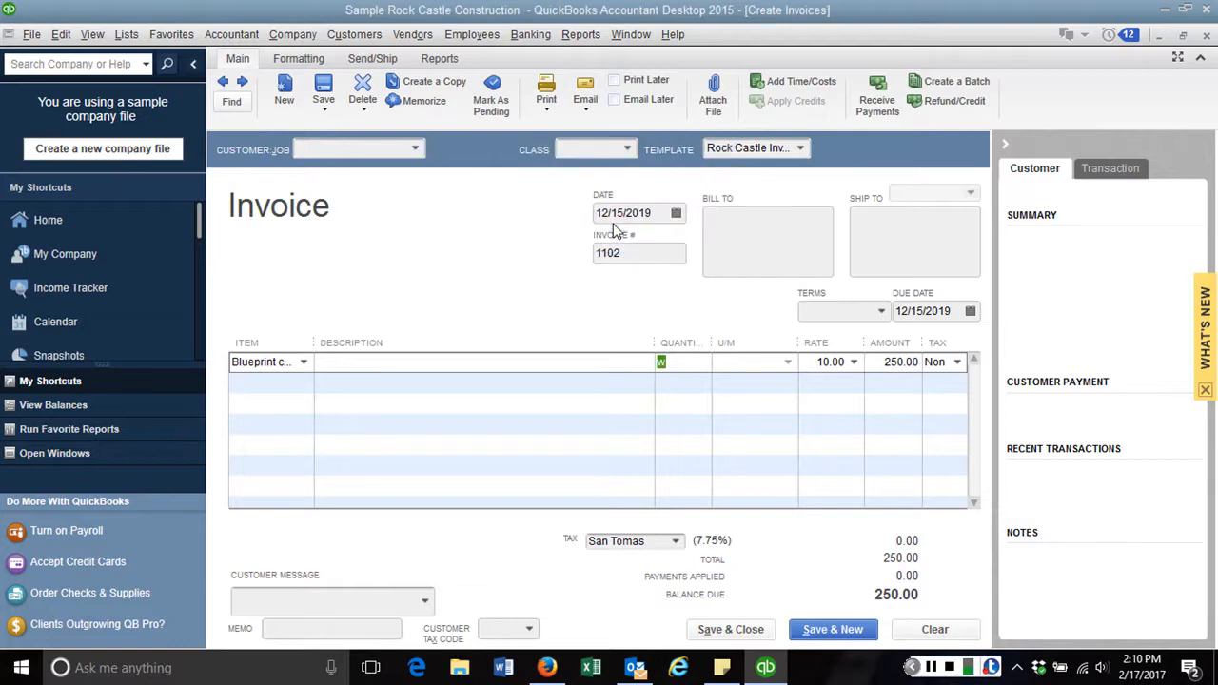
key(BackSpace)
Try invalid date 2/34/19, dismiss the warning, then date the invoice 01/21/2018
click(655, 213)
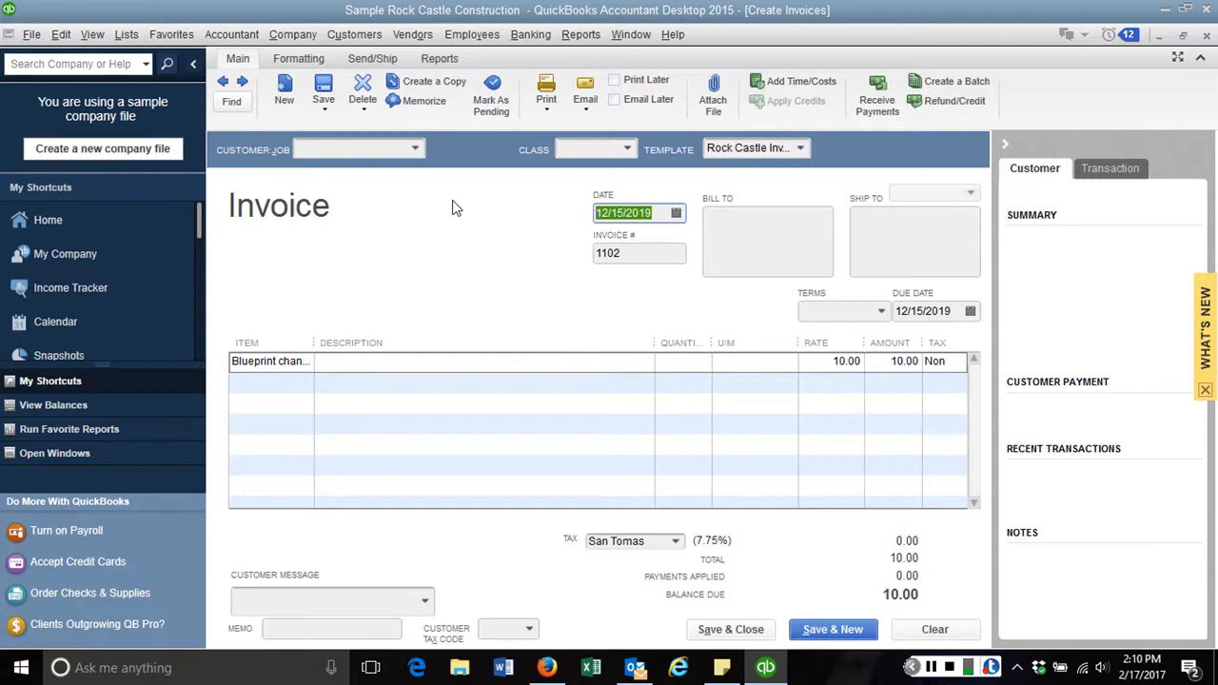
text(2/)
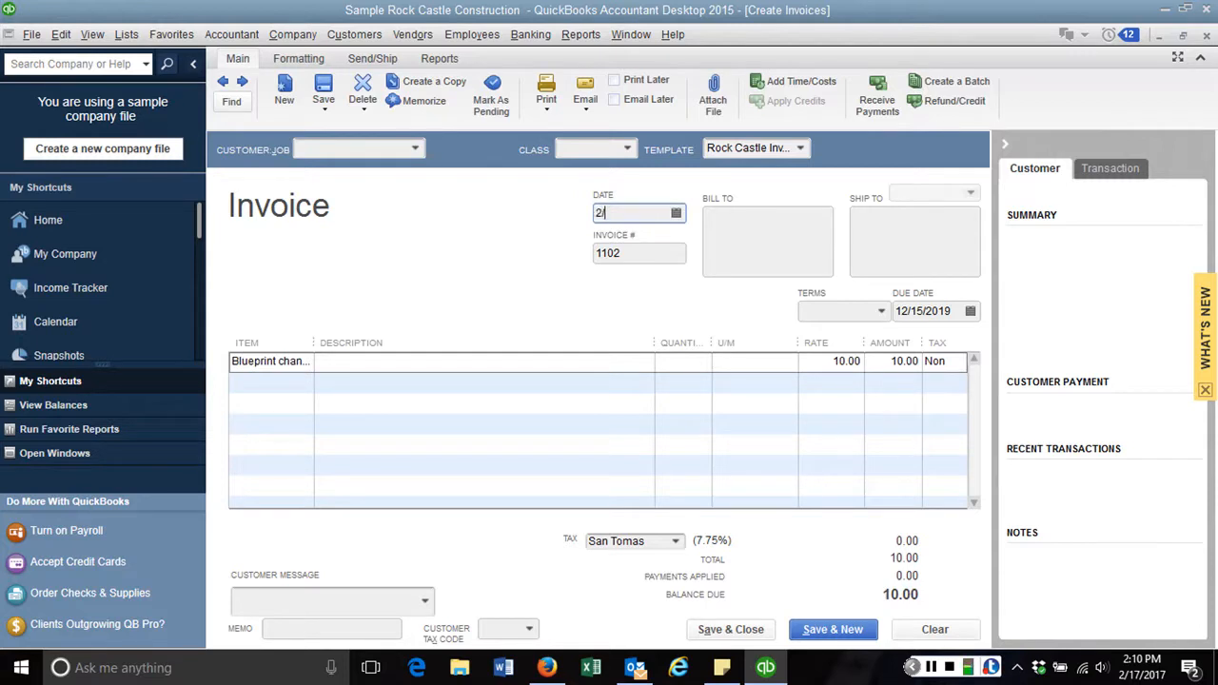
text(34/19)
key(Tab)
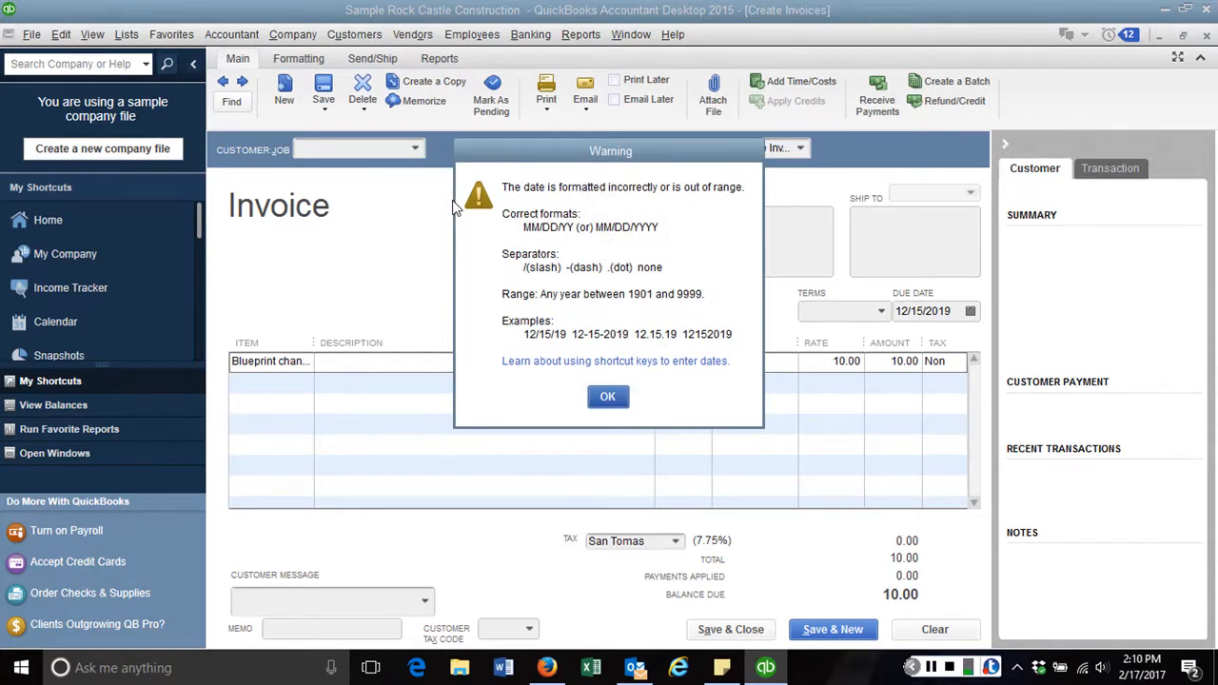
click(609, 396)
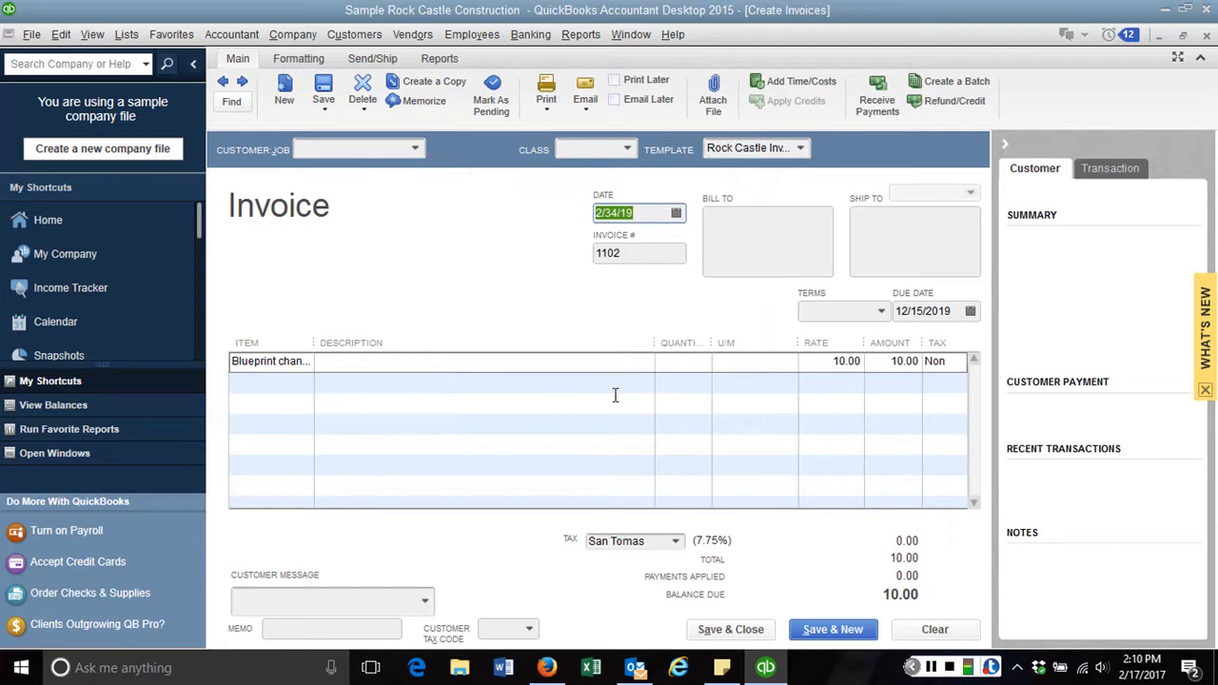
text(1/21/2018)
key(Tab)
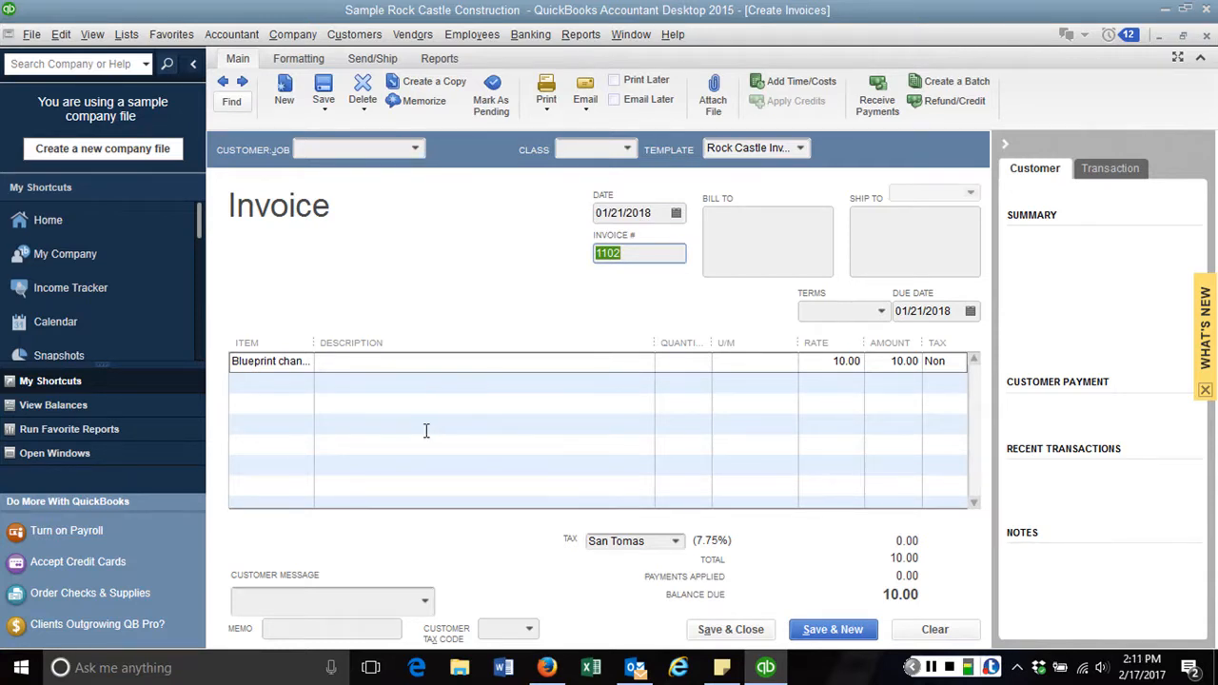
Change the first line to Door Frame, quantity 21, accepting the not-enough-quantity warning
click(301, 370)
click(303, 366)
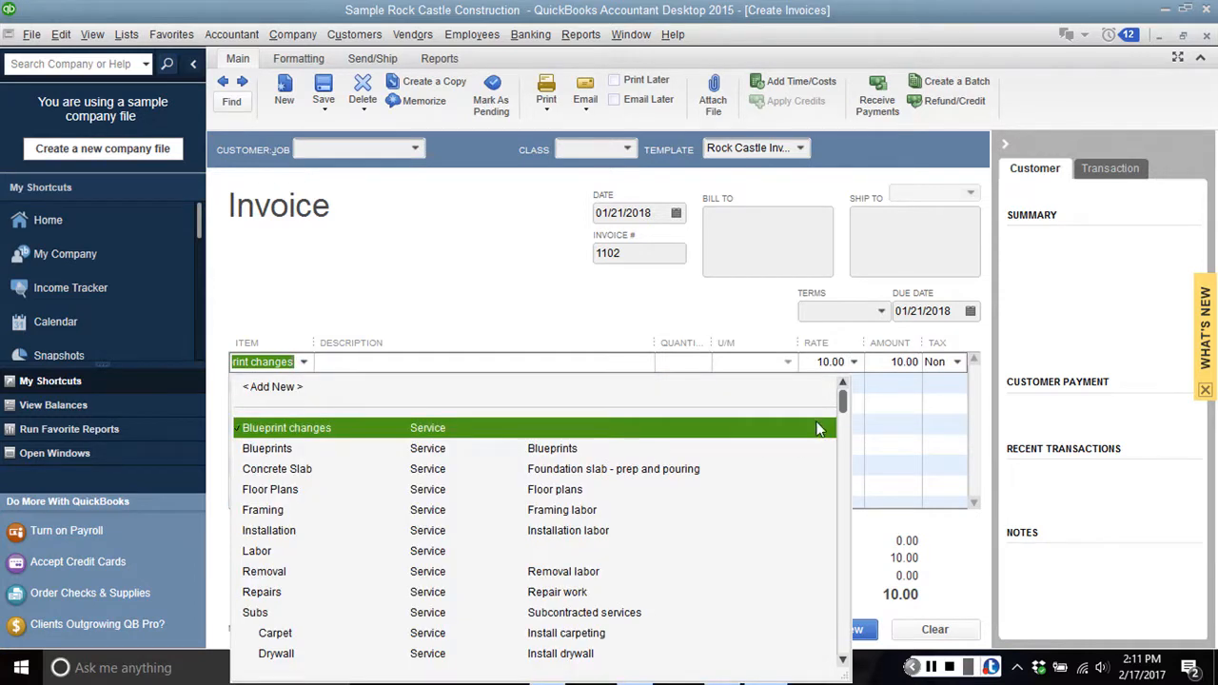
drag(842, 401, 846, 458)
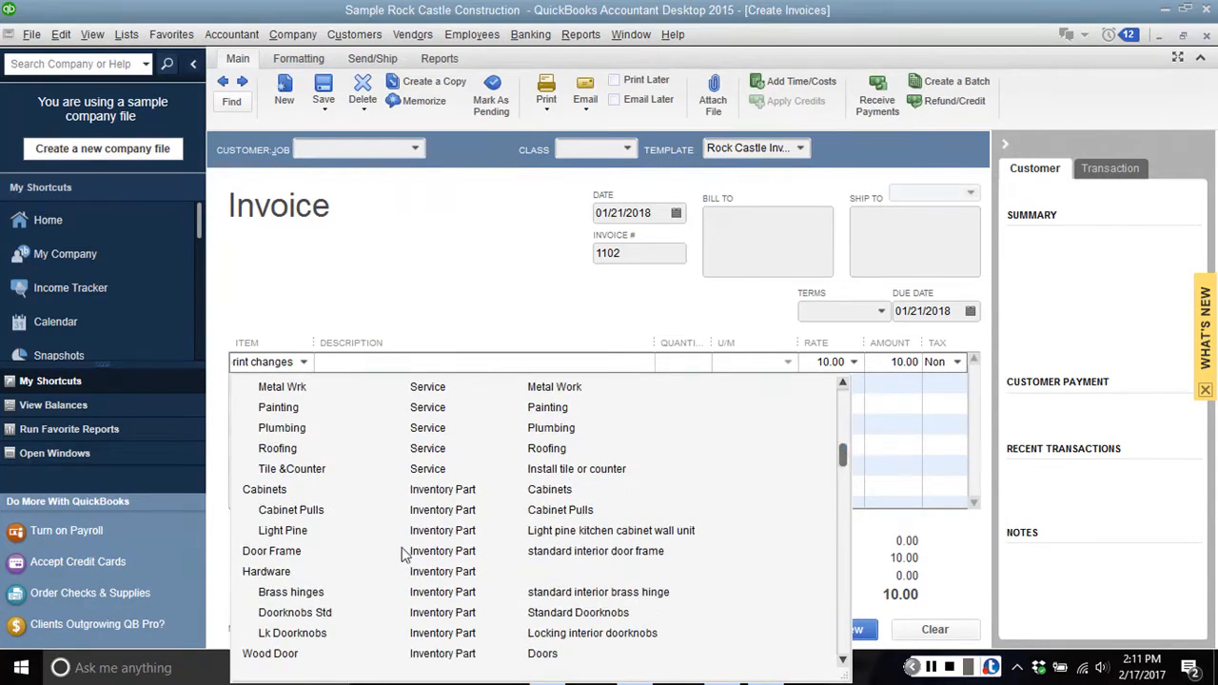
click(304, 558)
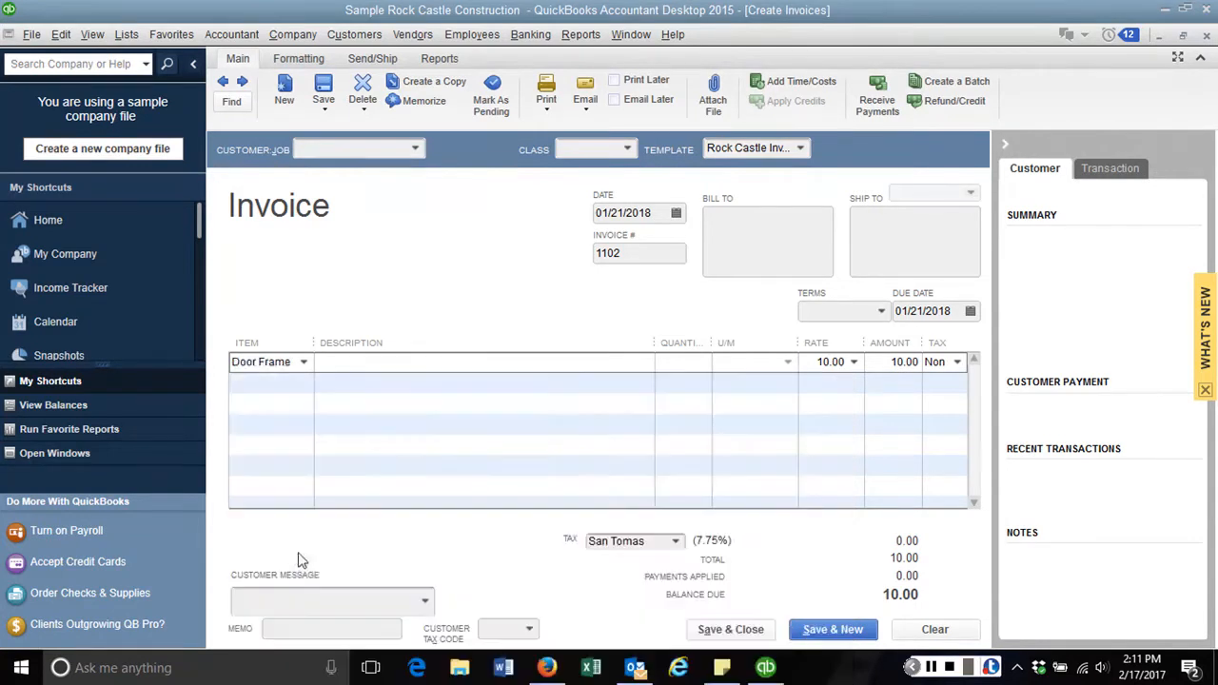
click(677, 366)
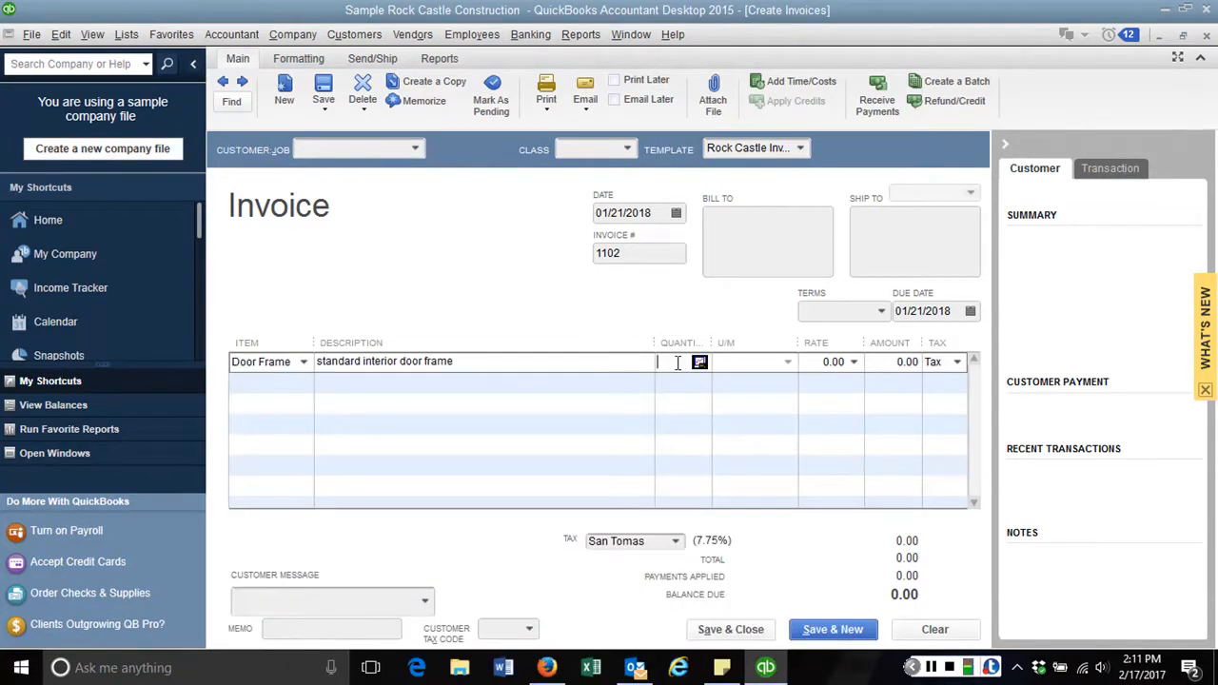
text(21)
key(Tab)
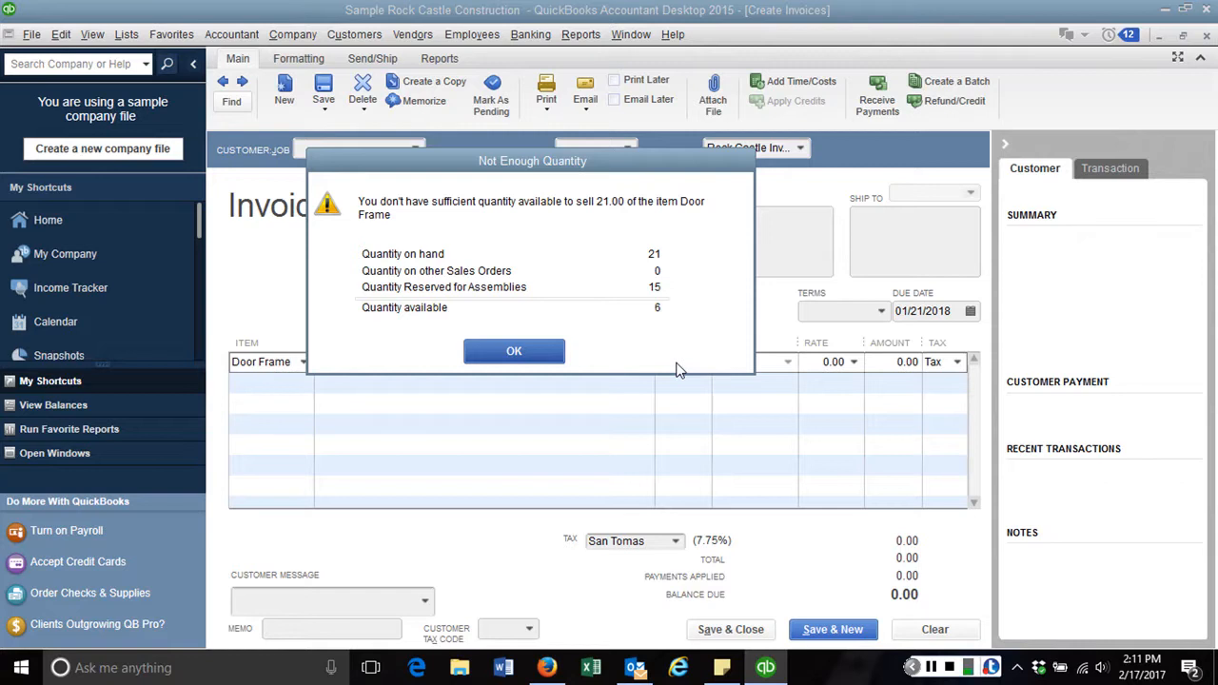
click(549, 352)
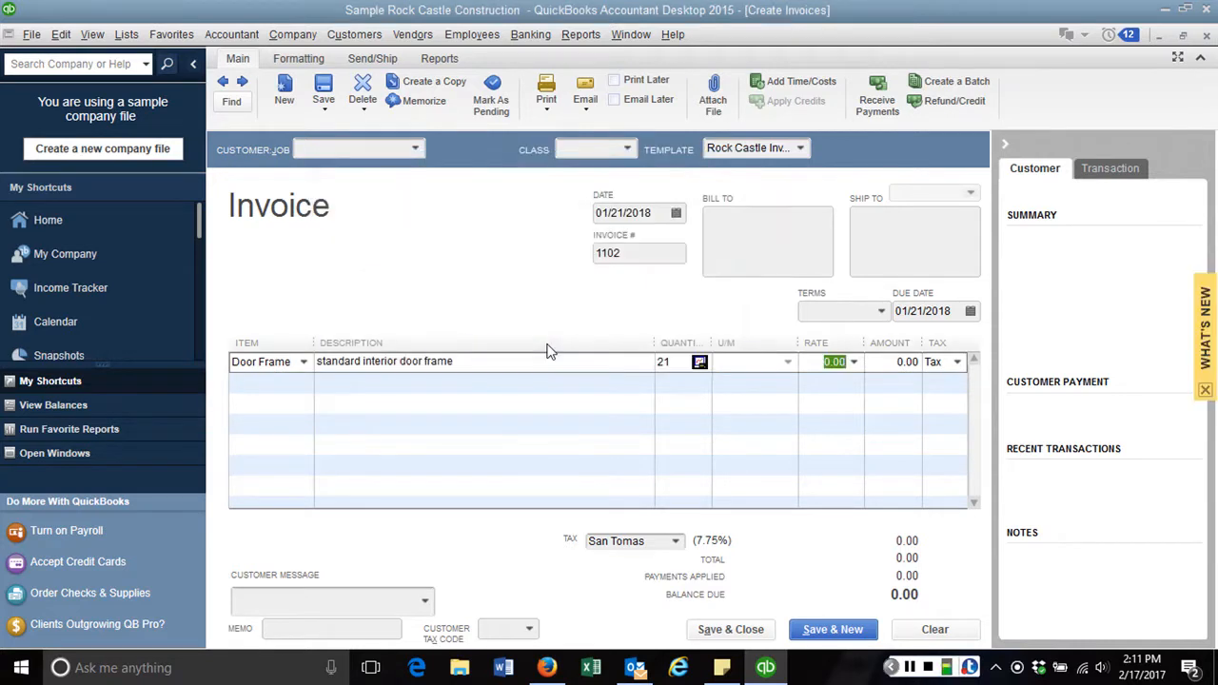